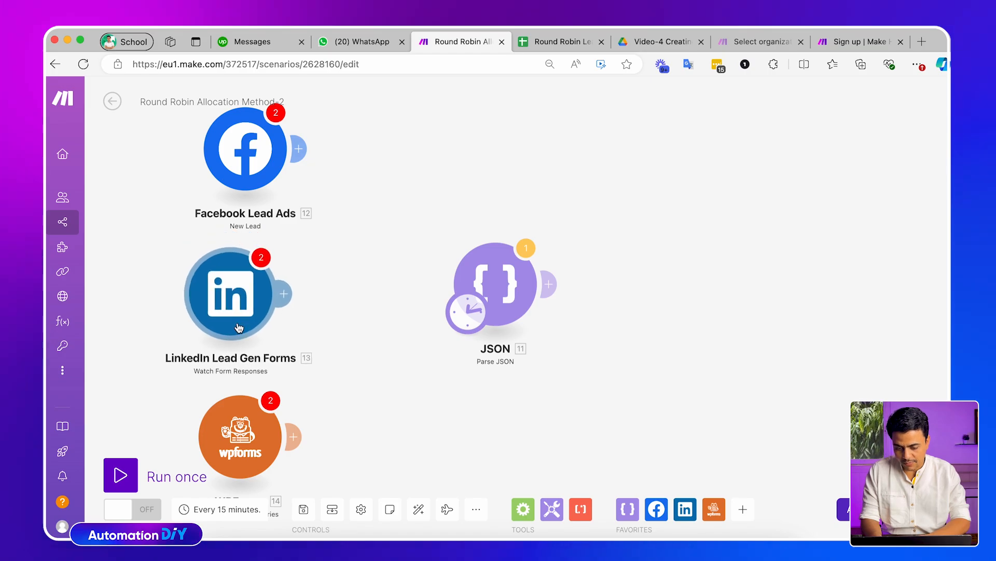
# - Reposition the LinkedIn Lead Gen Forms and Facebook Lead Ads modules slightly so the trigger modules line up vertically
pyautogui.moveTo(236, 318); pyautogui.dragTo(230, 318)
pyautogui.moveTo(244, 169); pyautogui.dragTo(230, 169)
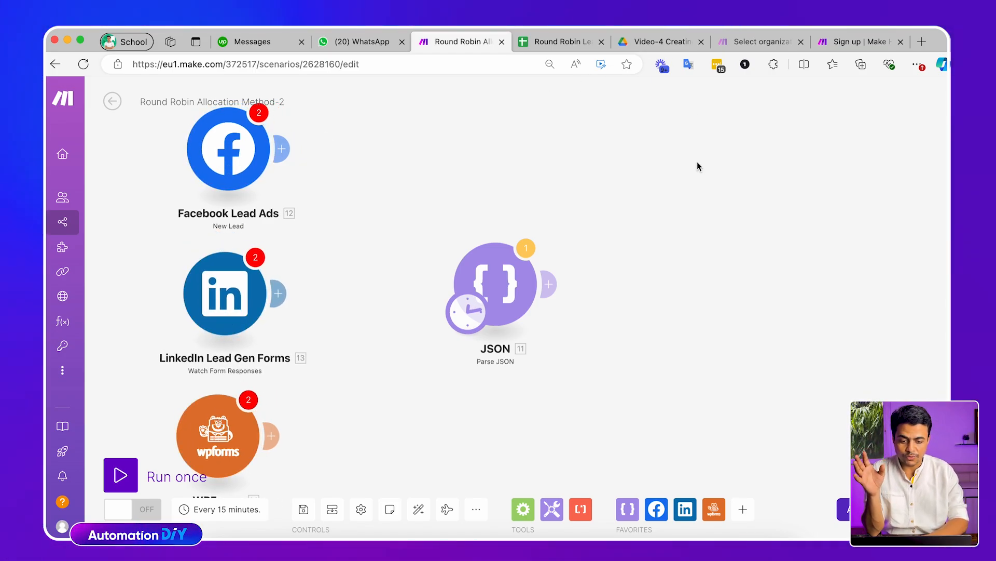
# - Switch to ChatGPT and copy the JSON of the generated set of 25 dummy lead records
pyautogui.click(655, 544)
pyautogui.scroll(9, 425, 197)
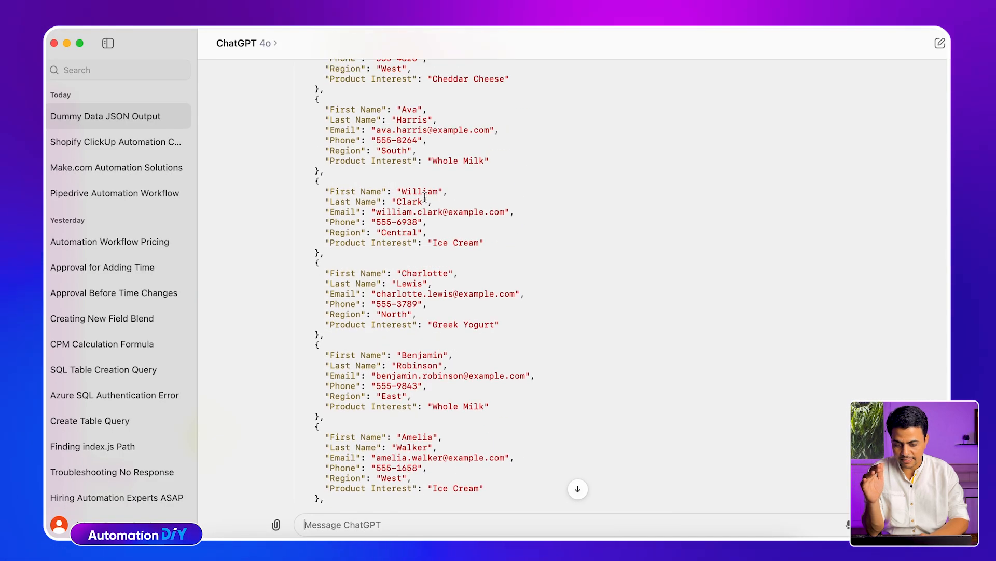
pyautogui.scroll(15, 425, 197)
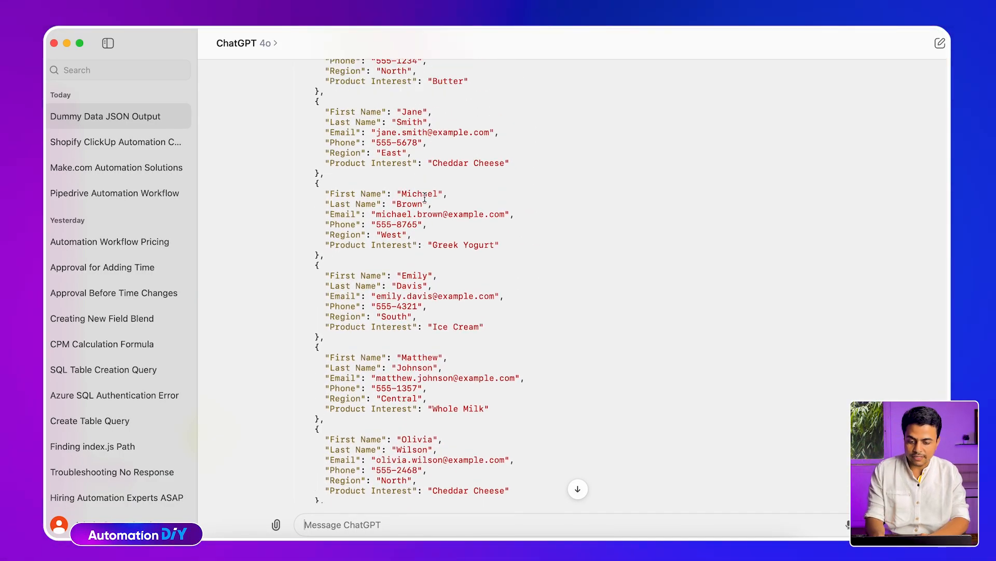
pyautogui.scroll(-1, 424, 197)
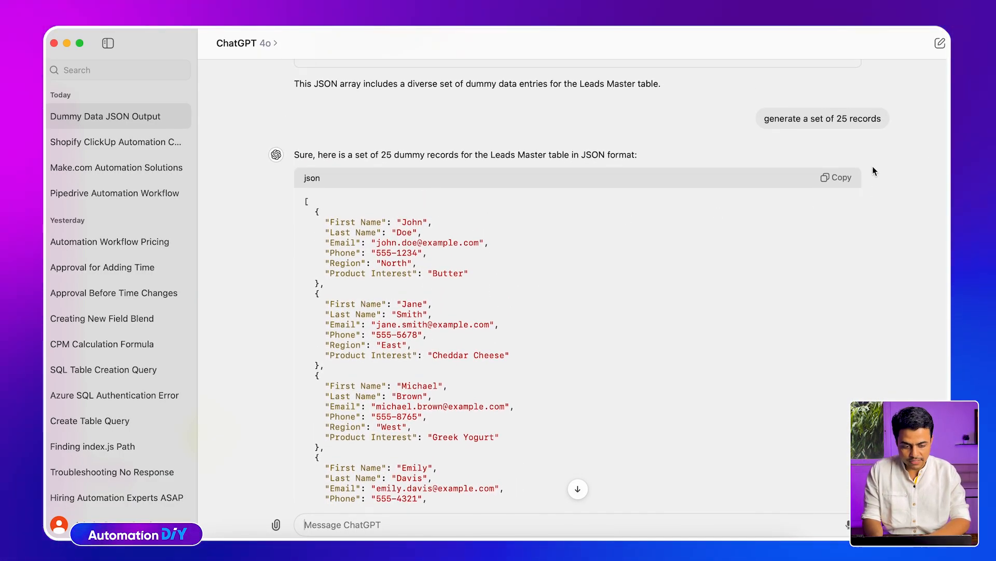
pyautogui.click(827, 178)
# - Back in Make, replace the Parse JSON module's JSON string with the copied 25-record JSON and save the module
pyautogui.press('super+Tab')
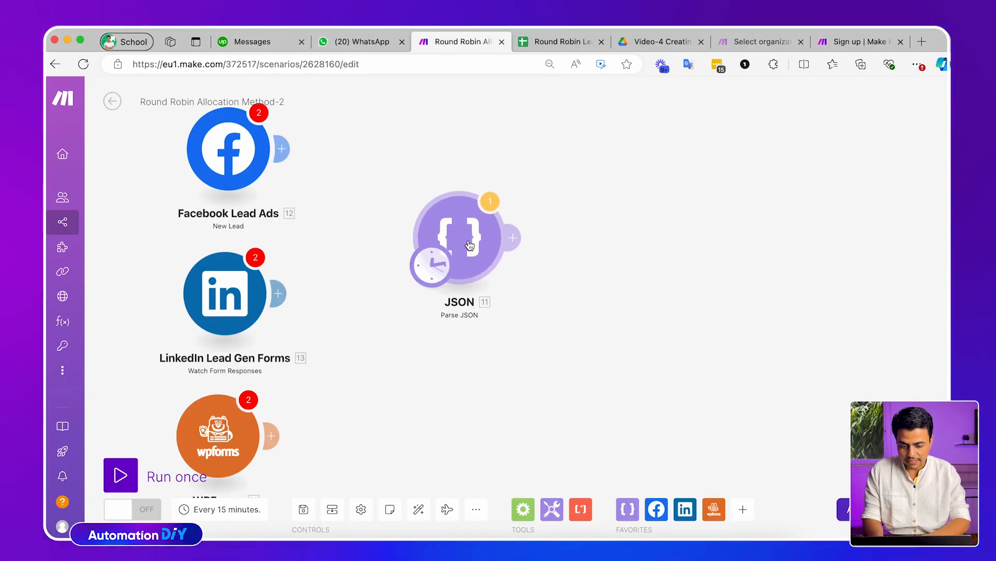
pyautogui.click(467, 261)
pyautogui.click(579, 322)
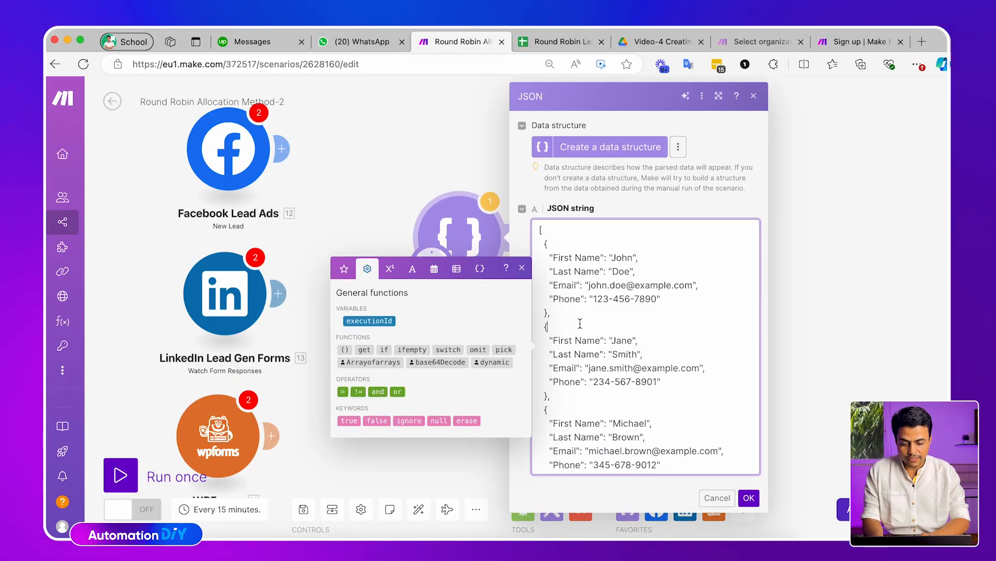
pyautogui.hotkey('ctrl', 'a')
pyautogui.press('BackSpace')
pyautogui.hotkey('ctrl', 'v')
pyautogui.click(750, 499)
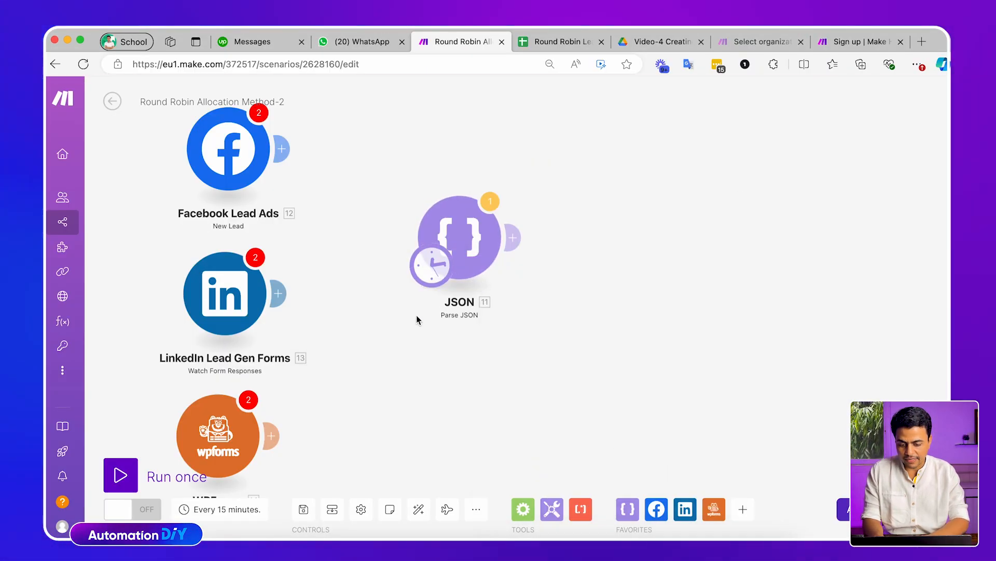
# - Run the scenario once, ignoring the warning, and inspect the JSON module's output bundles, expanding bundle 12
pyautogui.click(124, 476)
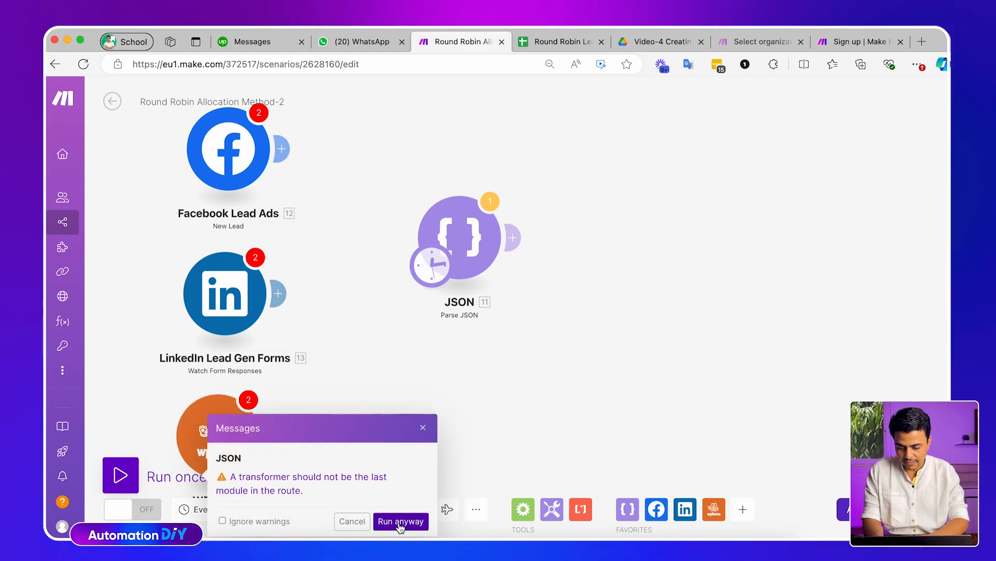
pyautogui.click(400, 521)
pyautogui.scroll(-2, 517, 187)
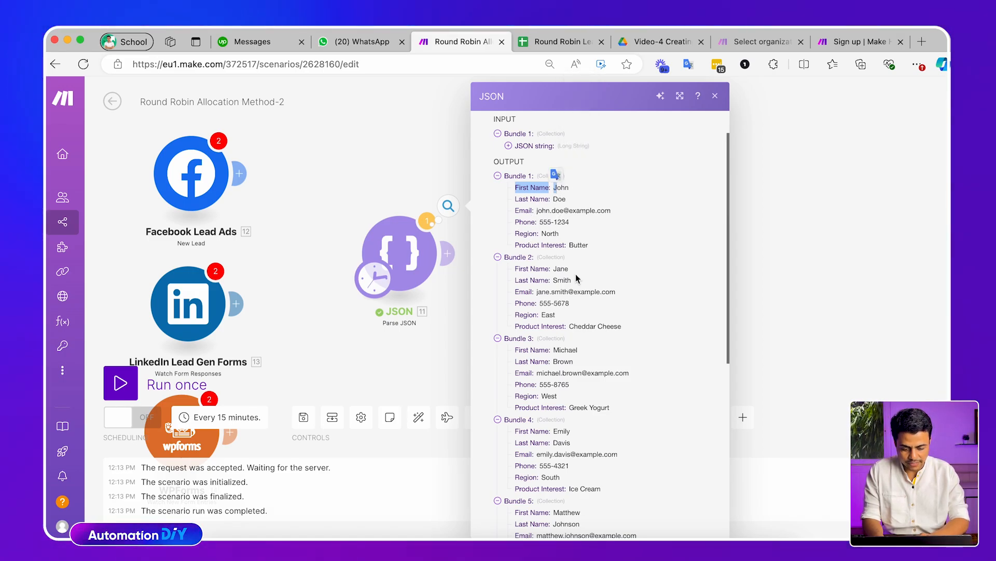
pyautogui.scroll(-3, 577, 279)
pyautogui.moveTo(554, 220); pyautogui.dragTo(558, 279)
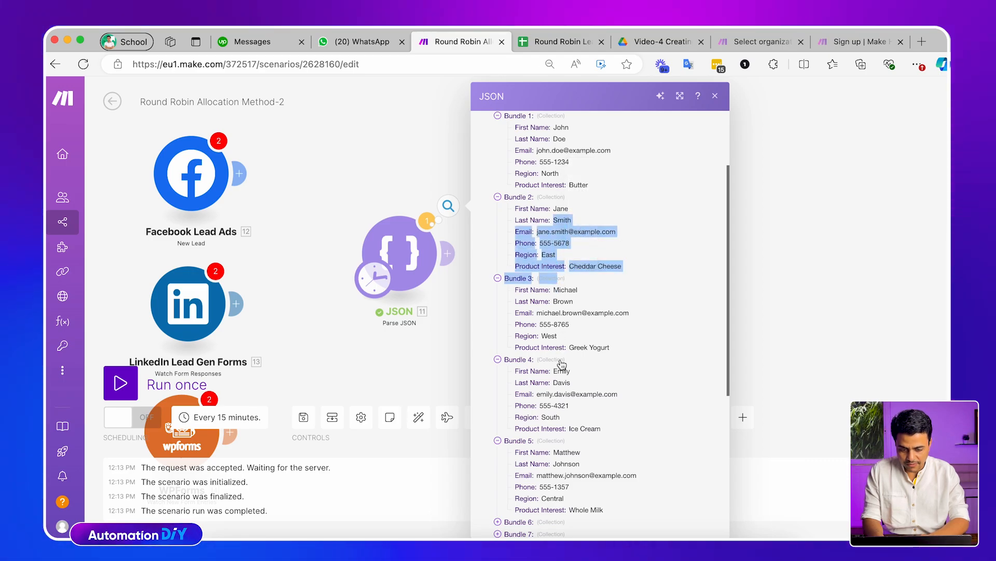
pyautogui.scroll(-10, 562, 363)
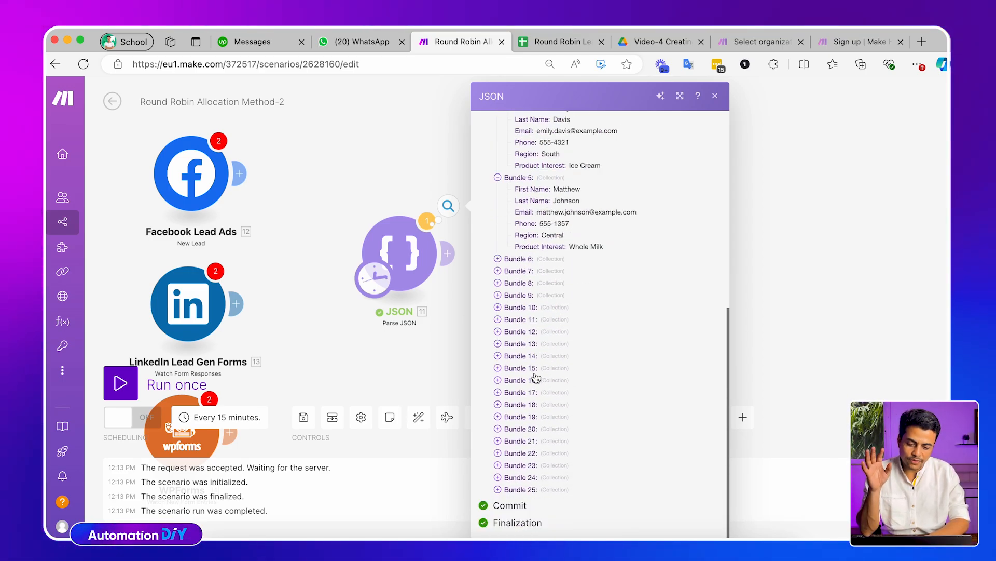
pyautogui.click(520, 331)
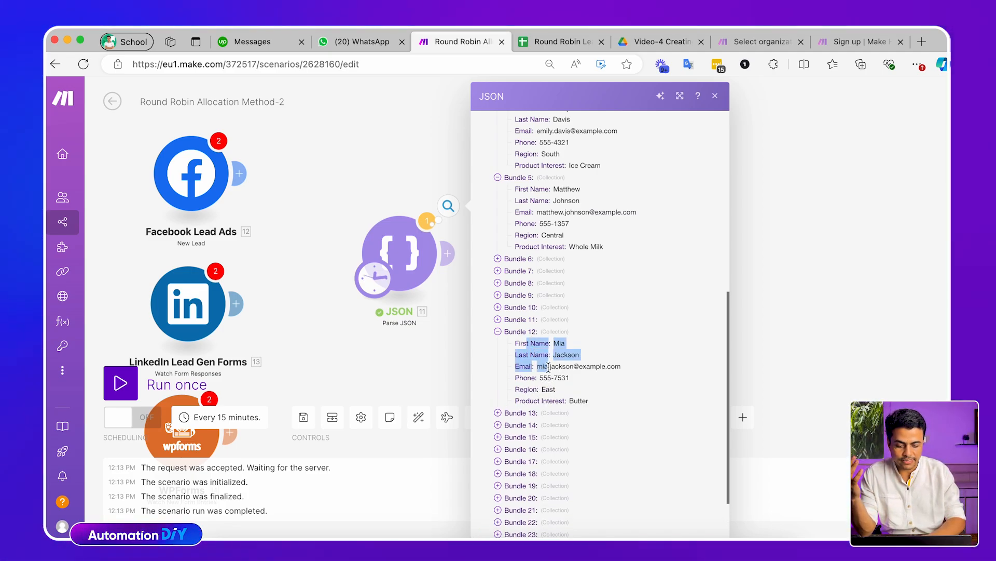
pyautogui.press('Escape')
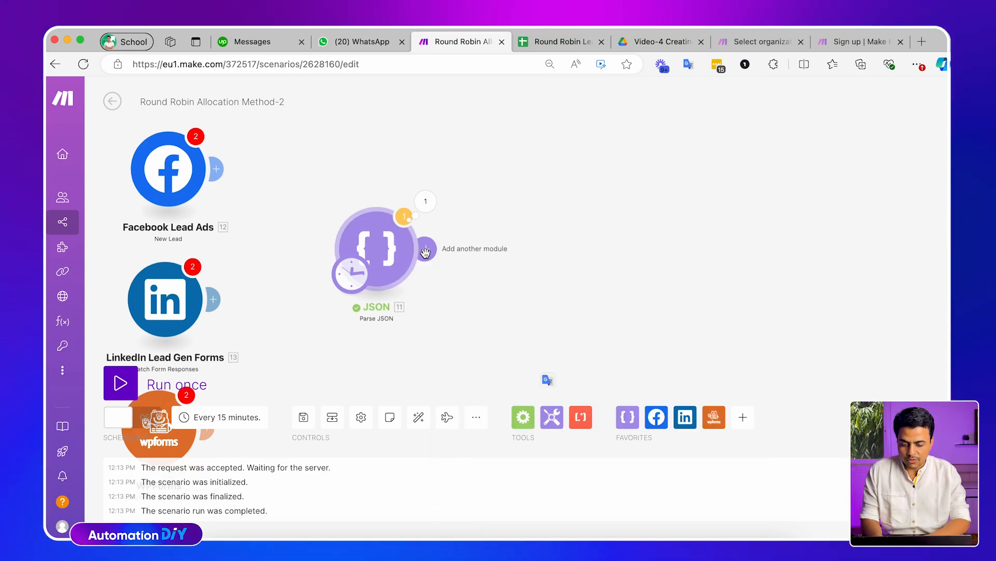
# - Switch to the Round Robin Leads Allocation - Method-2 spreadsheet and replace the sample lead's details in A2:D2 with "-"
pyautogui.click(566, 41)
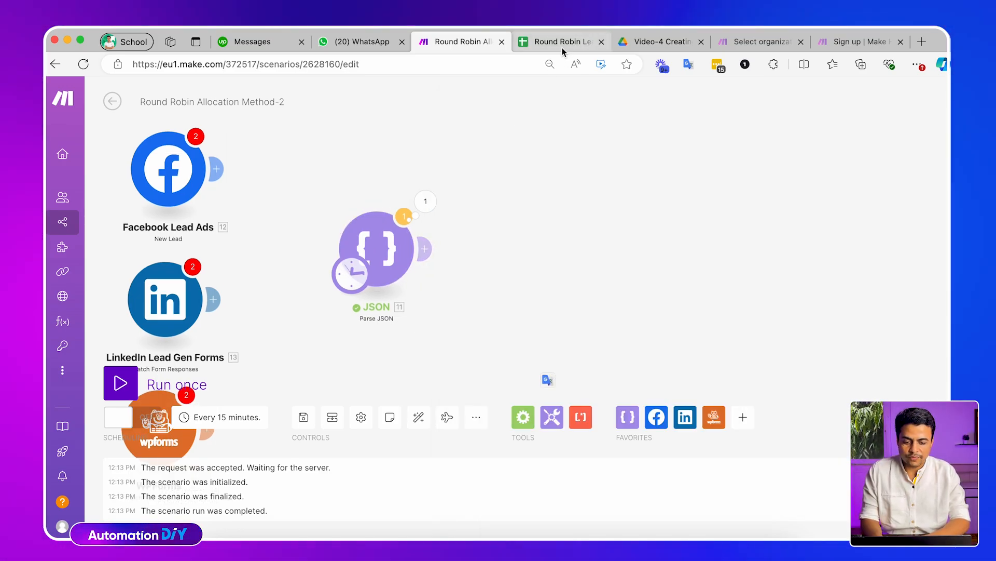
pyautogui.click(137, 533)
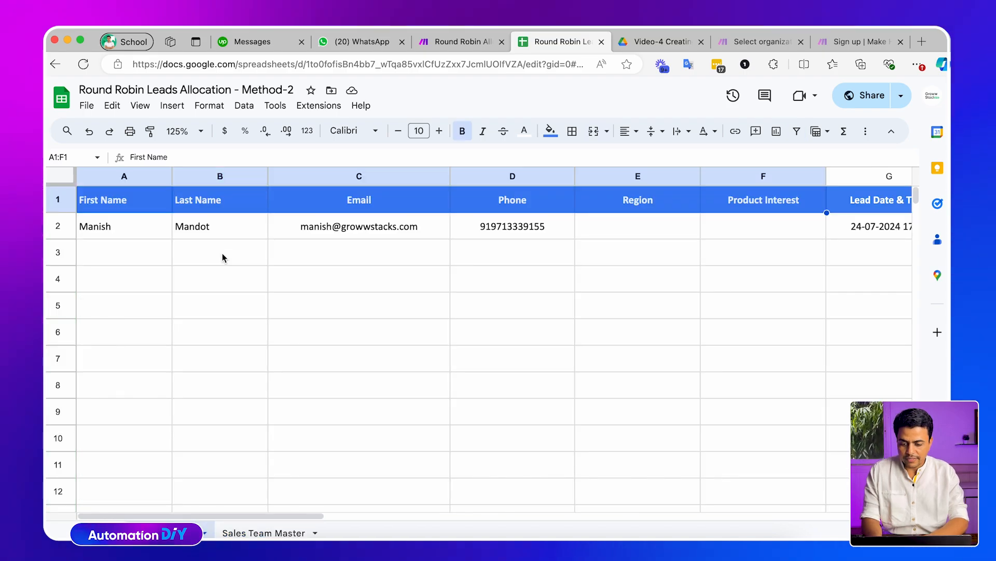
pyautogui.click(131, 235)
pyautogui.hotkey('shift', 'Right')
pyautogui.hotkey('shift', 'Right')
pyautogui.hotkey('shift', 'Right')
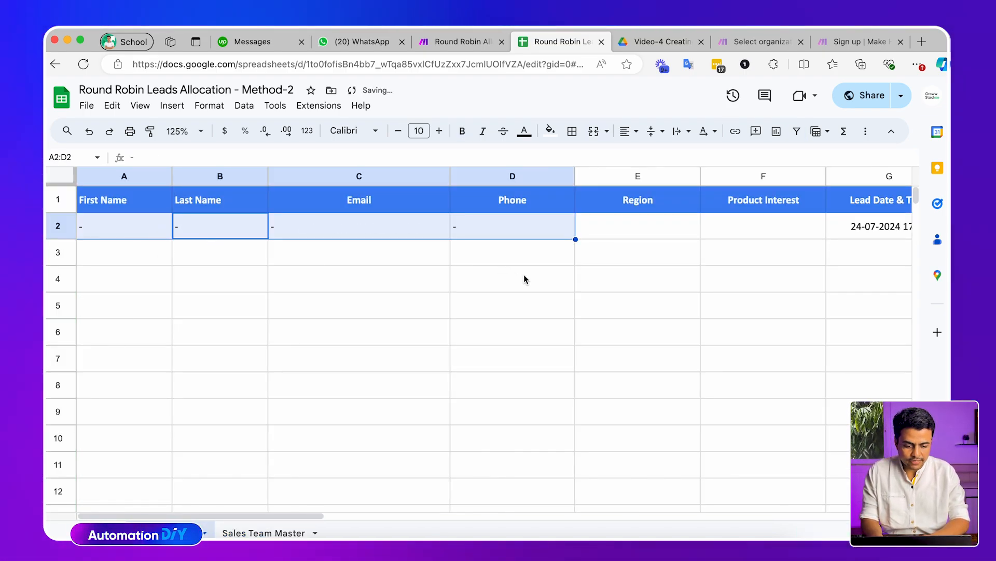
# - Clear the sample lead's remaining values in cells G2:I2 and return to the first column
pyautogui.click(859, 233)
pyautogui.hotkey('shift', 'Right')
pyautogui.hotkey('shift', 'Right')
pyautogui.press('Delete')
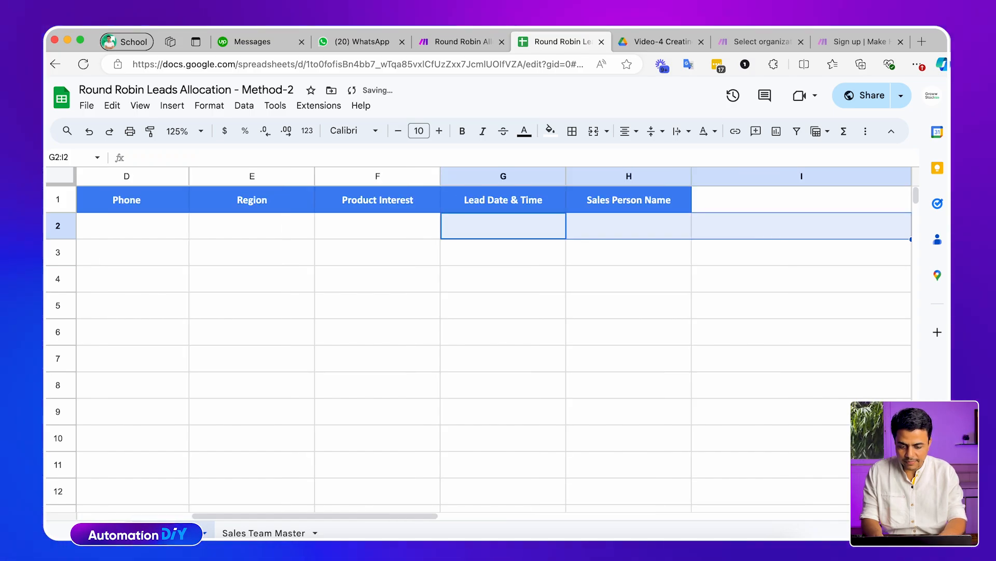
pyautogui.press('super+Left')
pyautogui.press('super+Left')
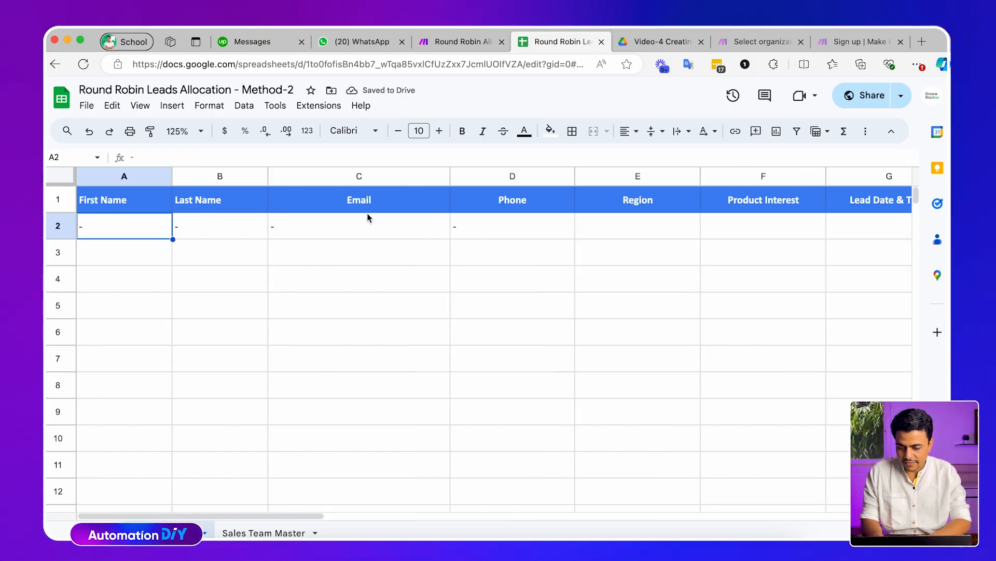
# - Rename the header in cell A1 to Full Name
pyautogui.hscroll(2, 792, 240)
pyautogui.hscroll(-2, 792, 240)
pyautogui.click(204, 176)
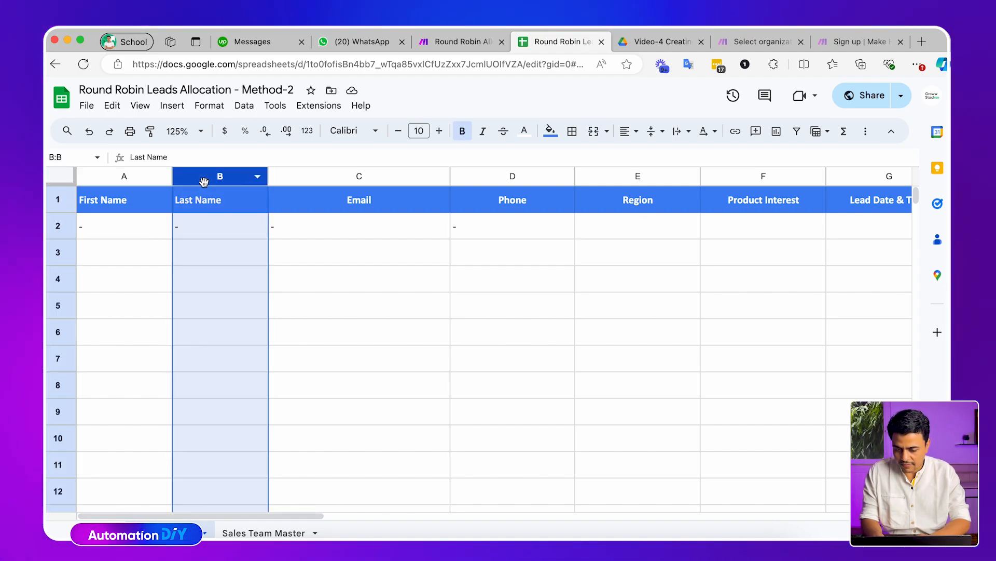
pyautogui.click(129, 205)
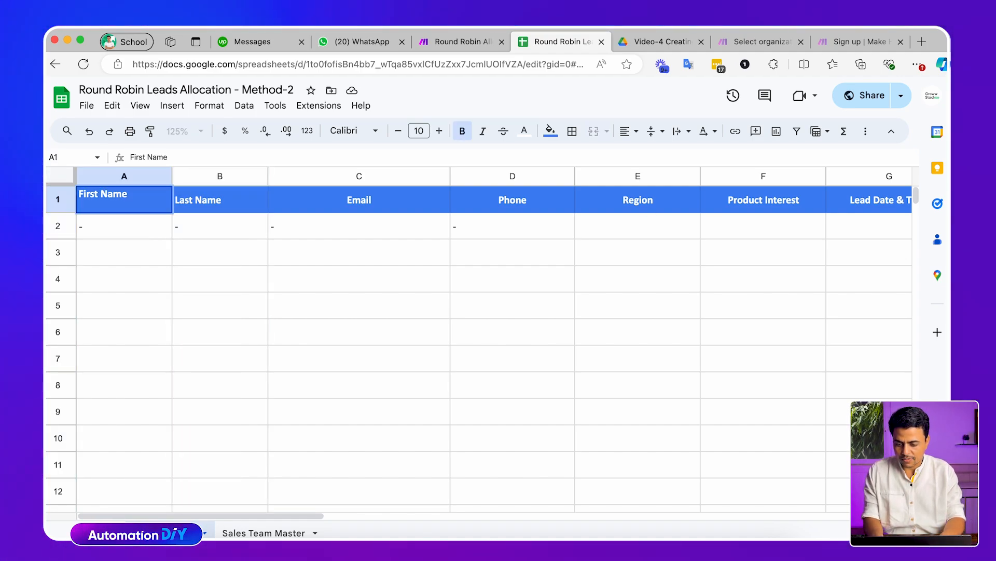
pyautogui.hotkey('alt', 'shift', 'Right')
pyautogui.write('Full')
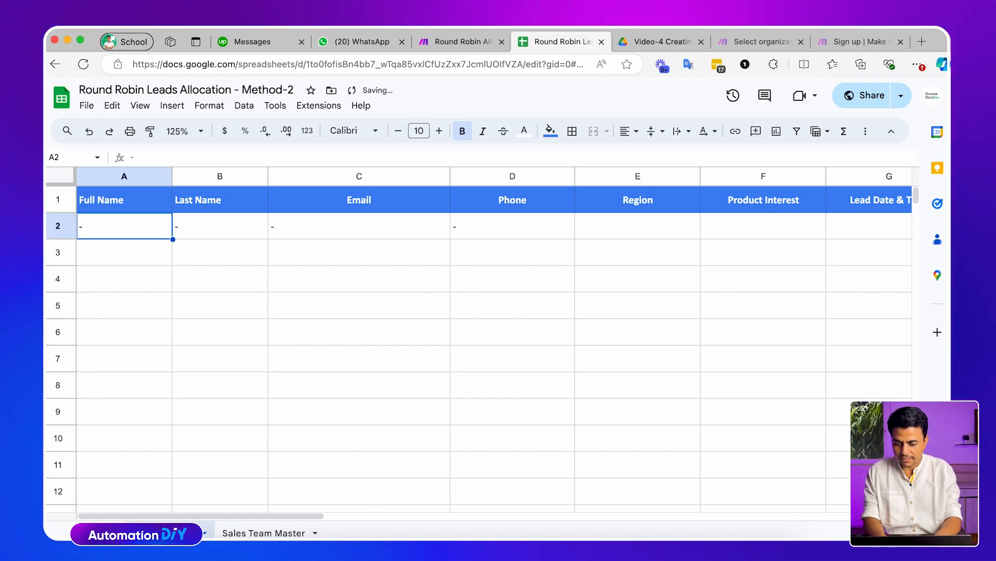
# - Delete the Last Name column from the leads sheet
pyautogui.click(125, 200)
pyautogui.click(207, 176)
pyautogui.rightClick(207, 176)
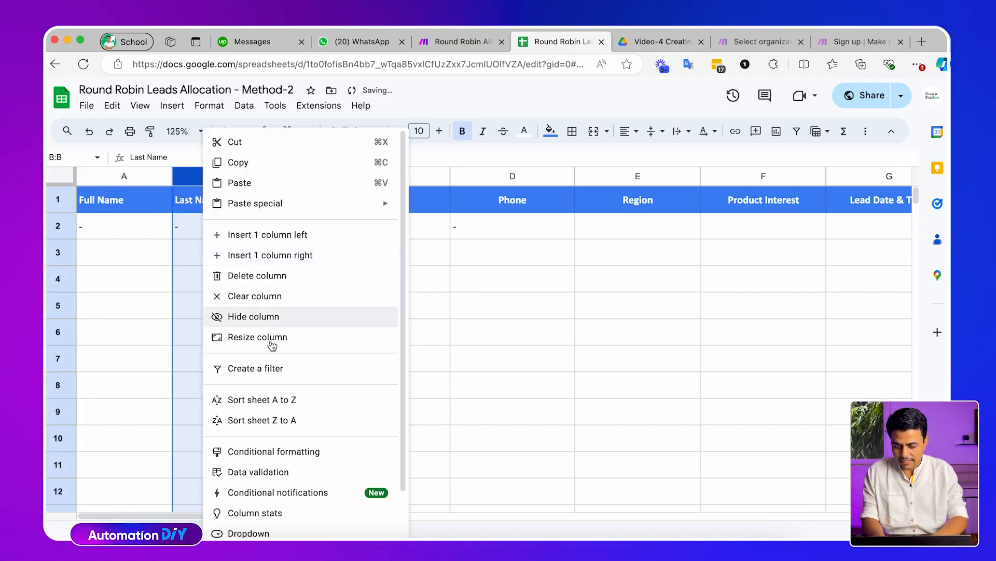
pyautogui.click(249, 281)
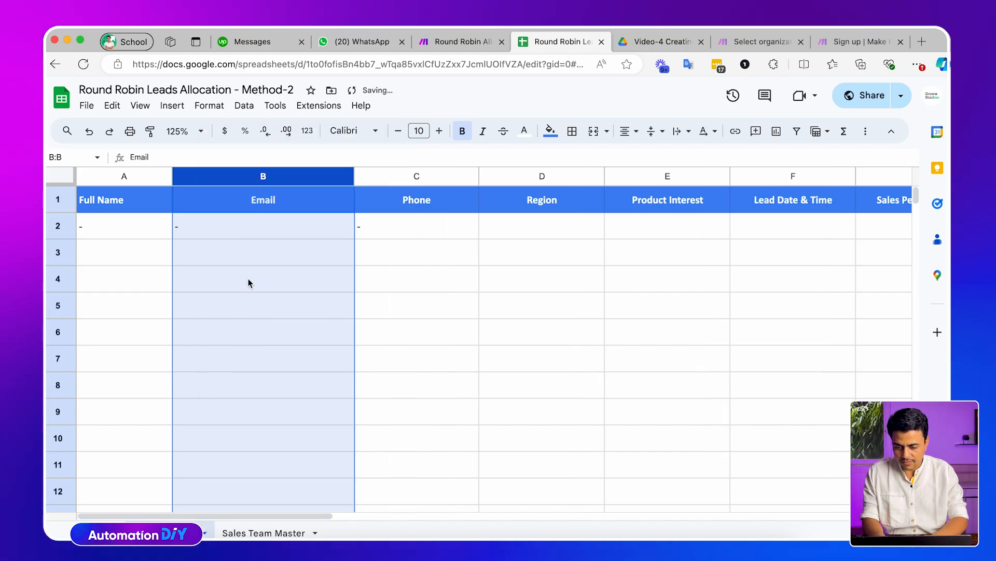
# - Narrow the Email column slightly and widen the Full Name column in the leads sheet
pyautogui.click(229, 228)
pyautogui.moveTo(355, 177); pyautogui.dragTo(339, 176)
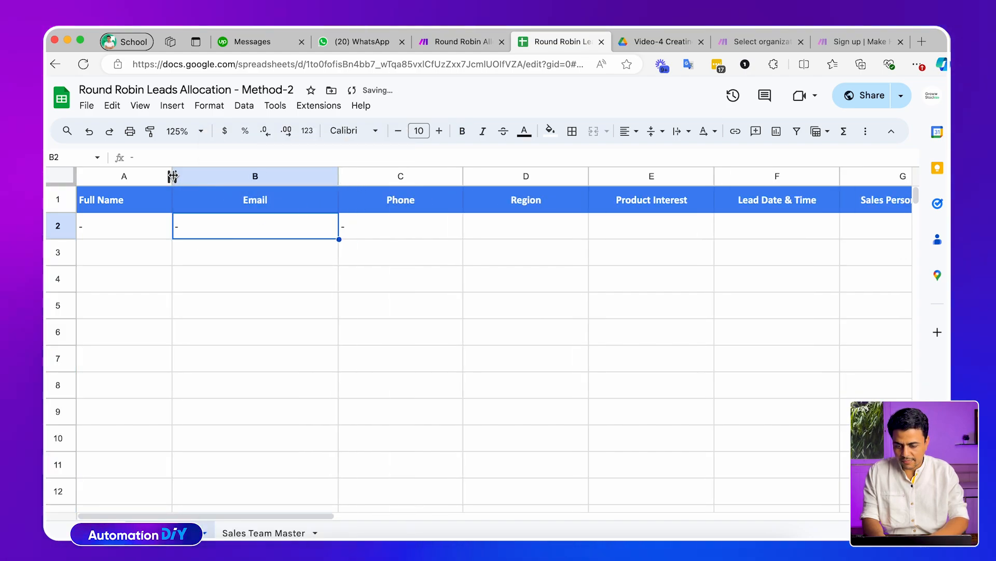
pyautogui.moveTo(172, 177); pyautogui.dragTo(237, 175)
pyautogui.press('Right')
pyautogui.press('Right')
pyautogui.press('Right')
pyautogui.press('Right')
pyautogui.hscroll(5, 732, 234)
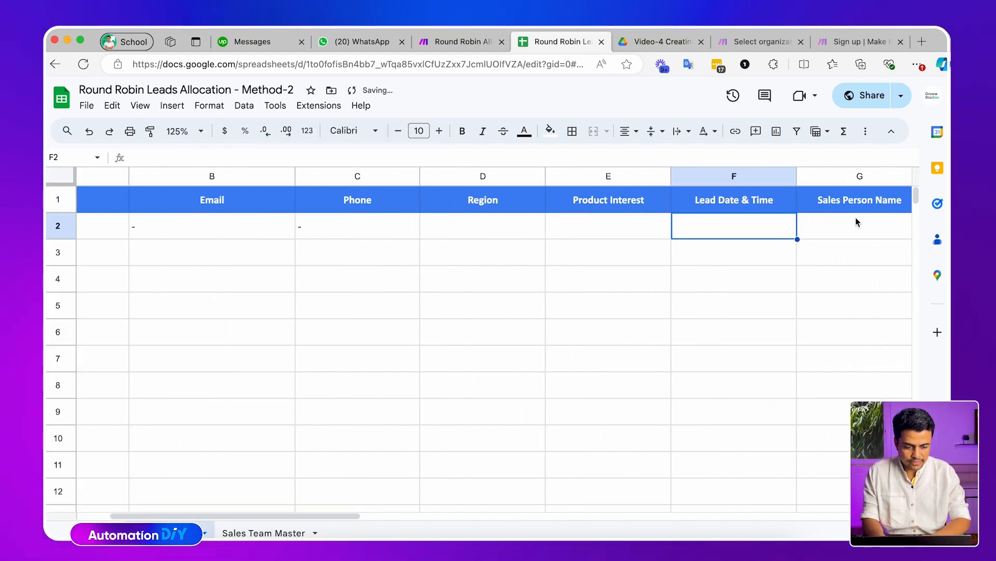
pyautogui.hscroll(-5, 731, 235)
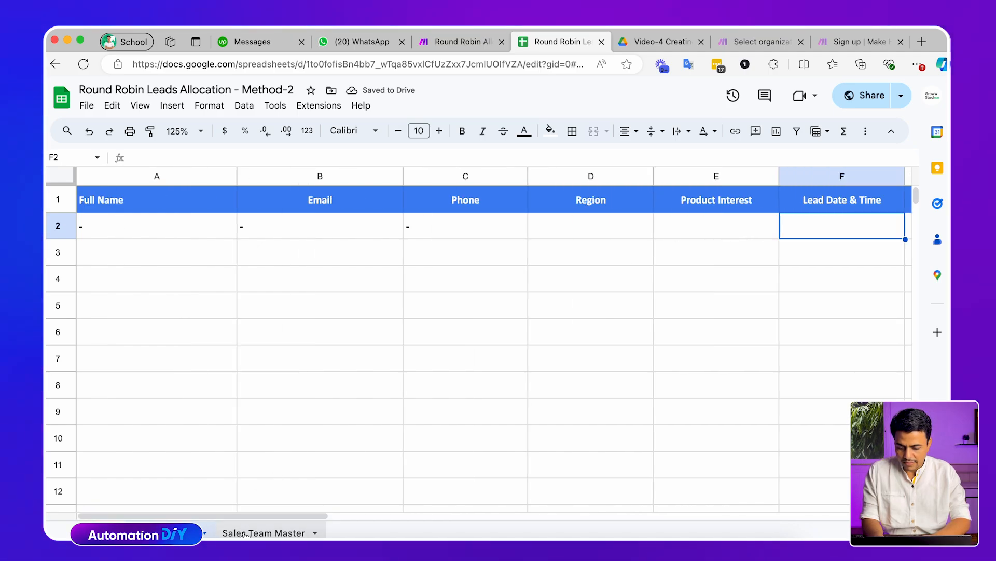
# - Open the Sales Team Master sheet and widen the Sales Person Name column
pyautogui.click(264, 533)
pyautogui.click(138, 224)
pyautogui.moveTo(175, 176); pyautogui.dragTo(205, 176)
pyautogui.click(260, 197)
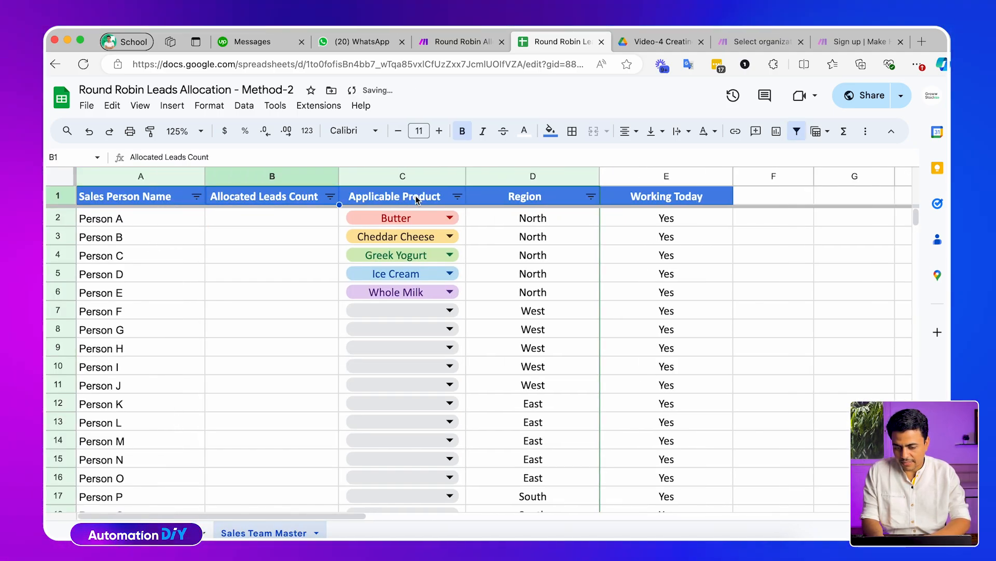
pyautogui.click(295, 222)
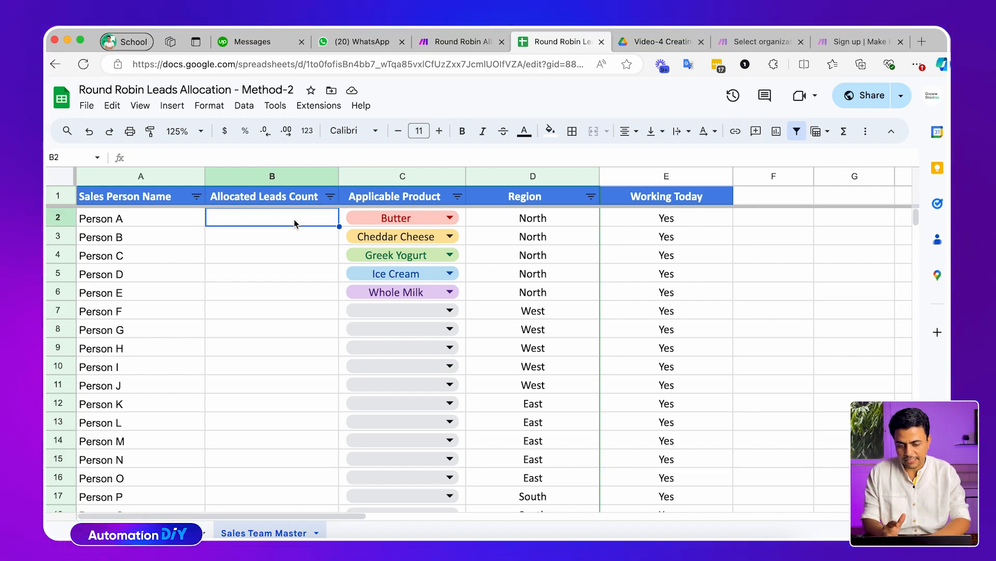
# - Copy the five Applicable Product values in C2:C6 and paste them repeatedly down C7:C26
pyautogui.click(392, 197)
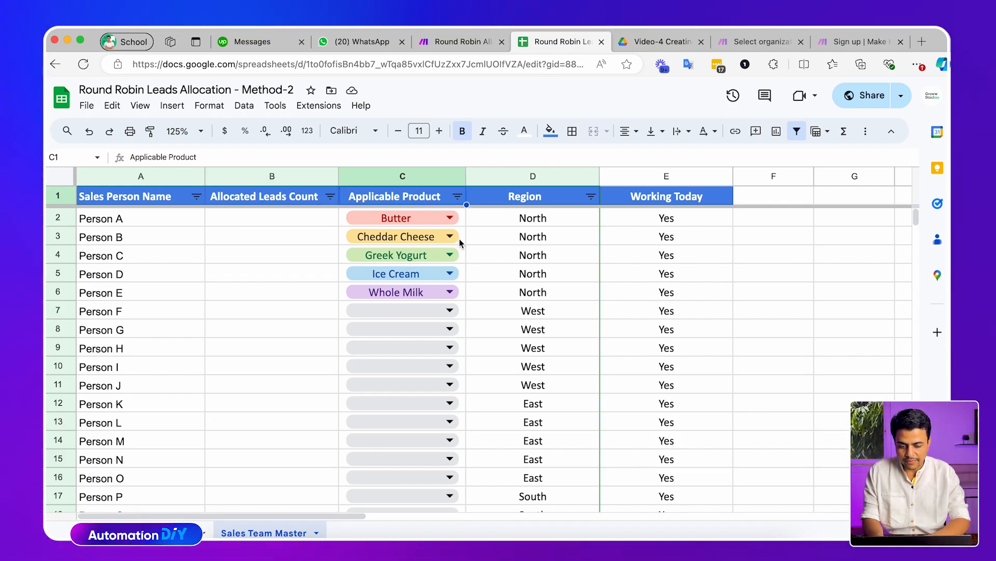
pyautogui.hotkey('shift', 'Down')
pyautogui.hotkey('shift', 'Down')
pyautogui.hotkey('shift', 'Down')
pyautogui.hotkey('shift', 'Down')
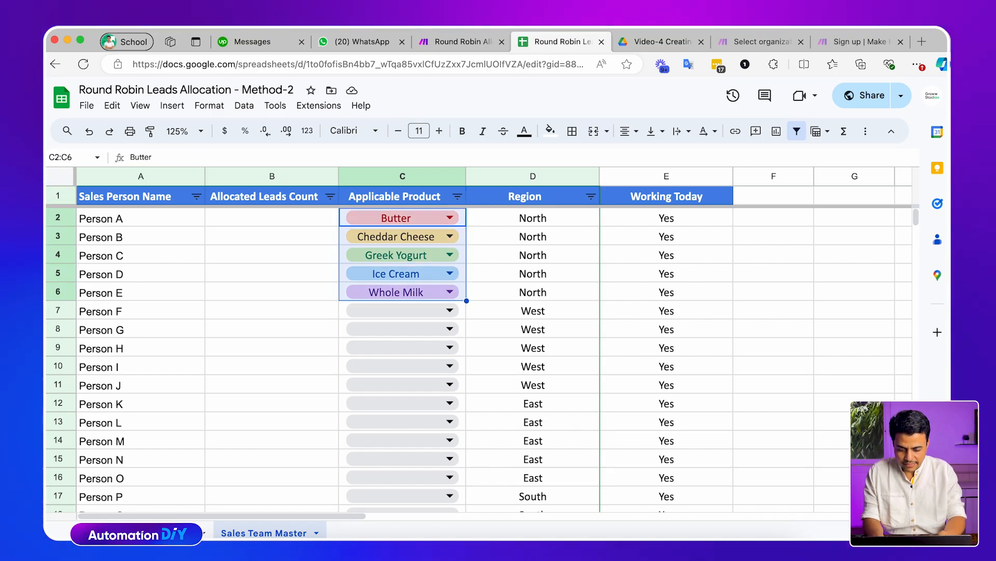
pyautogui.click(462, 313)
pyautogui.scroll(-5, 463, 313)
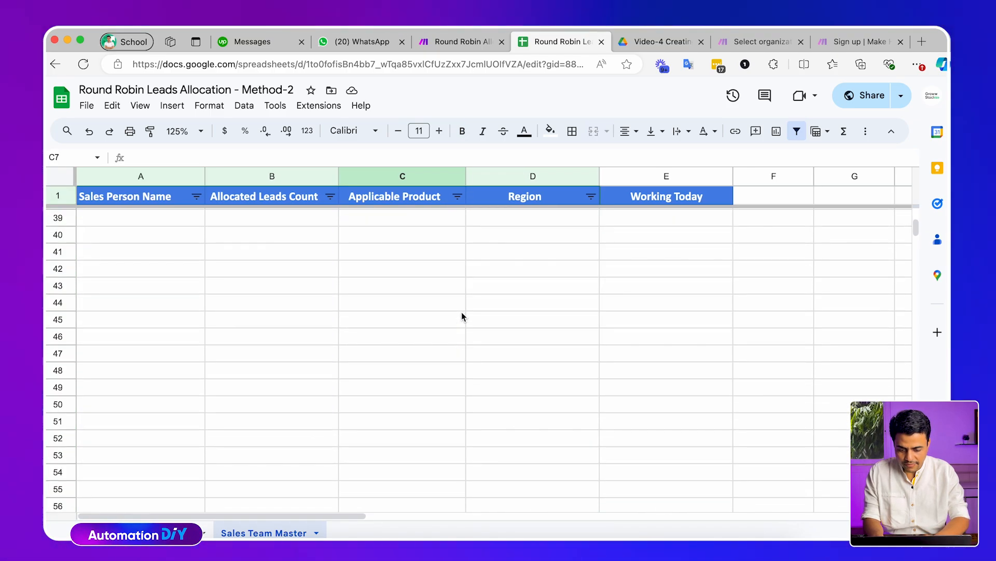
pyautogui.keyDown('shift'); pyautogui.click(462, 319); pyautogui.keyUp('shift')
pyautogui.write('Butter Cheddar Cheese Greek Yogurt Ice Cream Whole Milk Butter Cheddar Cheese Greek Yogurt Ice Cream Whole Milk Butter Cheddar Cheese Greek Yogurt Ice Cream Whole Milk Butter Cheddar Cheese Greek Yogurt Ice Cream Whole Milk')
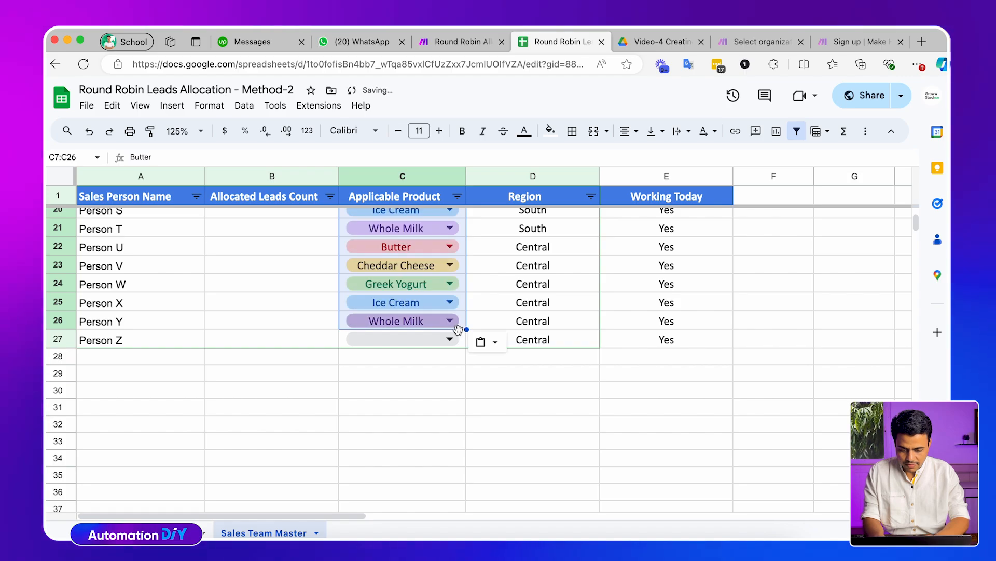
# - Copy the Whole Milk product from C26 into C27 for Person Z
pyautogui.click(464, 343)
pyautogui.click(351, 318)
pyautogui.hotkey('ctrl', 'c')
pyautogui.press('Down')
pyautogui.hotkey('ctrl', 'v')
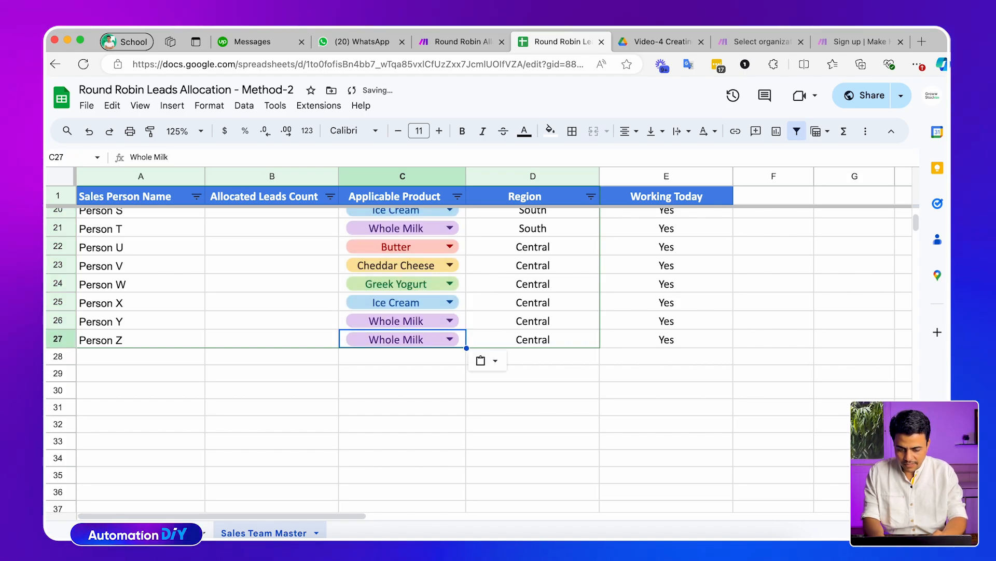
# - Review the Region and Working Today values assigned to the salespeople
pyautogui.scroll(5, 319, 318)
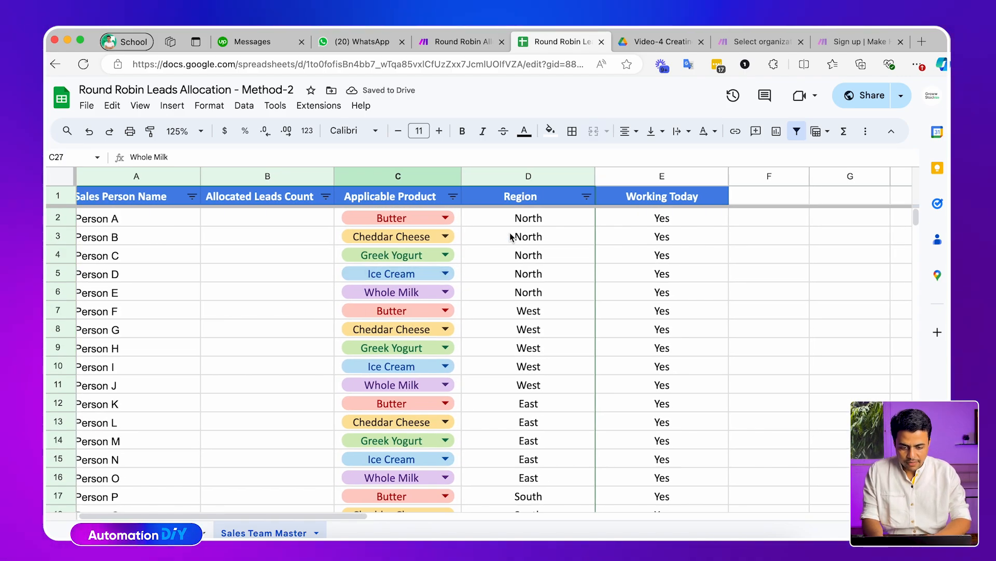
pyautogui.moveTo(519, 218); pyautogui.dragTo(595, 429)
pyautogui.moveTo(661, 219); pyautogui.dragTo(658, 384)
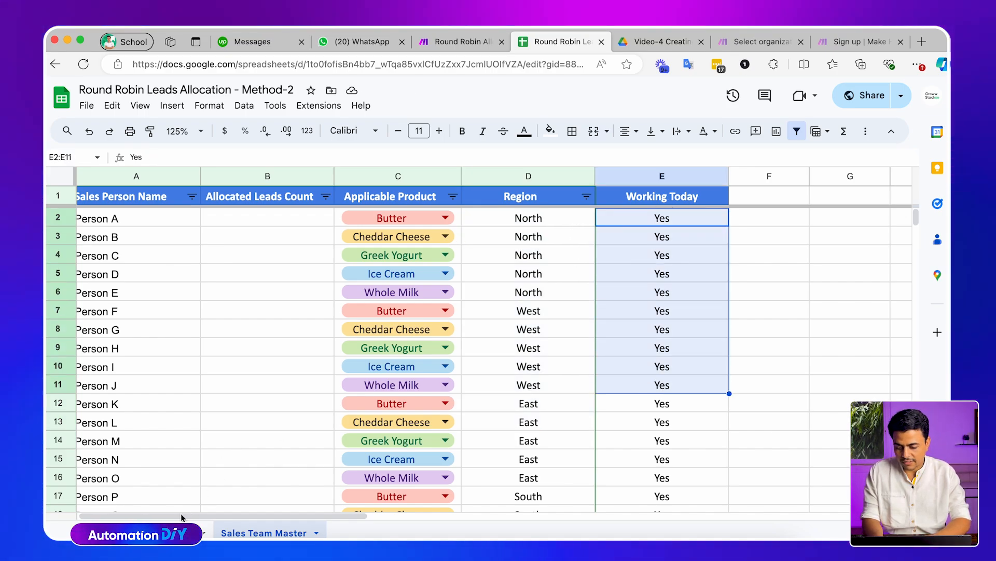
# - Review the Applicable Product, Region and Working Today columns of the Sales Team Master sheet
pyautogui.click(524, 218)
pyautogui.click(385, 202)
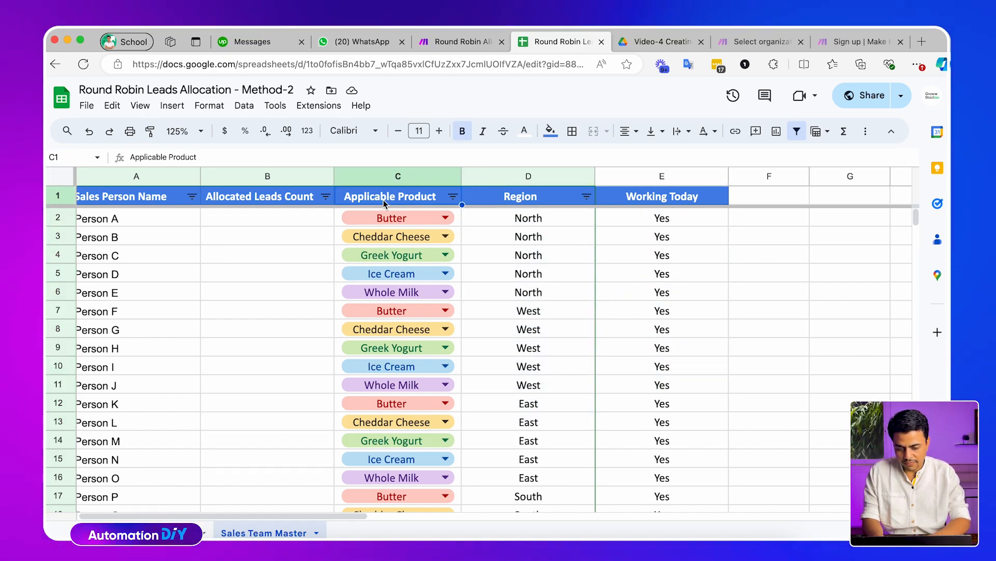
pyautogui.click(561, 201)
pyautogui.click(181, 533)
pyautogui.click(262, 533)
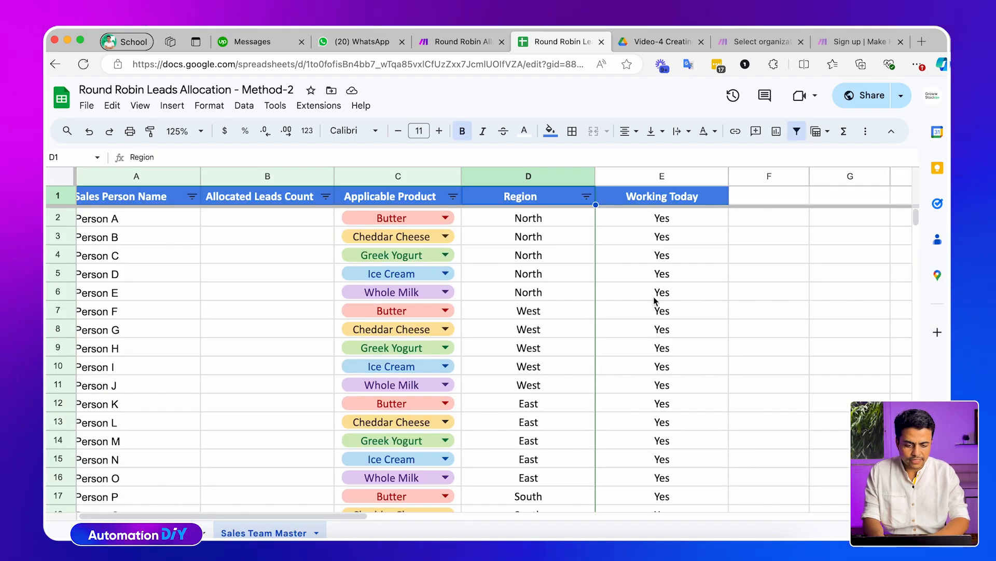
pyautogui.moveTo(648, 224); pyautogui.dragTo(649, 420)
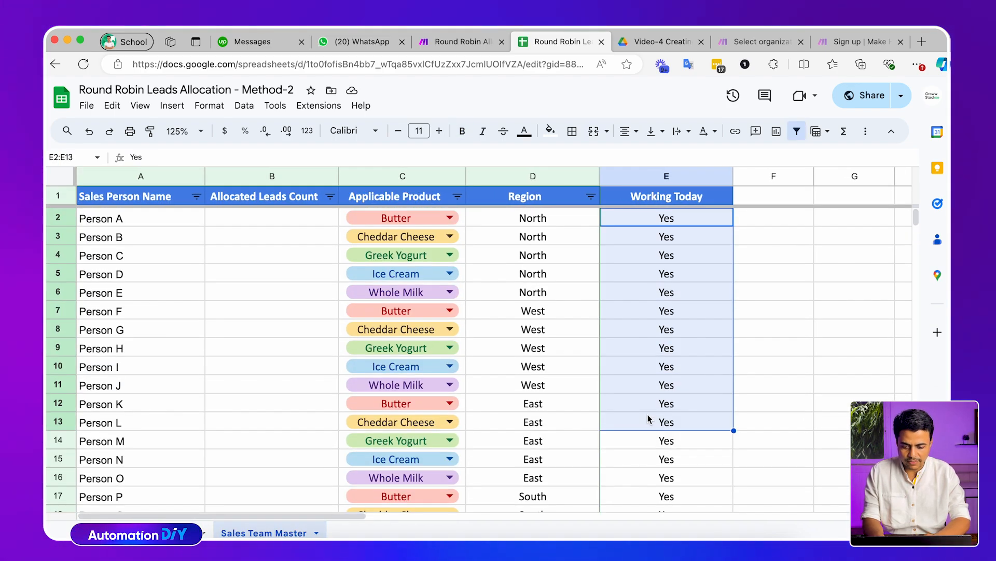
pyautogui.click(181, 533)
# - Switch to the Make scenario and inspect the first lead's region and product interest in the JSON module's output
pyautogui.click(450, 41)
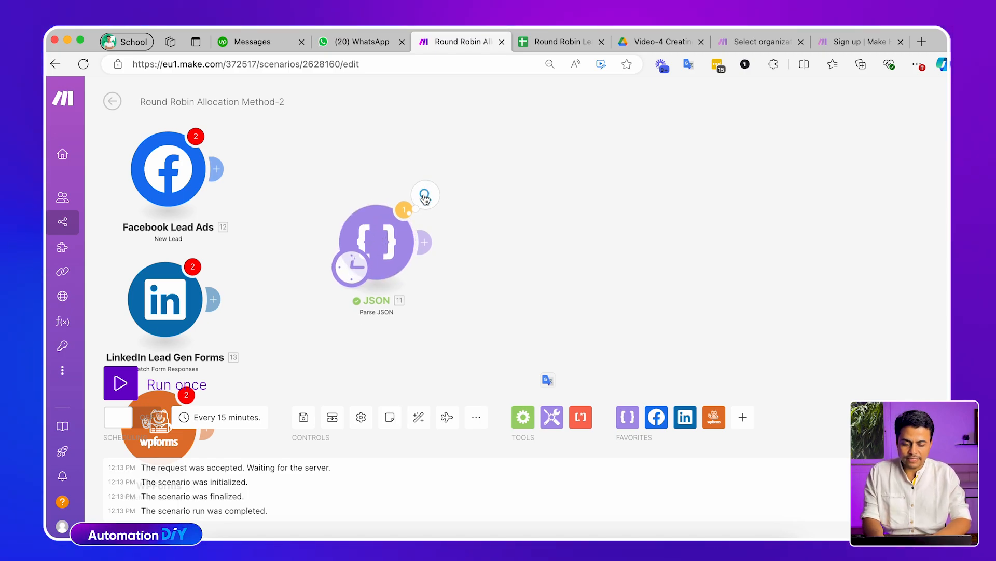
pyautogui.click(425, 242)
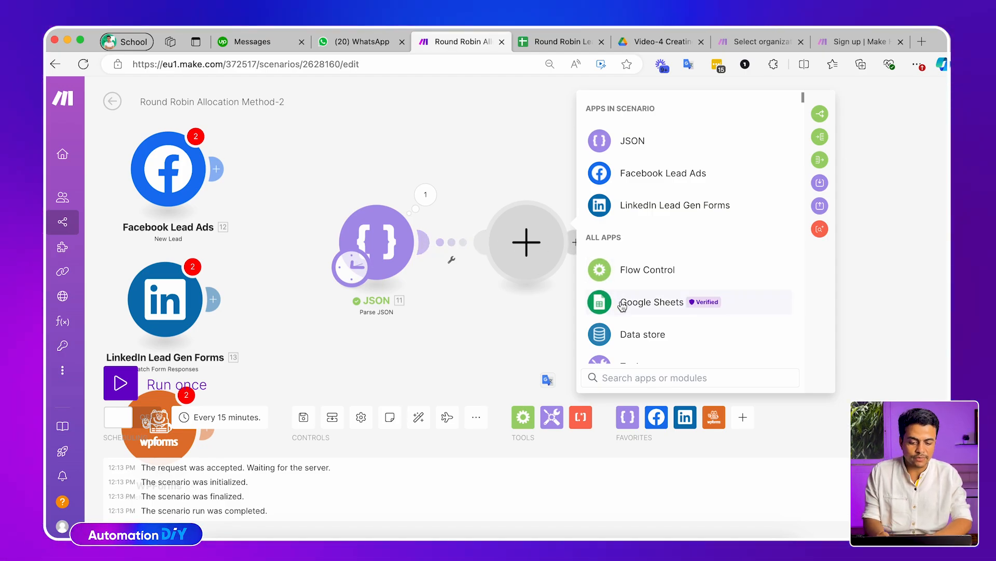
pyautogui.click(426, 194)
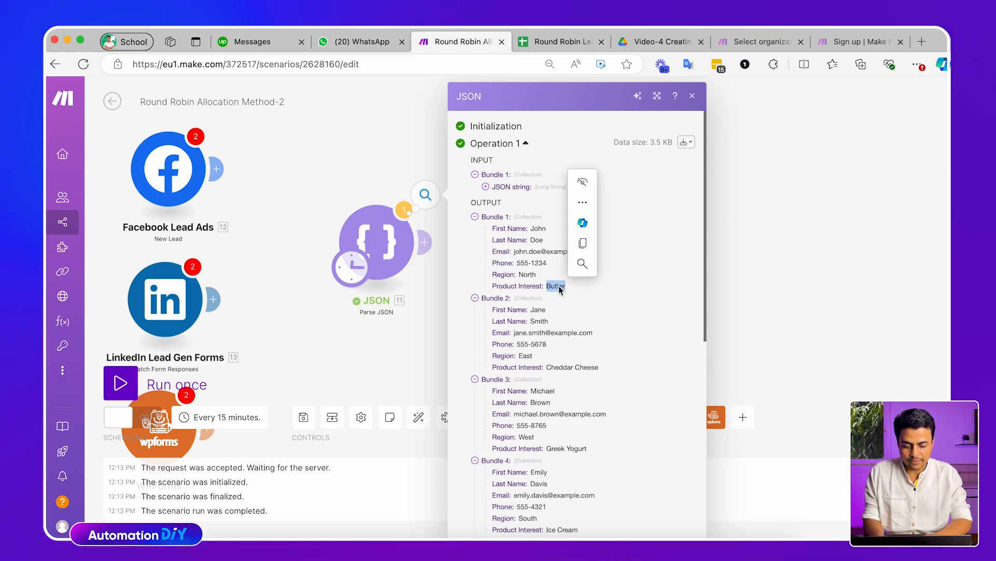
# - Switch to the Google Sheet and filter the Sales Team Master's Applicable Product column to show only Butter
pyautogui.hotkey('ctrl', 'Tab')
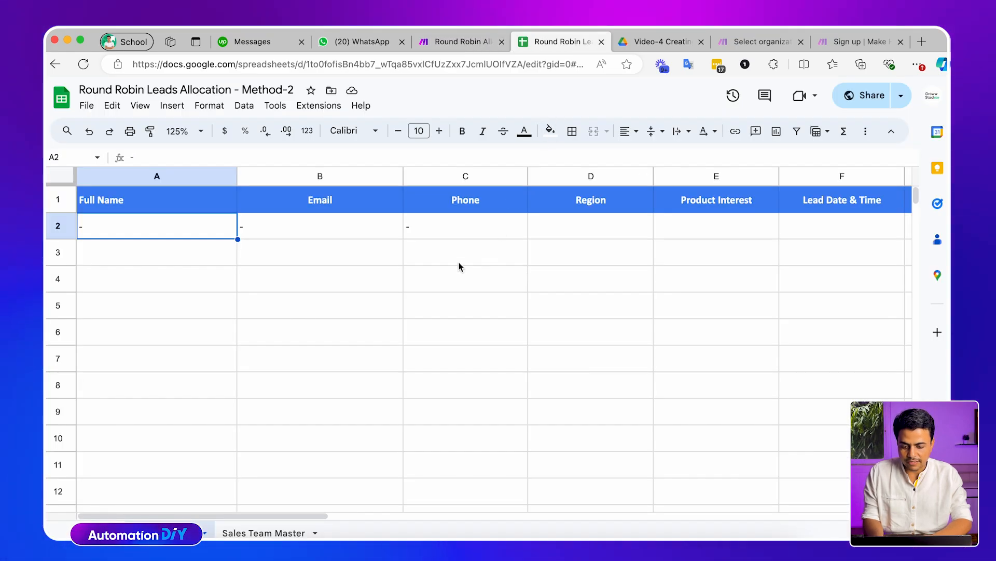
pyautogui.click(264, 533)
pyautogui.click(524, 218)
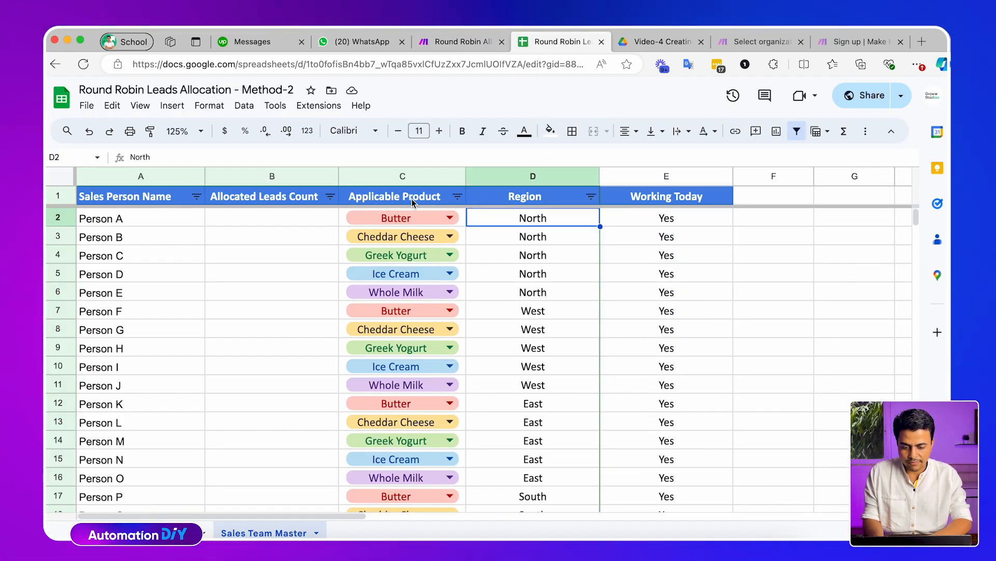
pyautogui.click(415, 201)
pyautogui.click(457, 196)
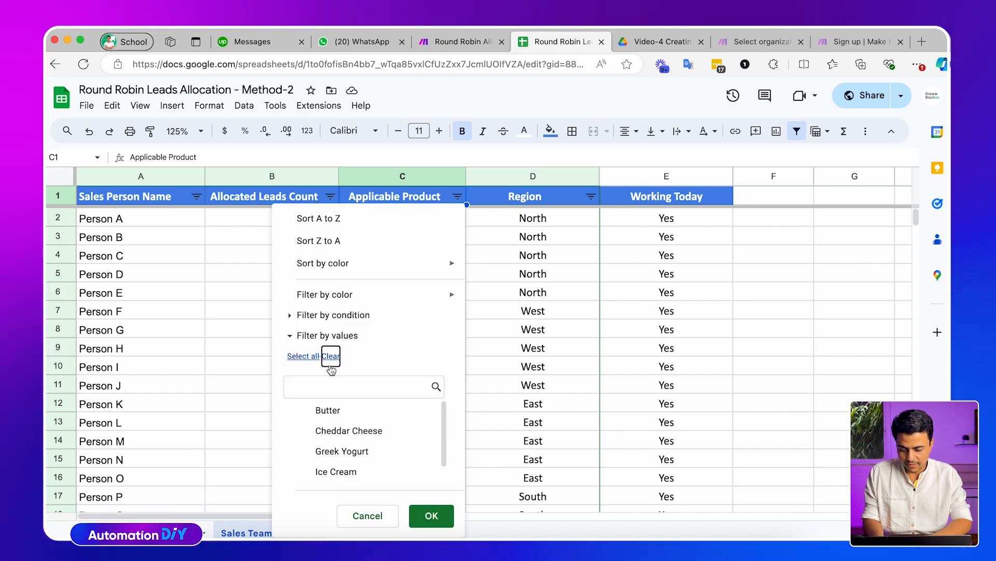
pyautogui.click(332, 410)
pyautogui.click(431, 515)
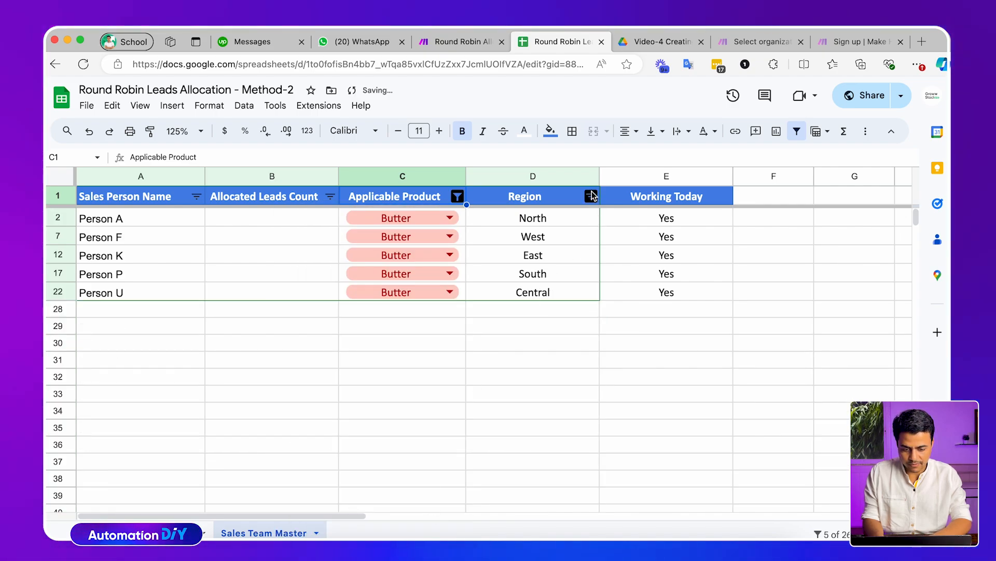
# - Filter the Region column to show only North and check which salesperson matches
pyautogui.click(592, 196)
pyautogui.click(464, 357)
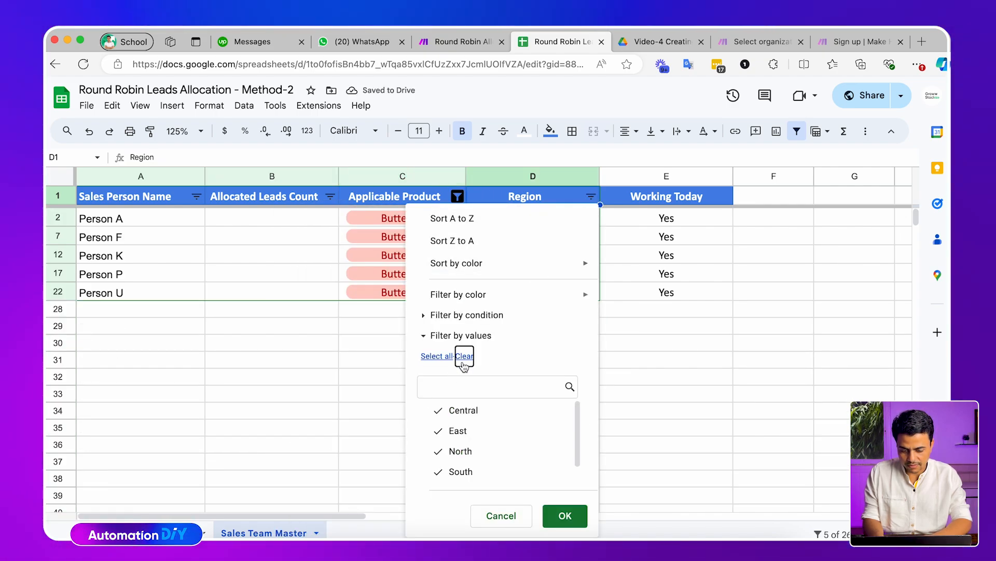
pyautogui.click(460, 450)
pyautogui.click(565, 516)
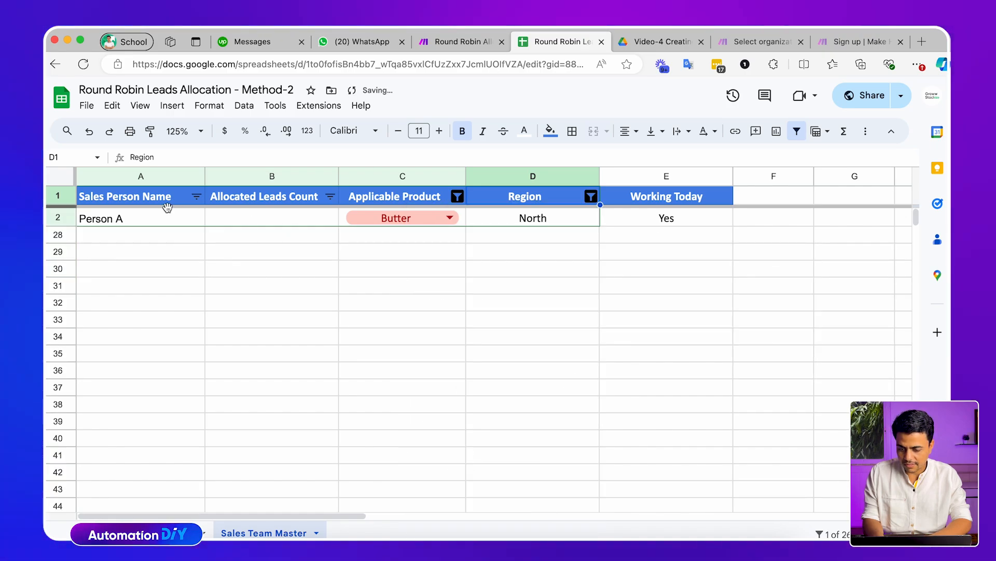
pyautogui.click(160, 223)
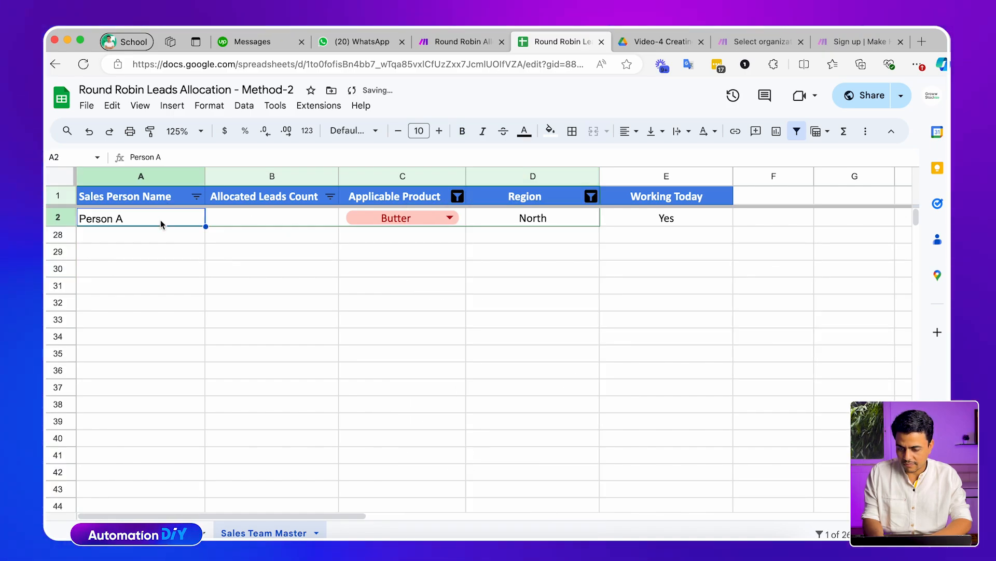
pyautogui.click(525, 218)
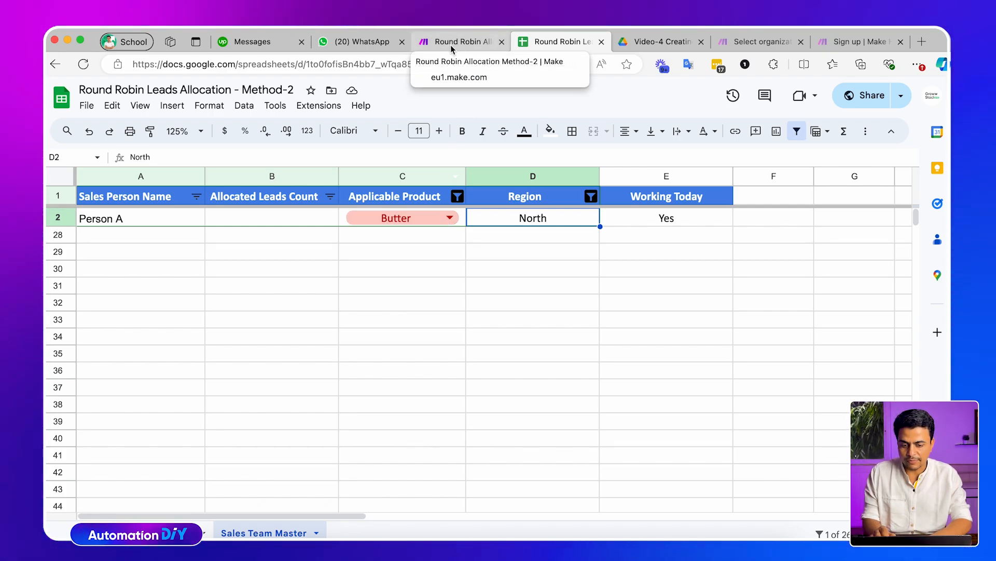
# - Clear the Region and Applicable Product filters so all salespeople are listed
pyautogui.click(591, 196)
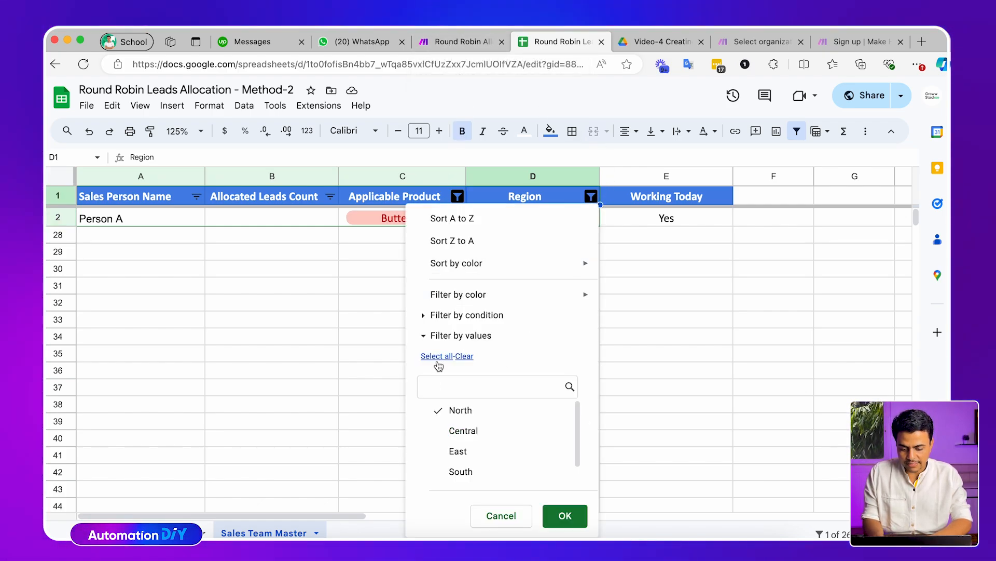
pyautogui.click(565, 515)
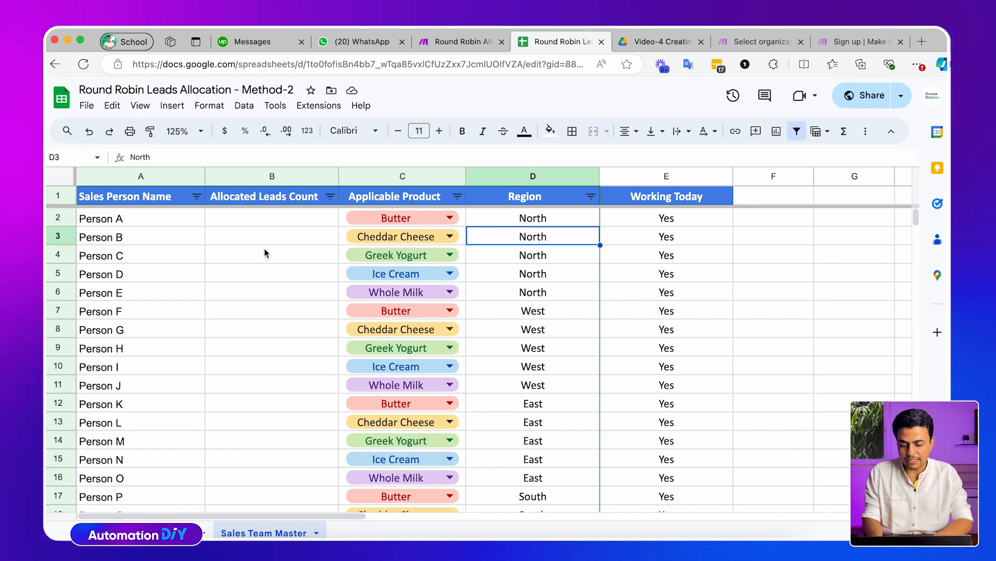
# - Switch to the Make scenario and add a Google Sheets Search Rows module after the JSON module
pyautogui.click(453, 42)
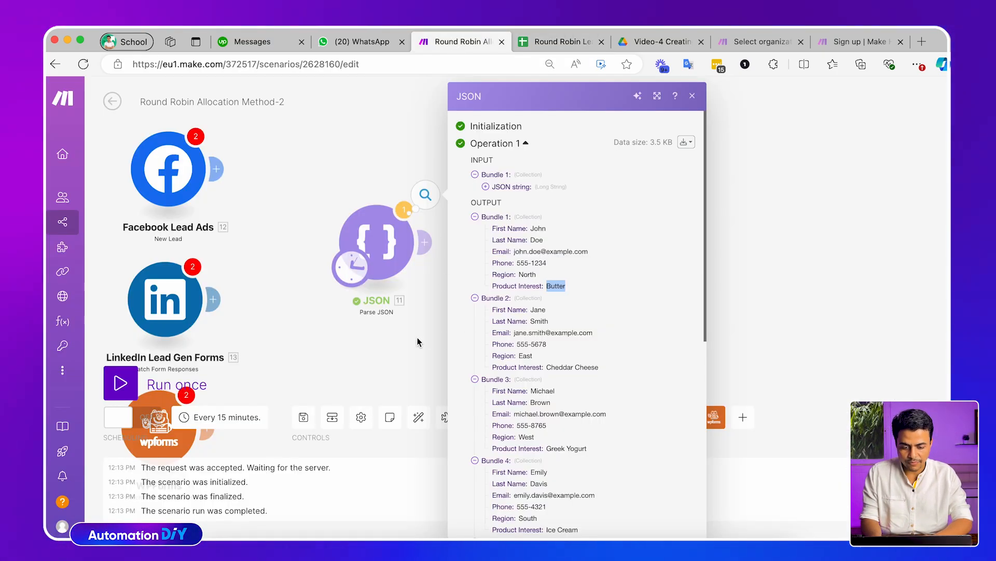
pyautogui.click(414, 272)
pyautogui.click(535, 254)
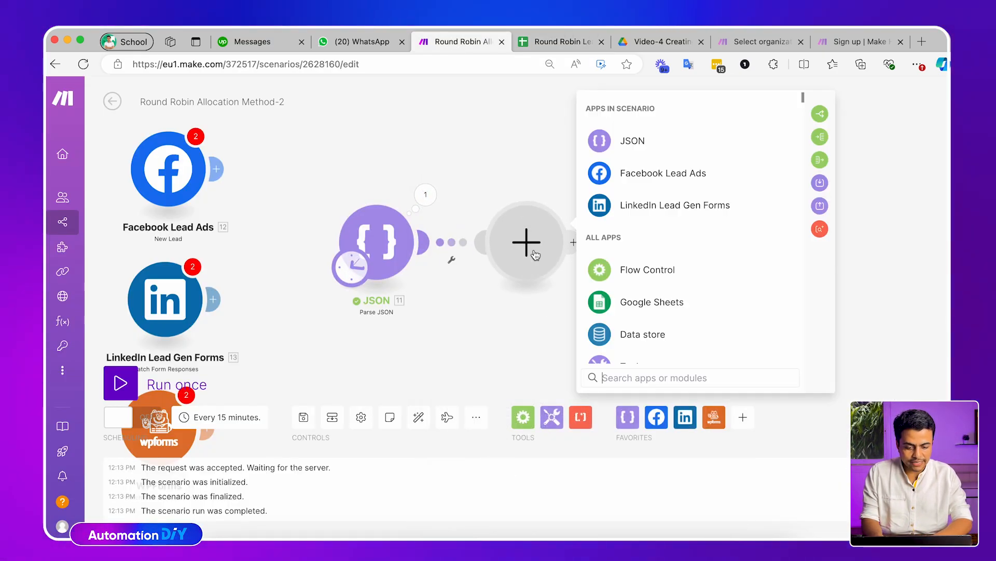
pyautogui.click(640, 311)
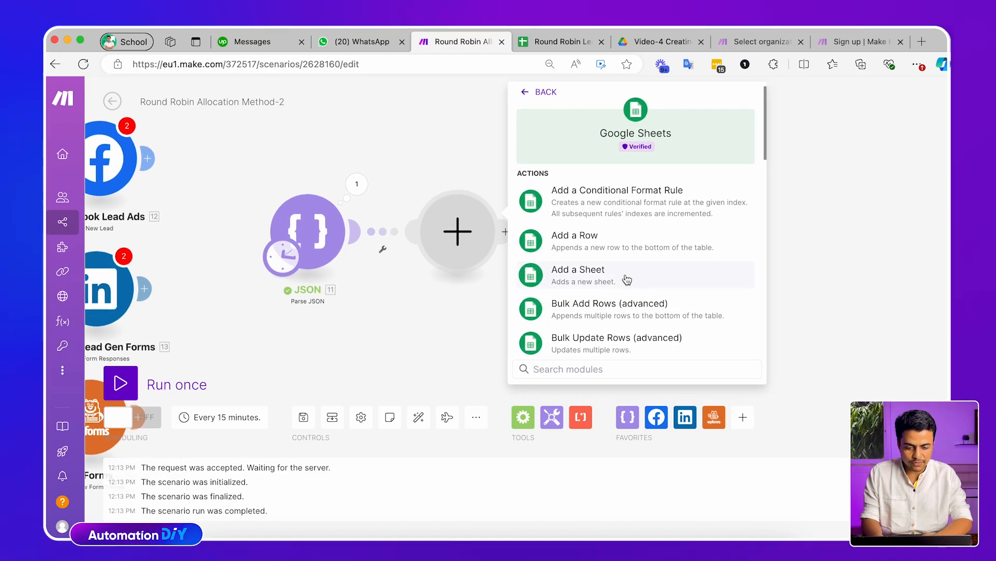
pyautogui.scroll(-10, 627, 280)
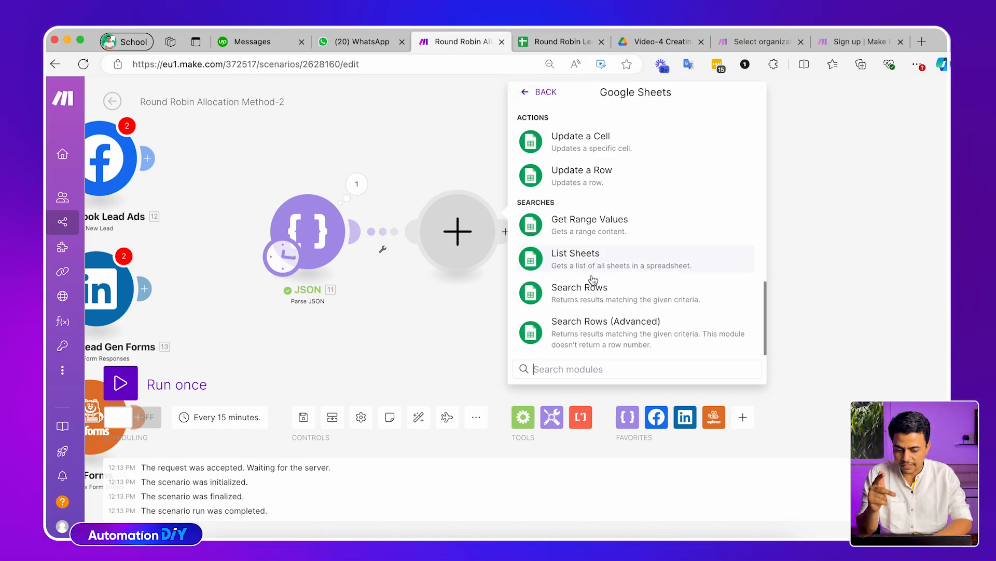
pyautogui.click(590, 295)
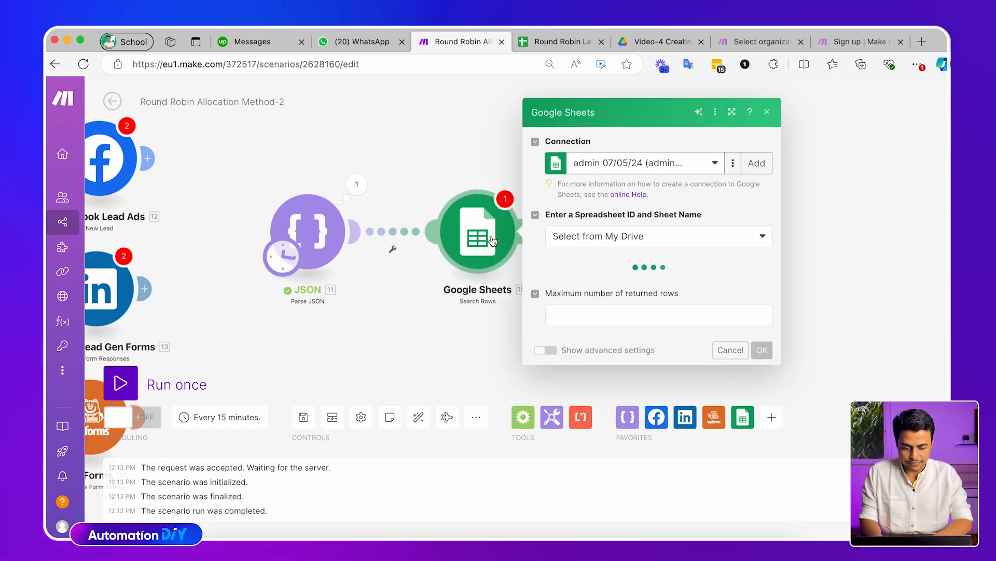
# - Keep the admin connection and choose the Round Robin Leads Allocation - Method-2 spreadsheet from My Drive
pyautogui.click(630, 164)
pyautogui.click(604, 142)
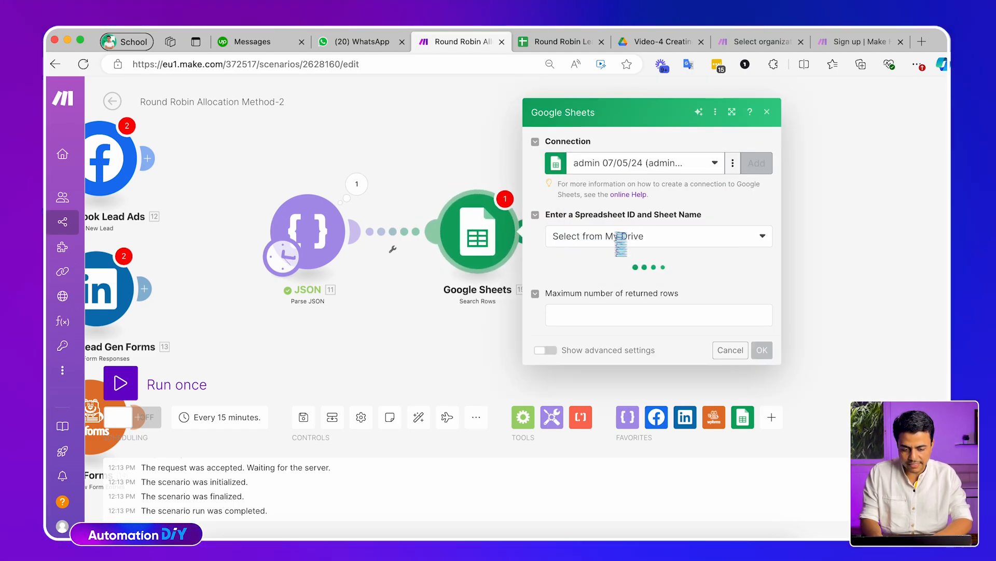
pyautogui.click(613, 229)
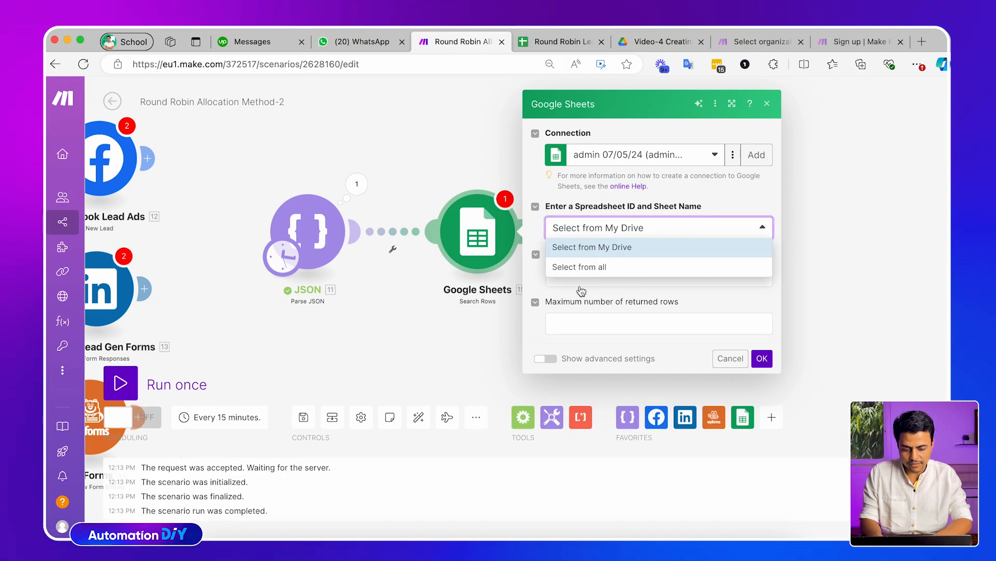
pyautogui.click(578, 247)
pyautogui.click(581, 274)
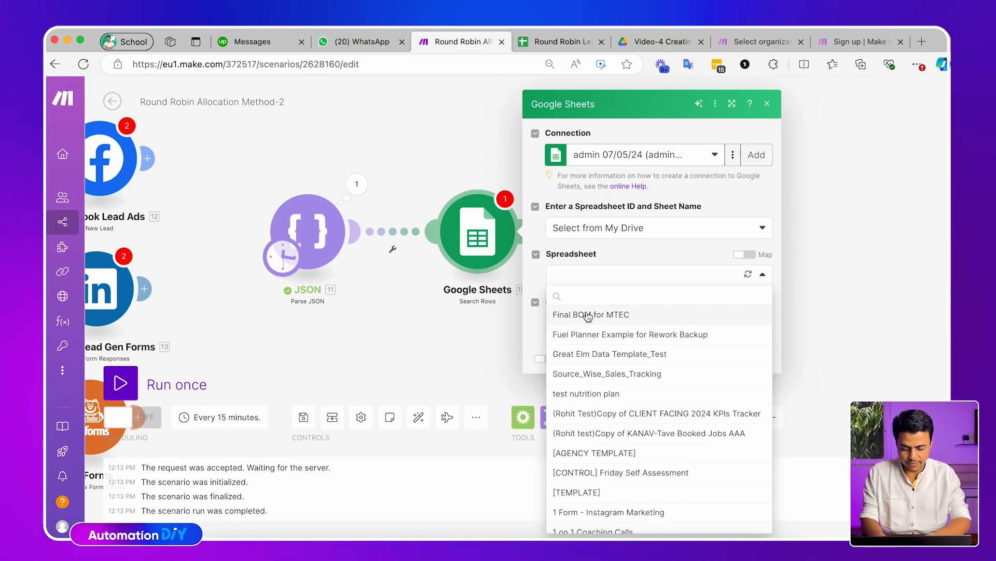
pyautogui.write('roun')
pyautogui.click(617, 336)
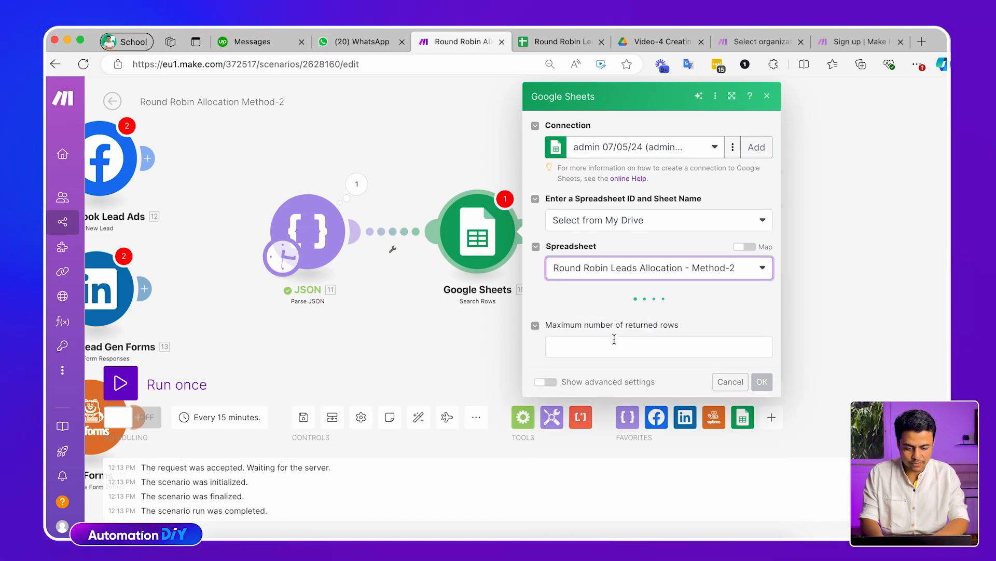
# - Check the title of the open Google spreadsheet and set the module's sheet name to Sales Team Master
pyautogui.click(546, 41)
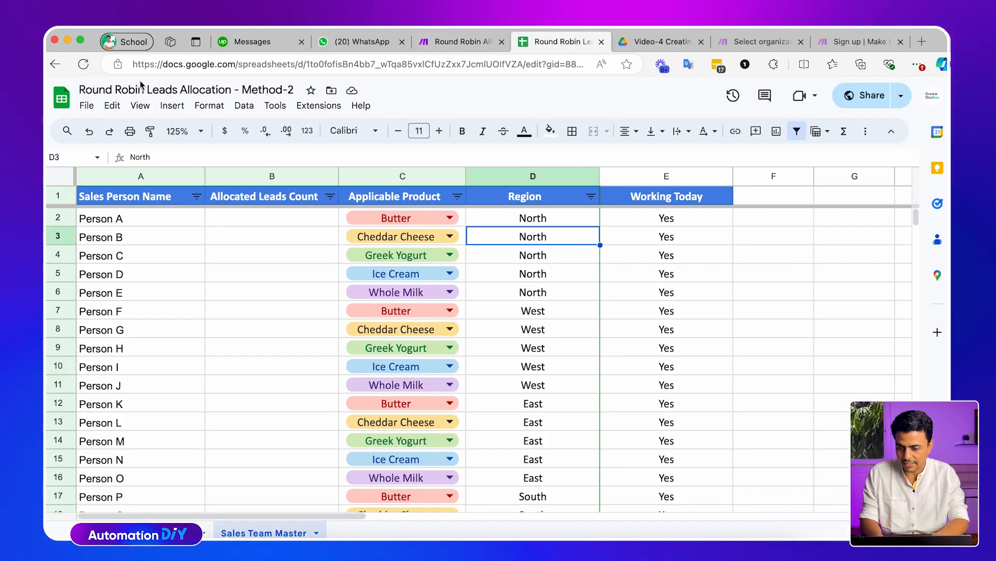
pyautogui.hotkey('ctrl', 'shift', 'Tab')
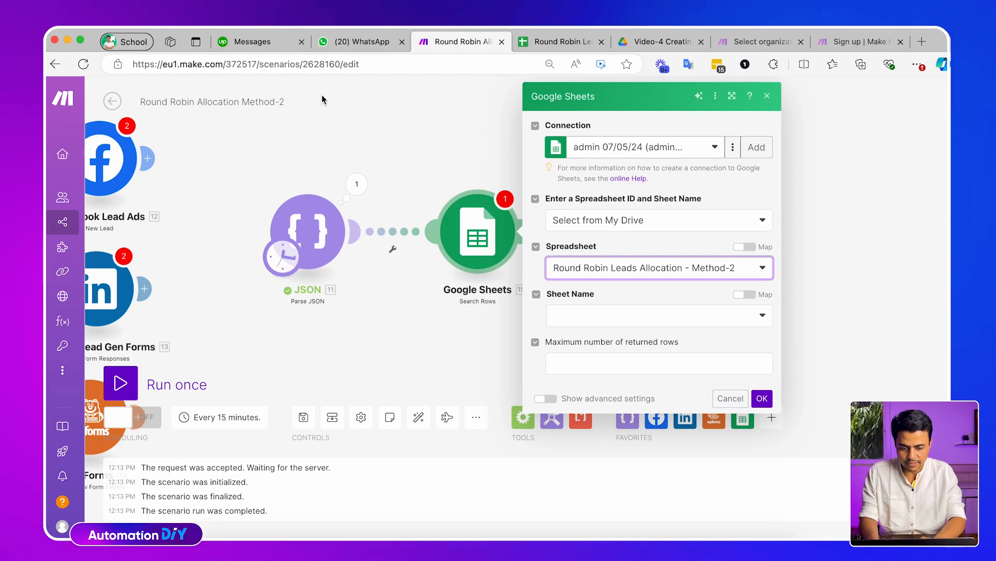
pyautogui.click(603, 318)
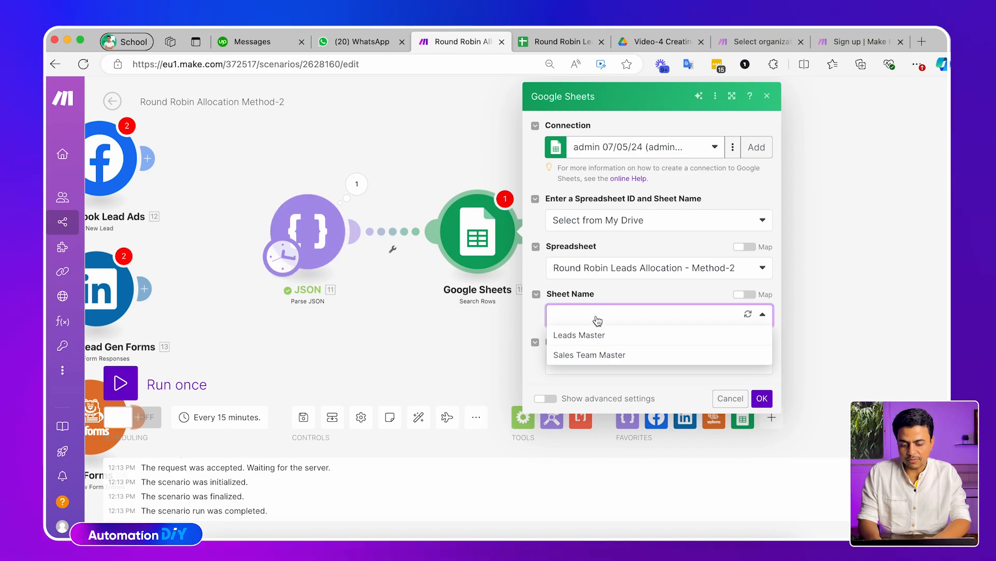
pyautogui.click(584, 354)
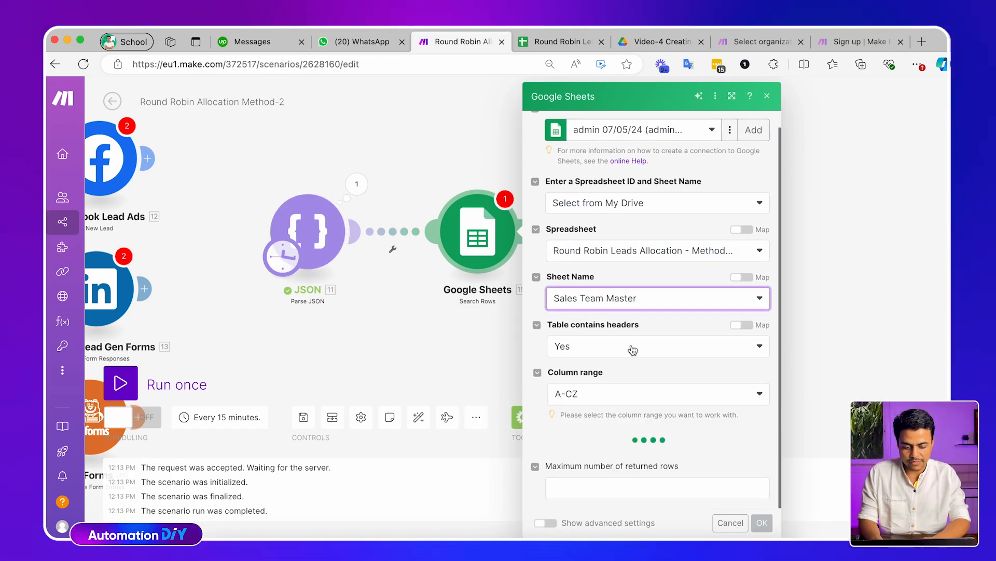
# - Set the first search filter to Region (D) equal to the Region value from the JSON module
pyautogui.scroll(-5, 621, 424)
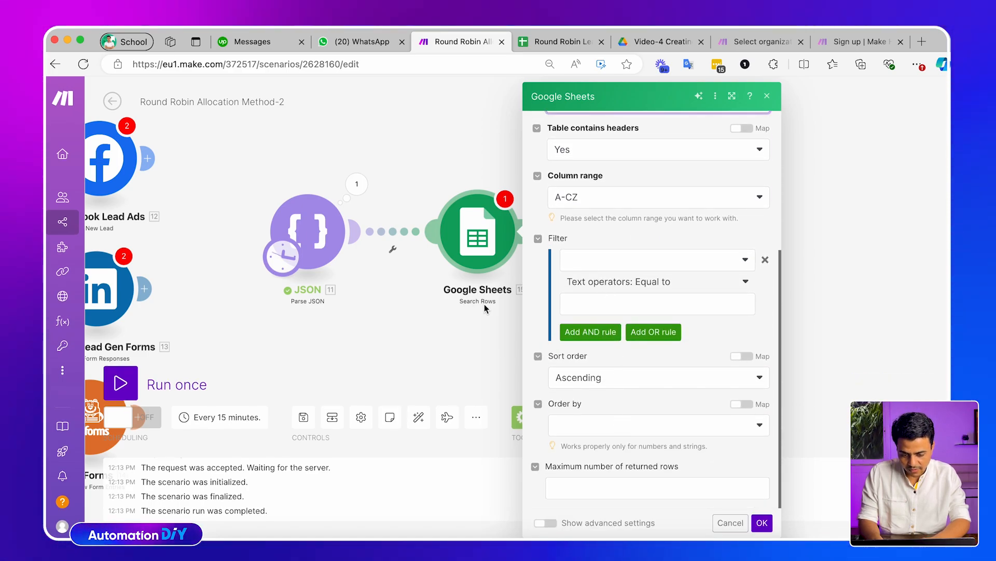
pyautogui.click(639, 259)
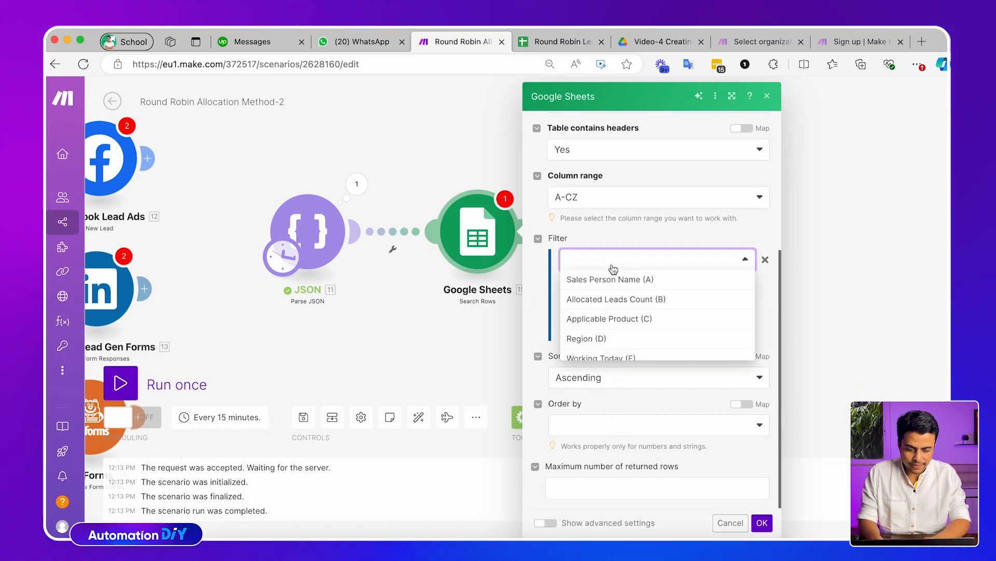
pyautogui.click(605, 339)
pyautogui.click(596, 305)
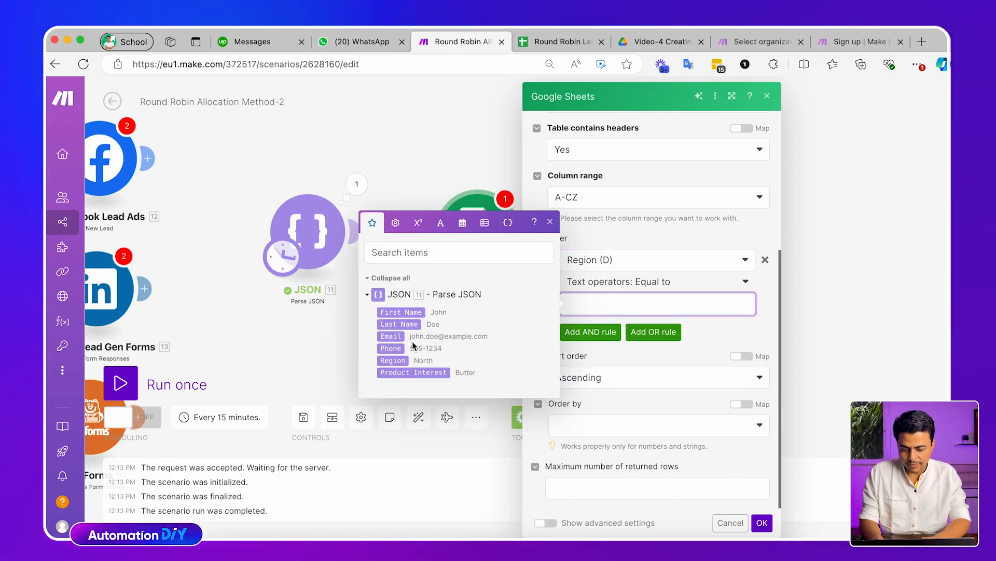
pyautogui.click(392, 360)
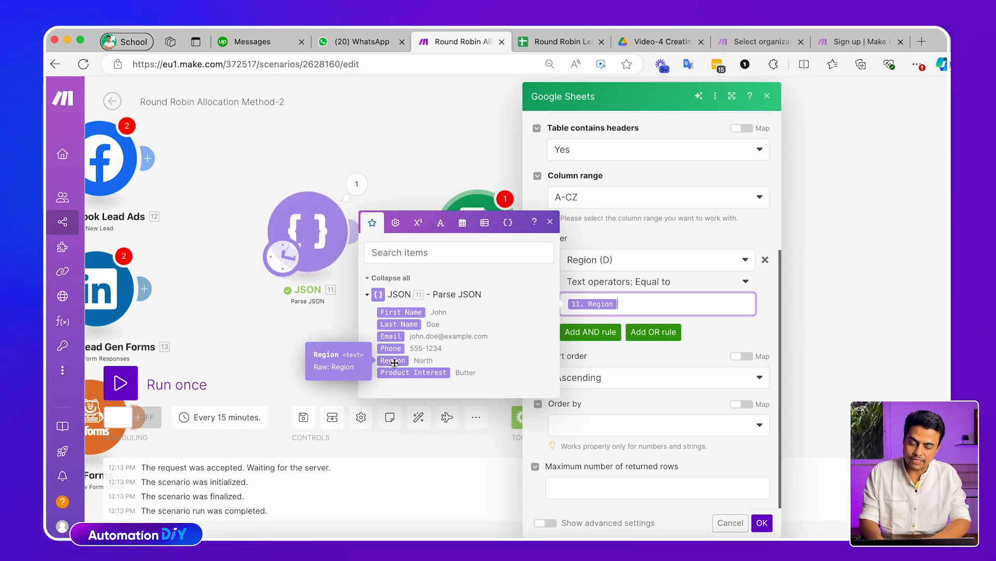
# - Add an AND filter rule requiring Applicable Product (C) to equal the Product Interest value from the JSON module
pyautogui.click(589, 334)
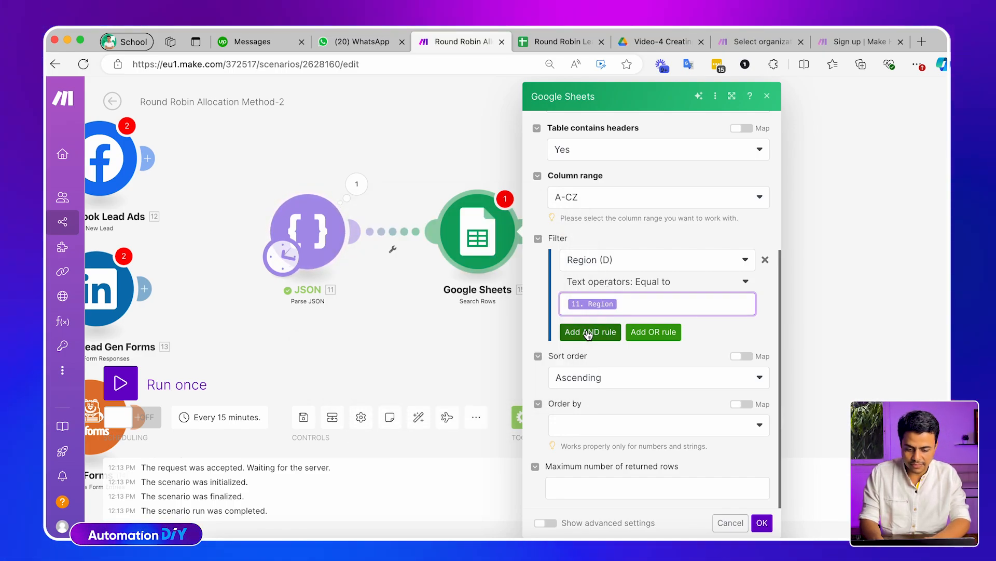
pyautogui.click(585, 353)
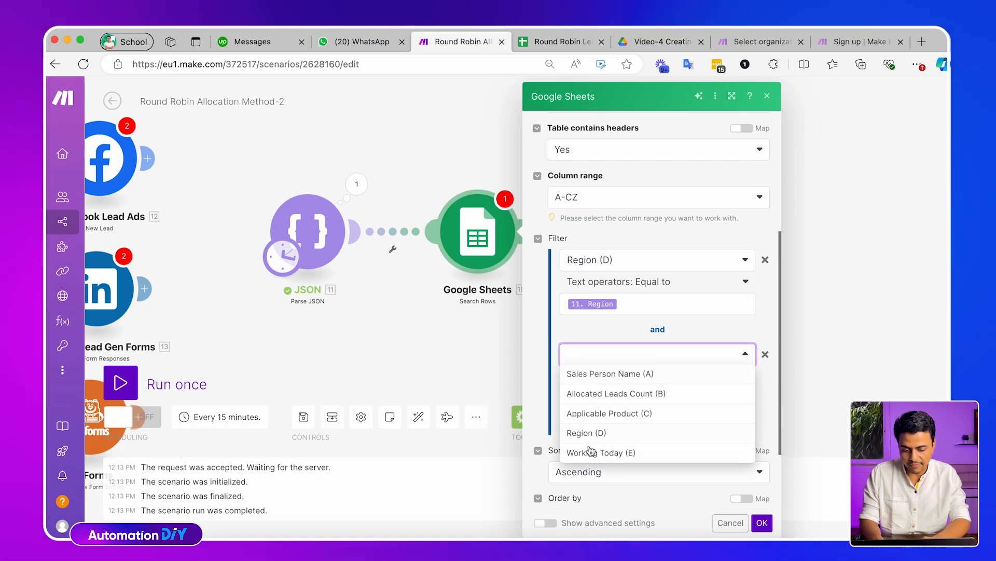
pyautogui.click(590, 415)
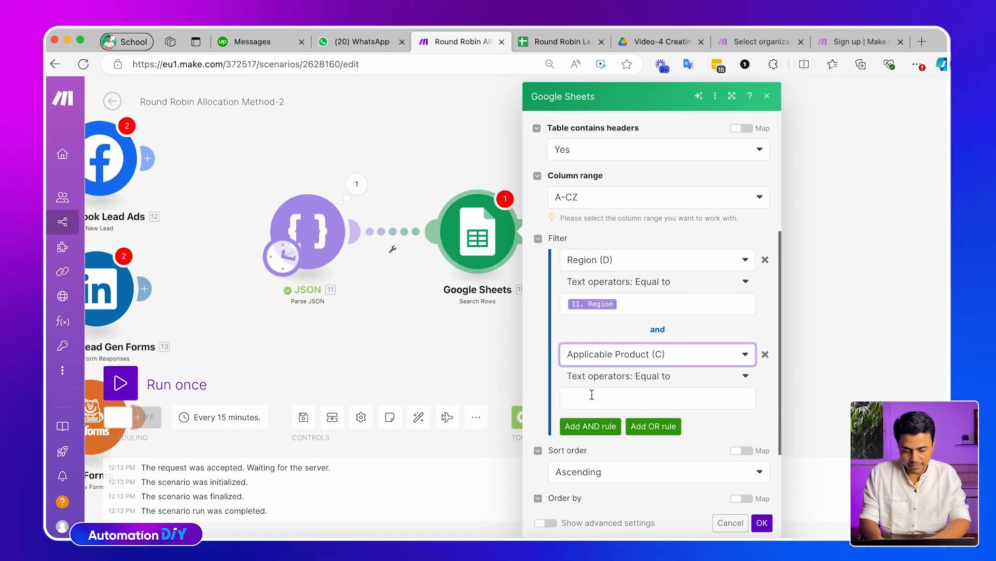
pyautogui.click(622, 398)
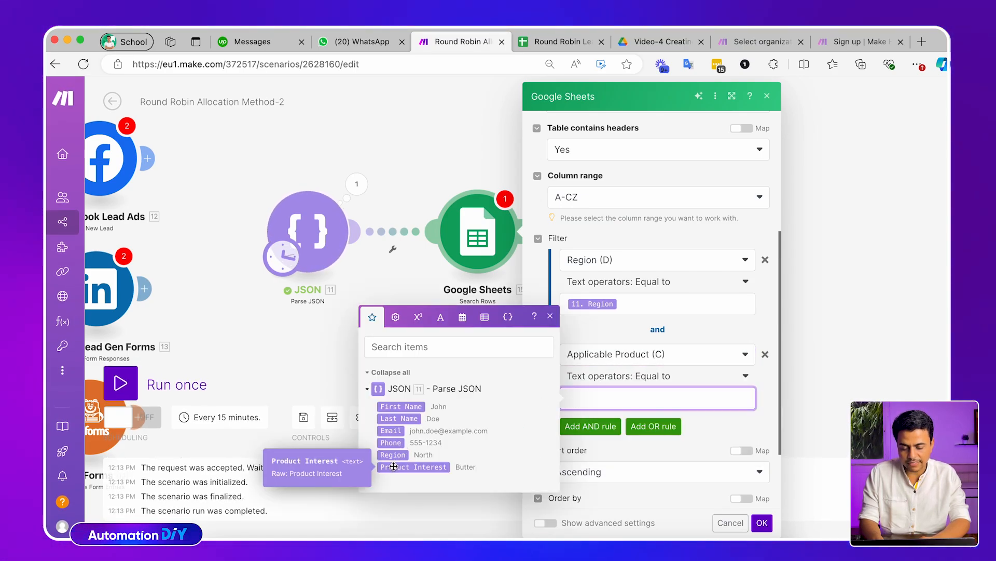
pyautogui.click(393, 467)
pyautogui.click(721, 435)
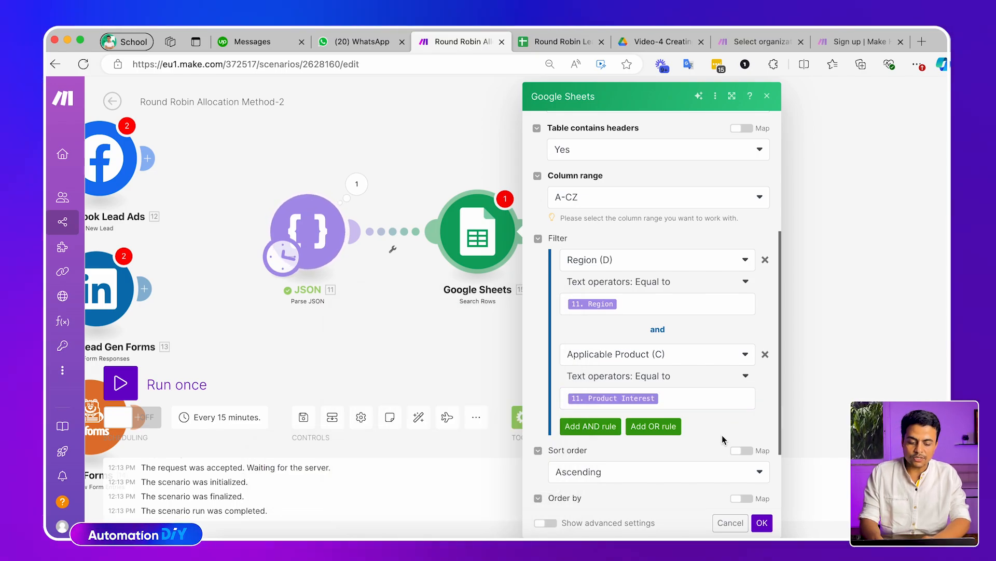
# - Check the product and region entries in the Google spreadsheet, then examine the text operators available for the product filter in Make
pyautogui.click(559, 43)
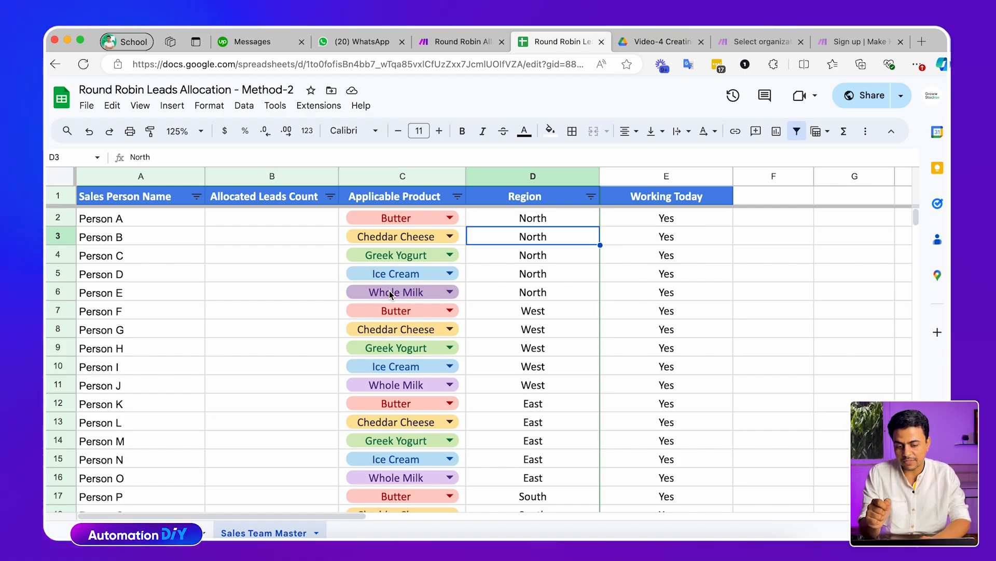
pyautogui.click(470, 47)
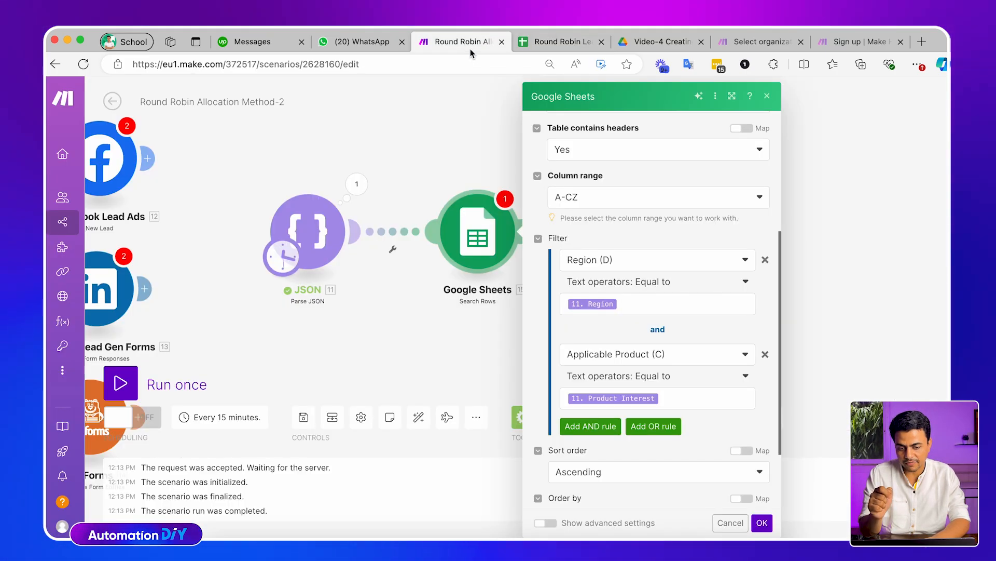
pyautogui.click(659, 380)
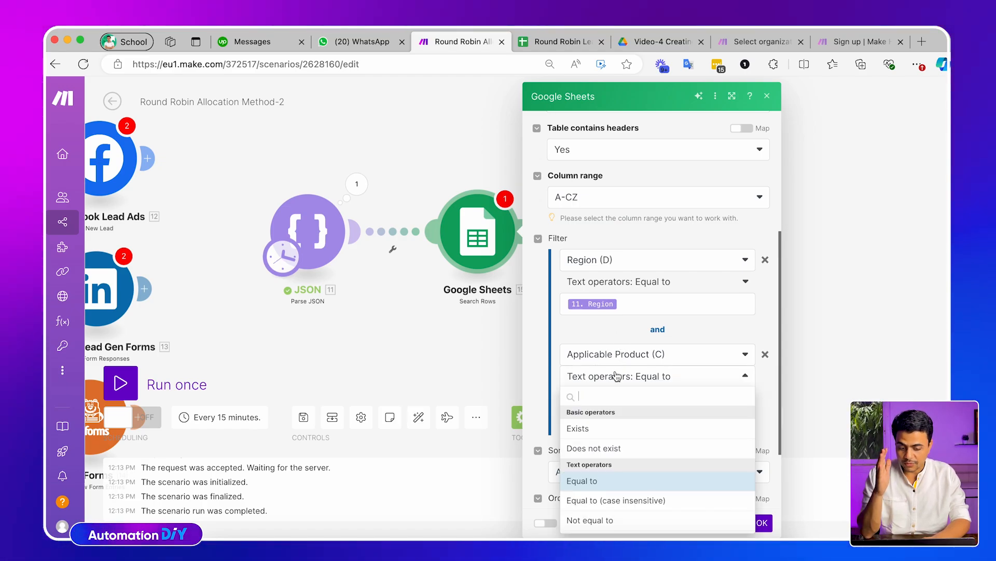
pyautogui.scroll(-1, 610, 461)
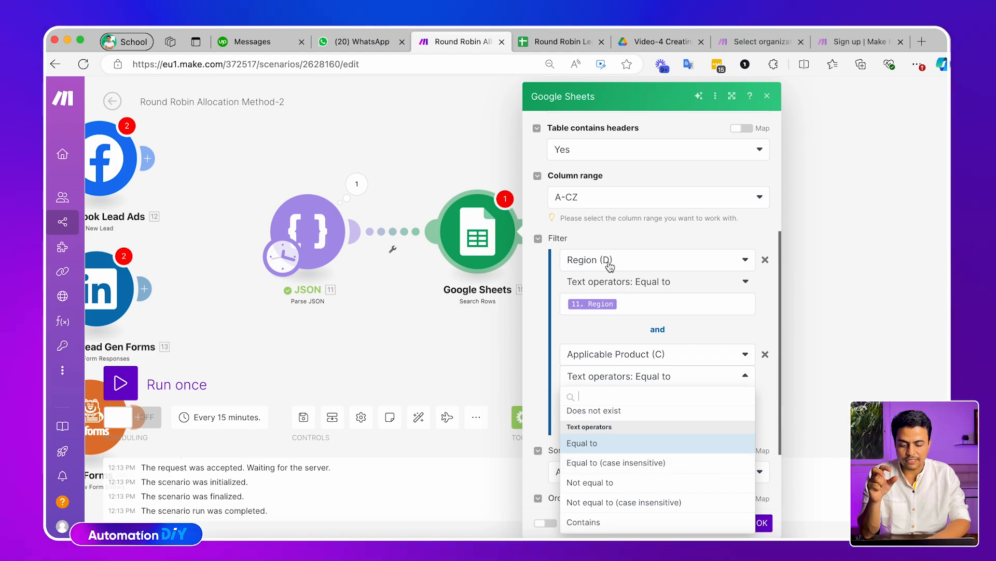
pyautogui.click(640, 306)
pyautogui.write('You')
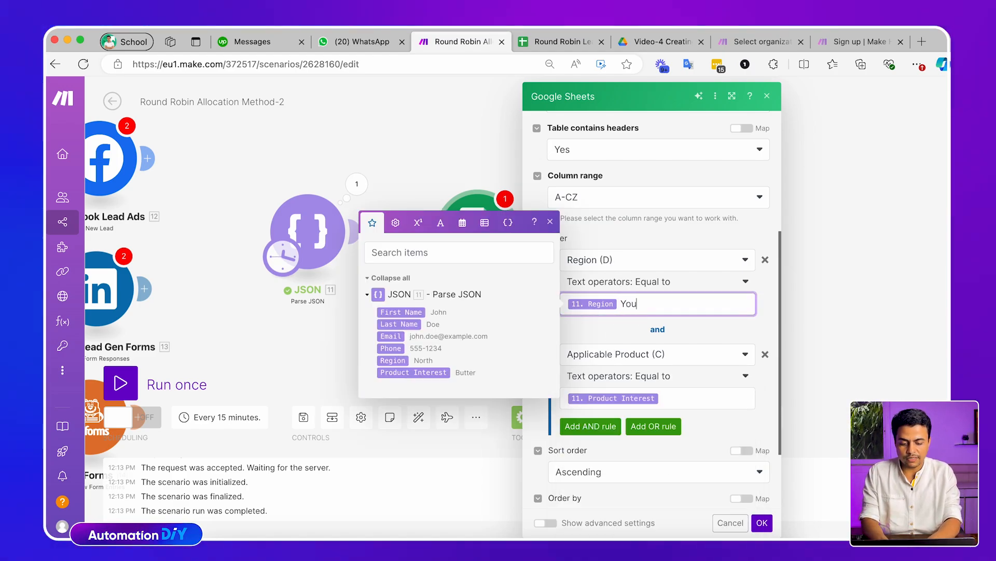
pyautogui.write('grt')
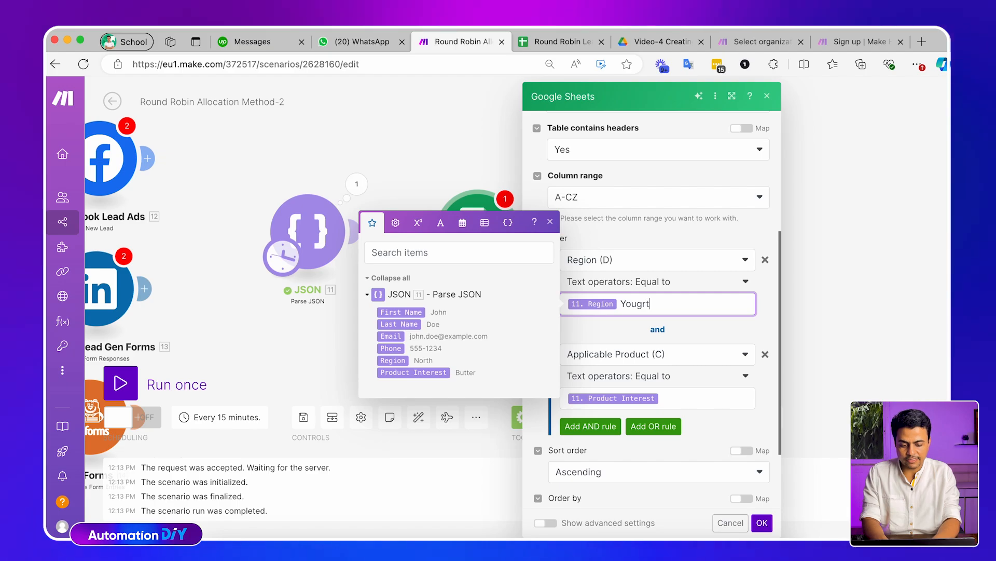
pyautogui.write(' yourgt')
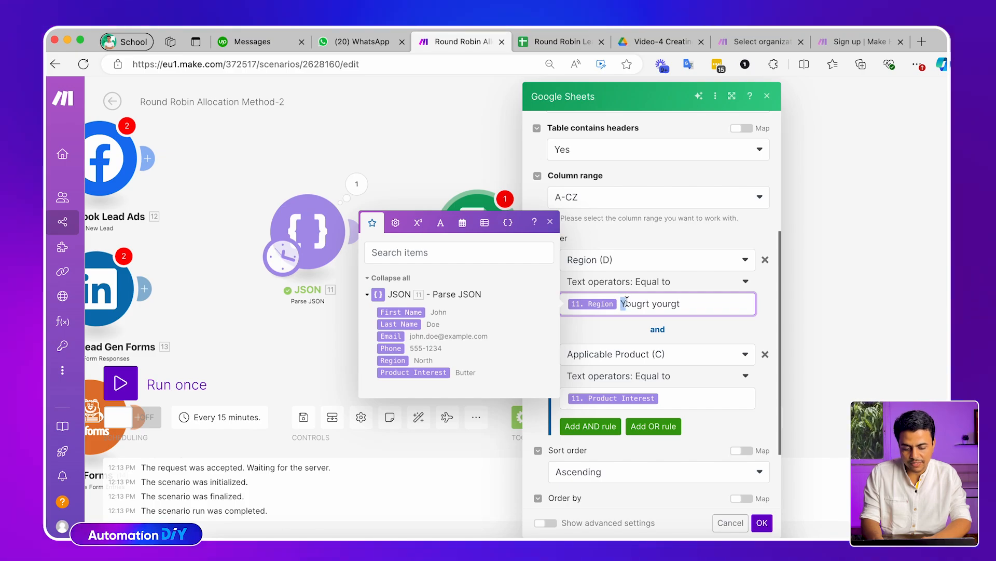
pyautogui.moveTo(694, 301); pyautogui.dragTo(696, 303)
pyautogui.press('BackSpace')
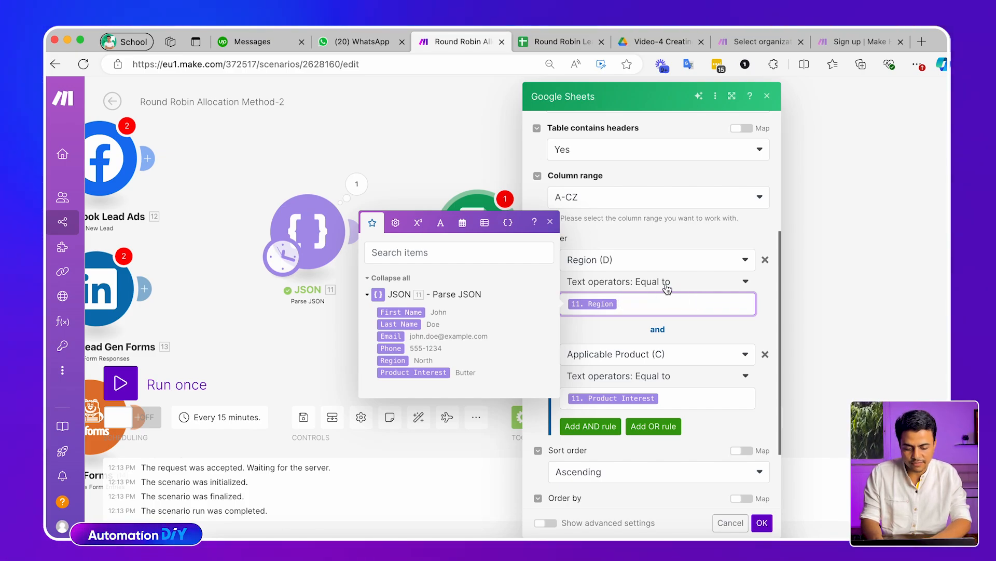
# - Set the operator of both the Region and Applicable Product filters to Equal to (case insensitive) and save the module
pyautogui.click(649, 281)
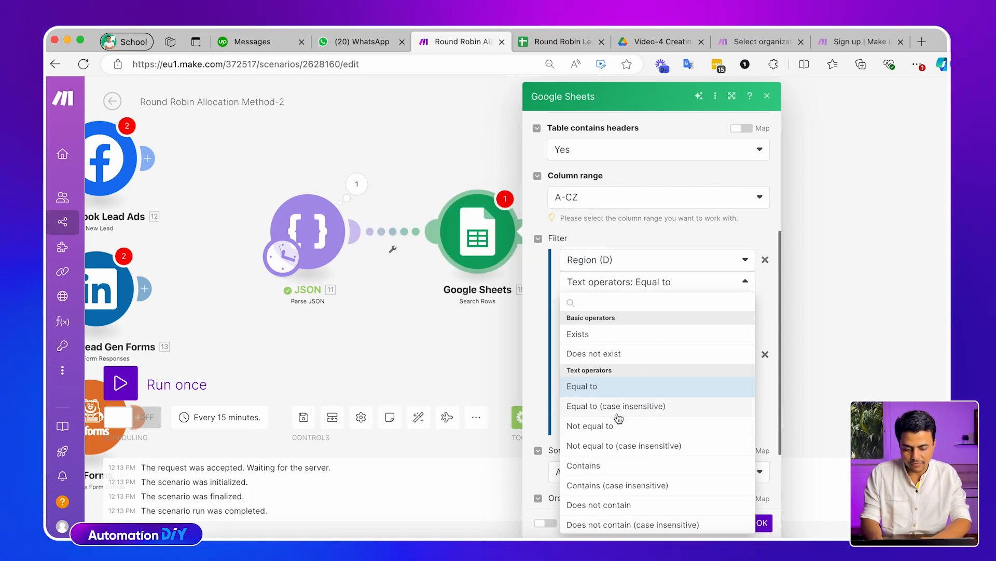
pyautogui.click(617, 408)
pyautogui.click(648, 376)
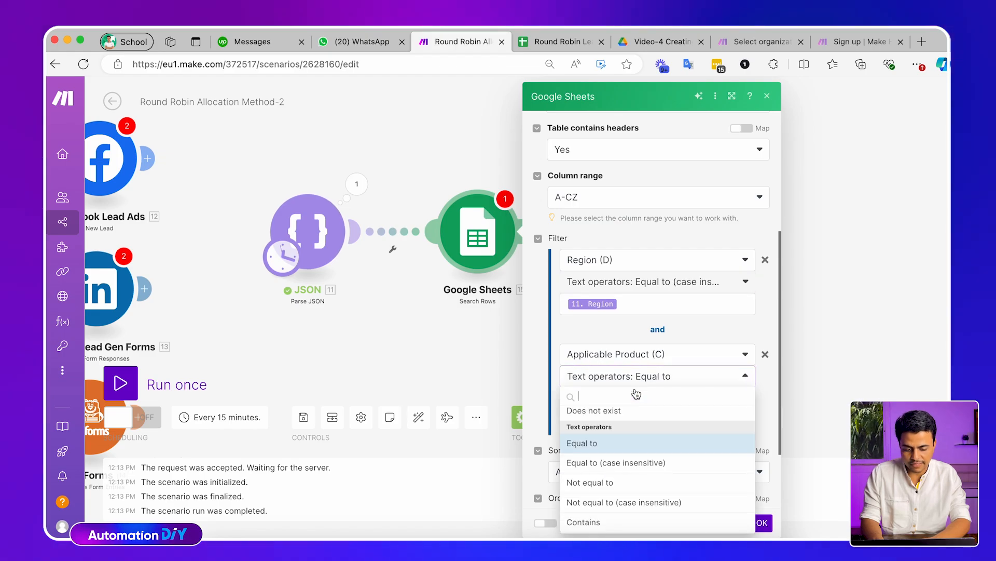
pyautogui.click(636, 463)
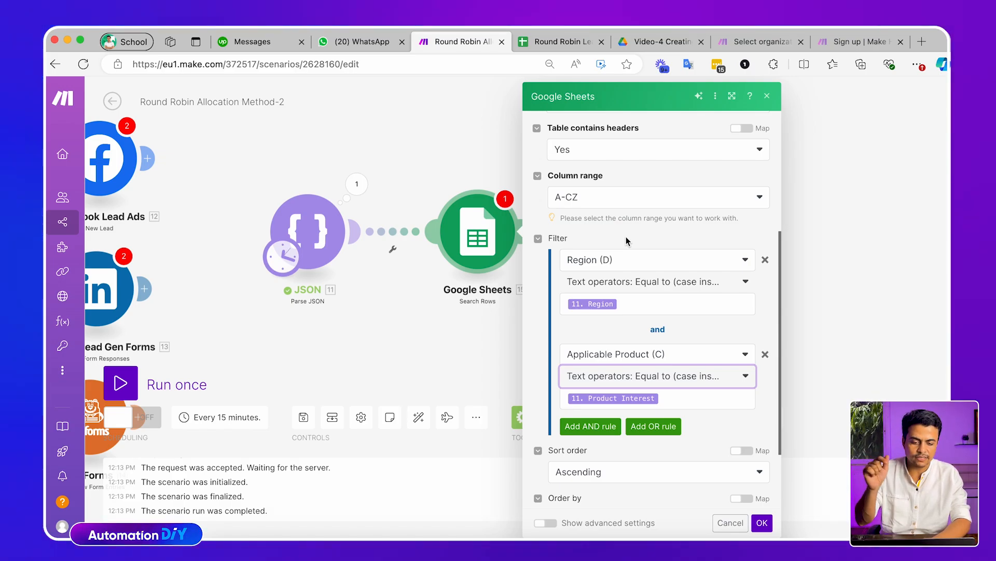
pyautogui.scroll(4, 716, 432)
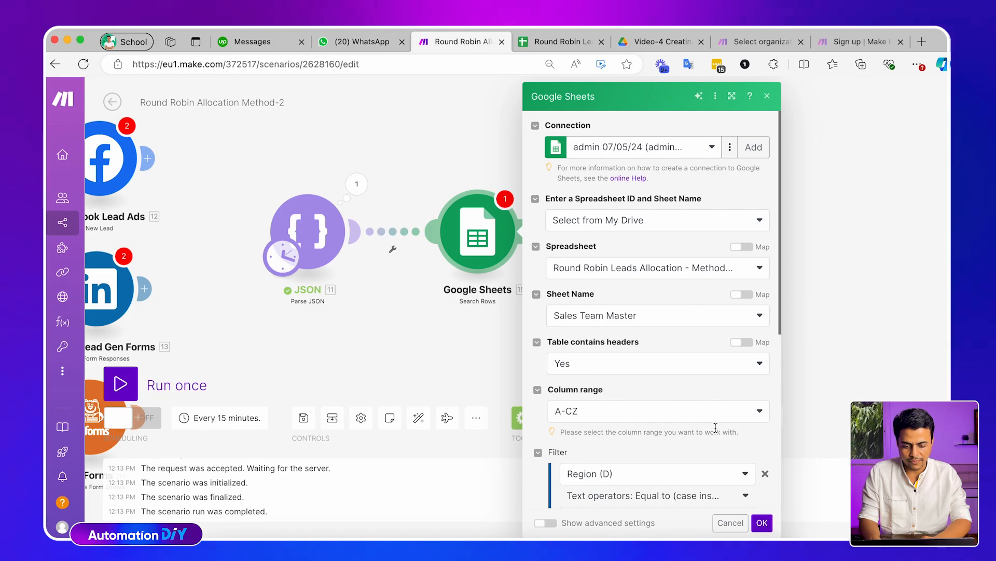
pyautogui.scroll(-6, 716, 431)
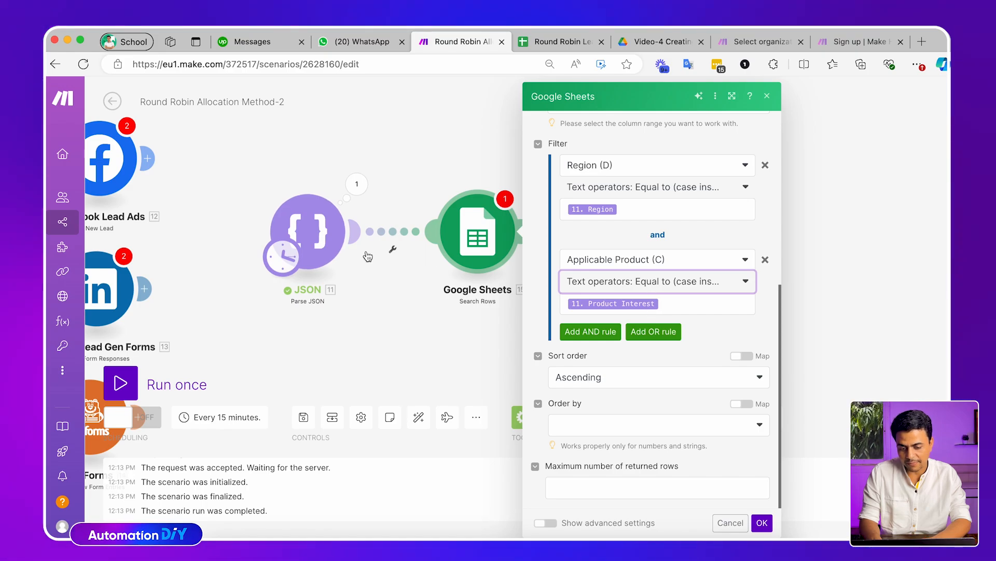
pyautogui.click(762, 522)
# - Run only the Search Rows module with Region North and Product Interest Butter as test values
pyautogui.rightClick(471, 221)
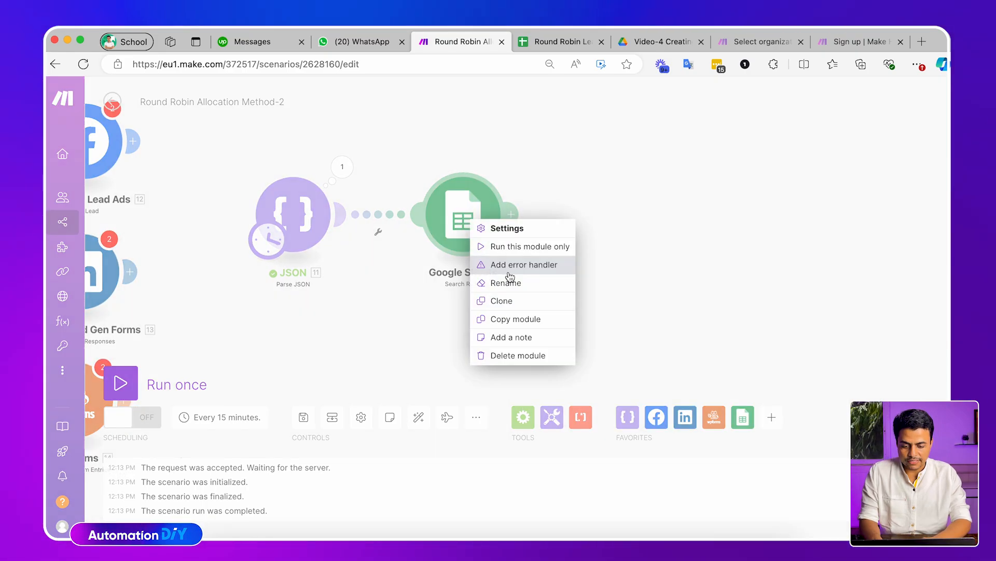
pyautogui.click(506, 247)
pyautogui.click(581, 309)
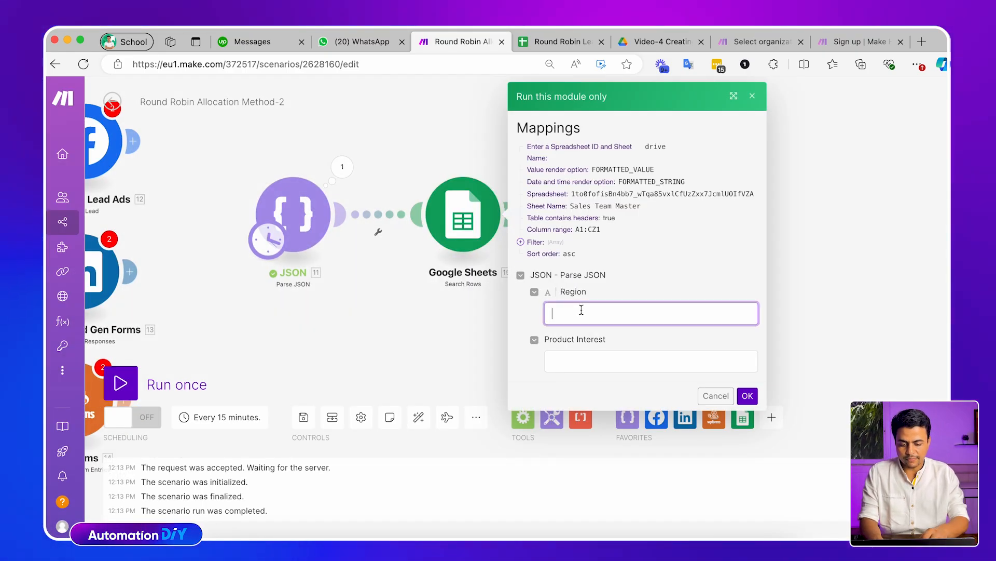
pyautogui.write('North')
pyautogui.press('Tab')
pyautogui.write('Butter')
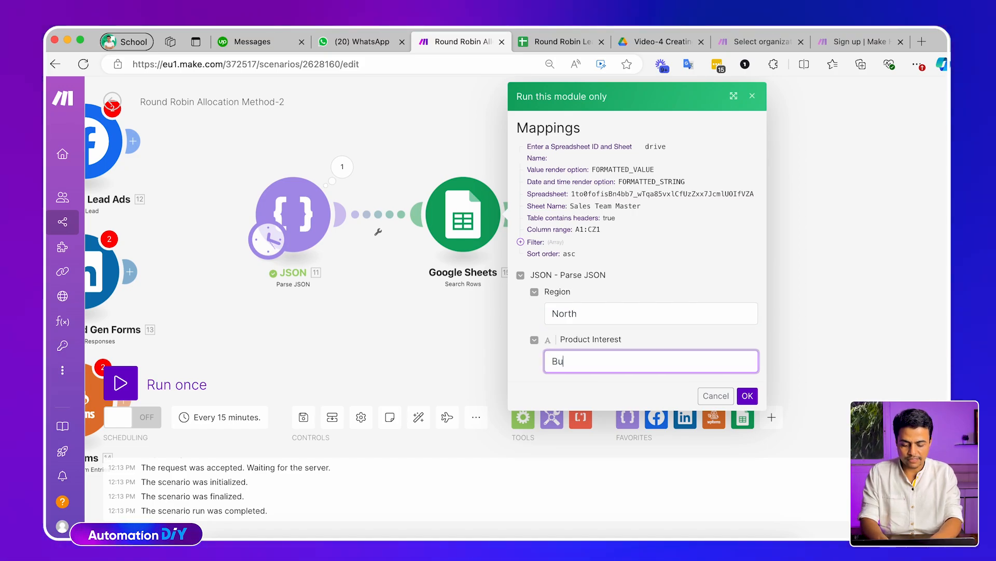
pyautogui.click(747, 395)
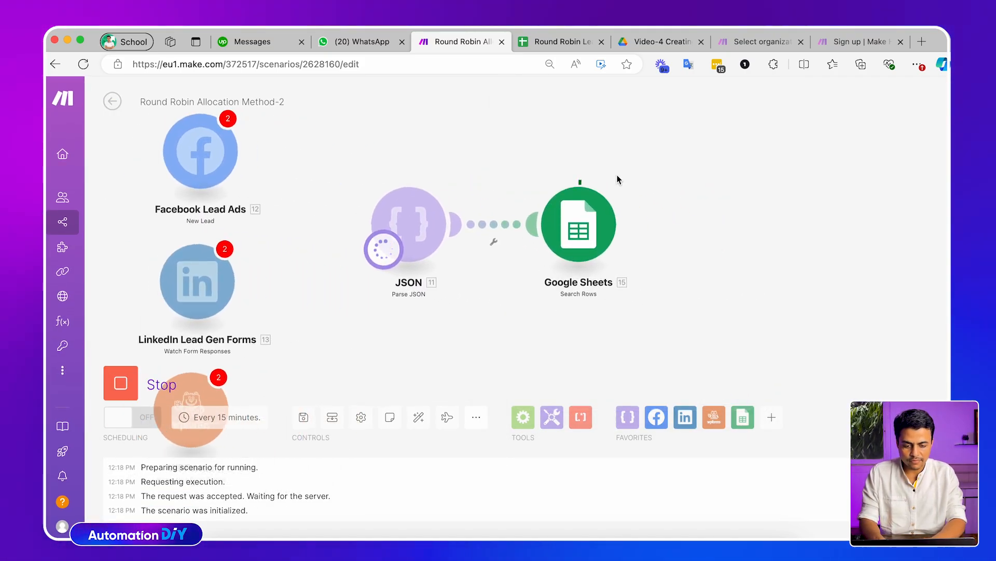
# - Inspect the salesperson, product and region in the Search Rows output bundle, then close the results
pyautogui.click(619, 179)
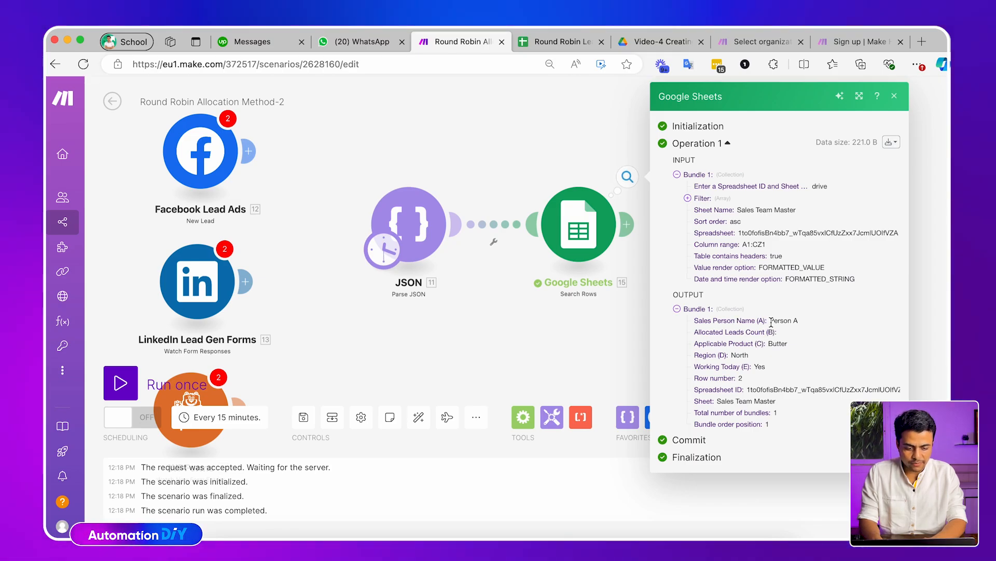
pyautogui.moveTo(770, 320); pyautogui.dragTo(799, 321)
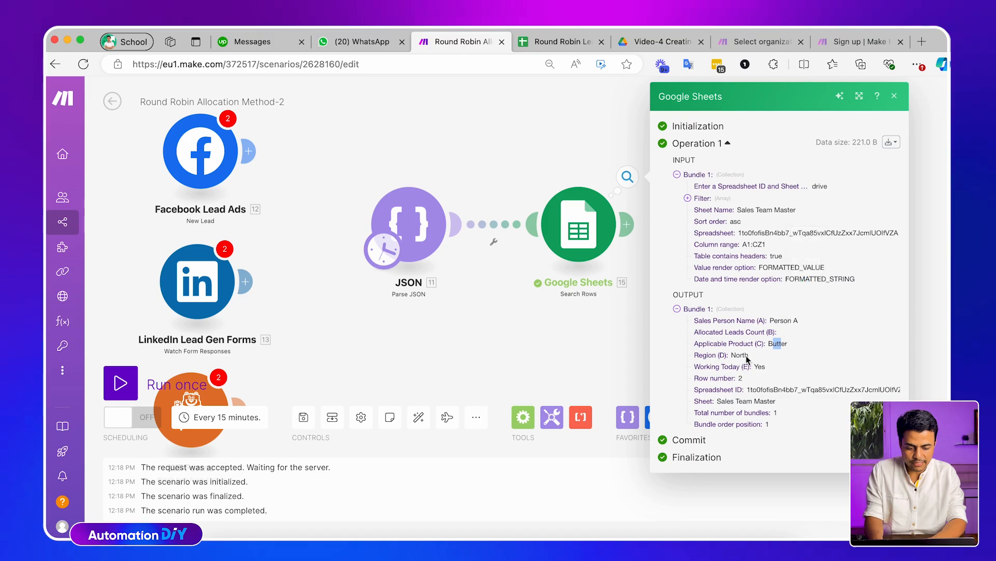
pyautogui.click(550, 312)
pyautogui.moveTo(550, 312); pyautogui.dragTo(434, 317)
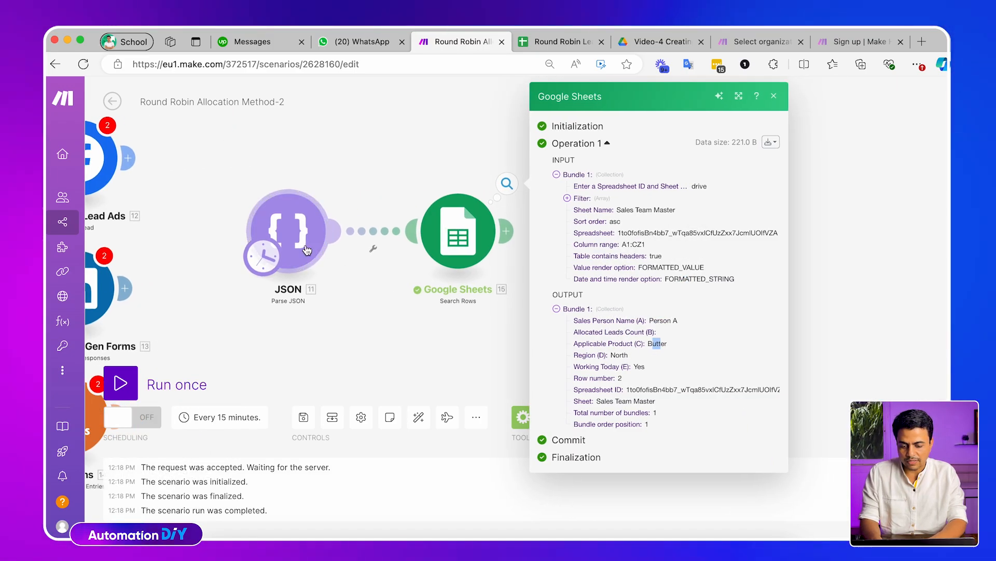
pyautogui.click(471, 321)
# - Add a Google Sheets Add a Row module after the Search Rows module
pyautogui.moveTo(531, 259); pyautogui.dragTo(475, 260)
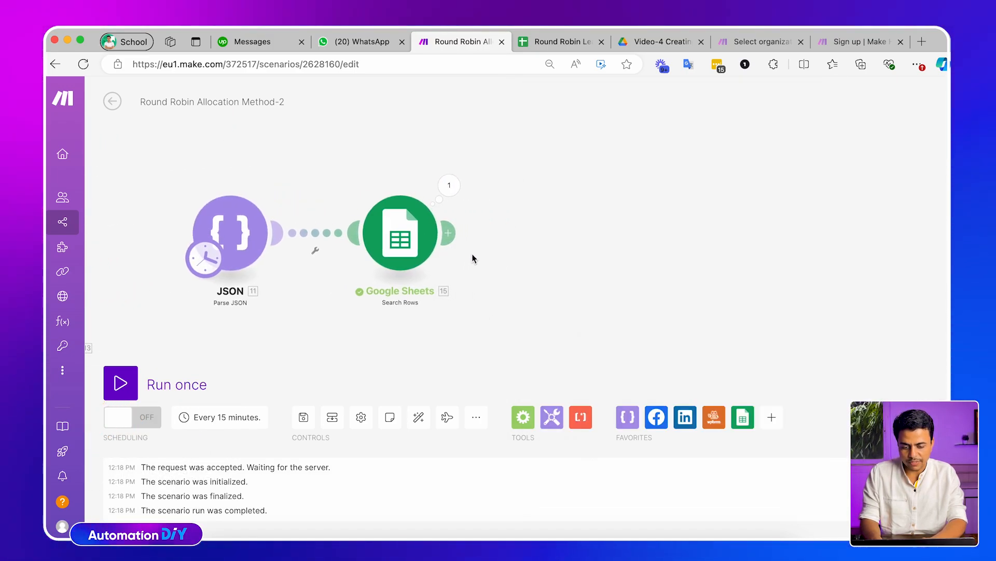
pyautogui.click(449, 235)
pyautogui.click(669, 229)
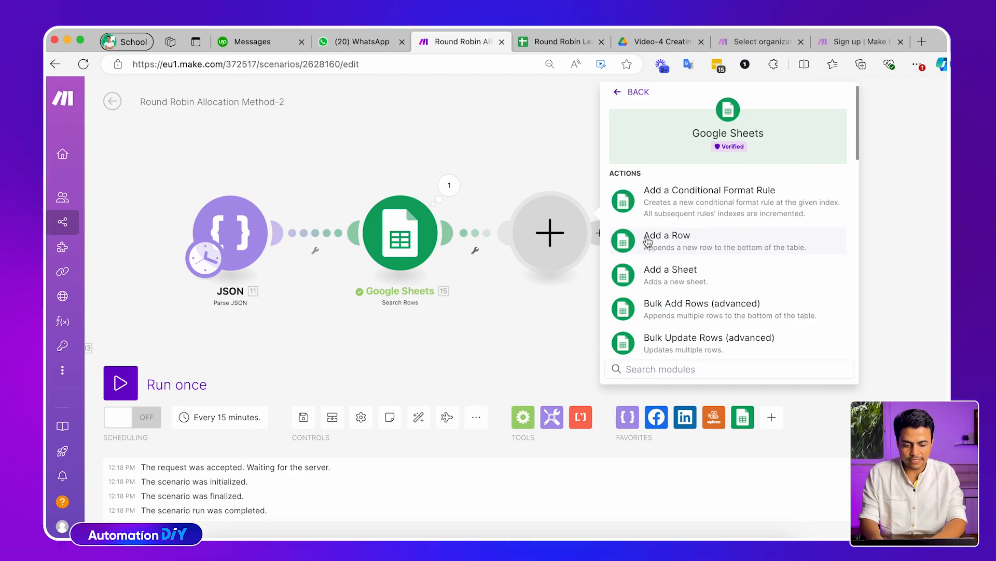
pyautogui.click(670, 235)
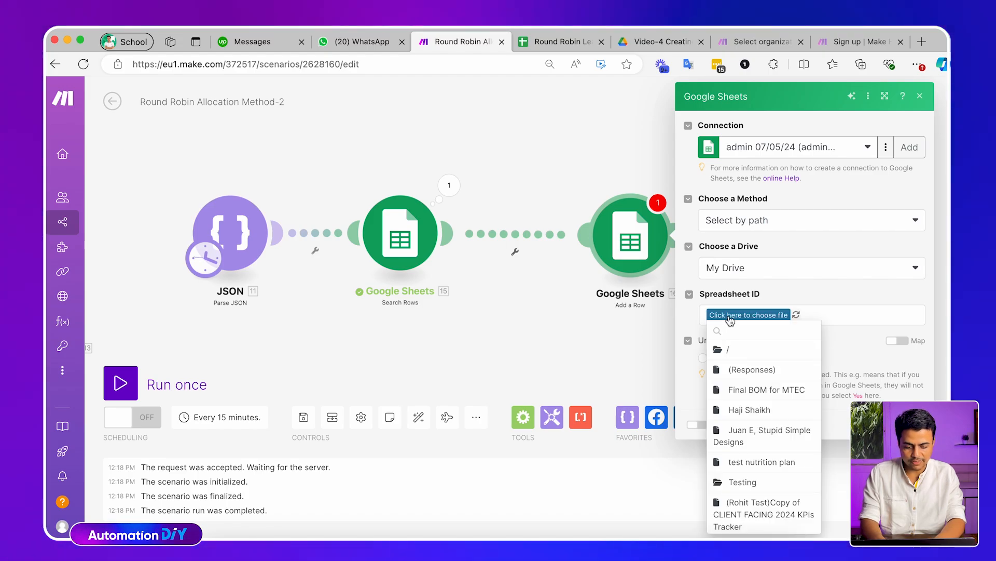
# - Choose the Round Robin Leads Allocation - Method-2 spreadsheet and its Leads Master sheet for the new row
pyautogui.write('roun')
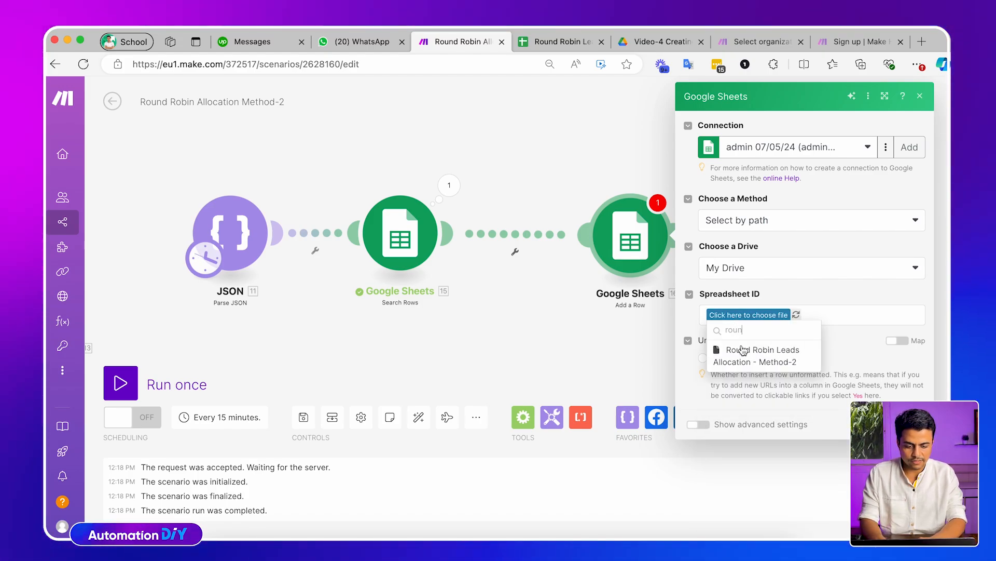
pyautogui.click(744, 351)
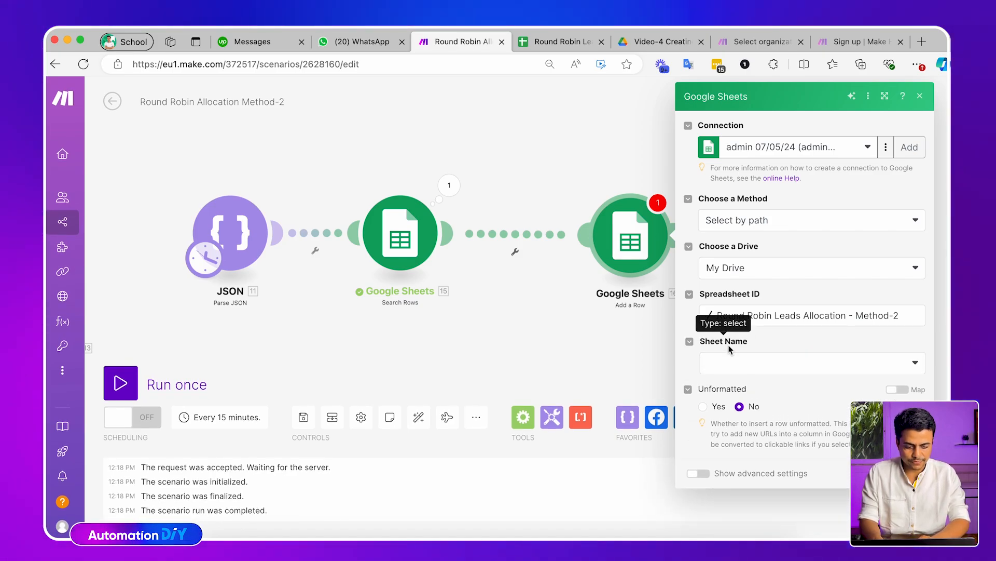
pyautogui.click(734, 364)
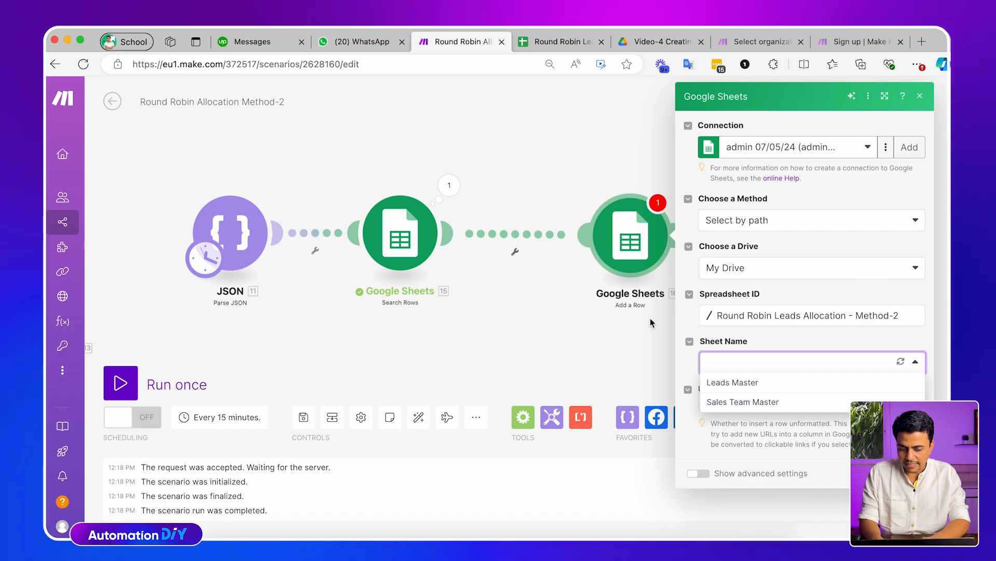
pyautogui.click(736, 392)
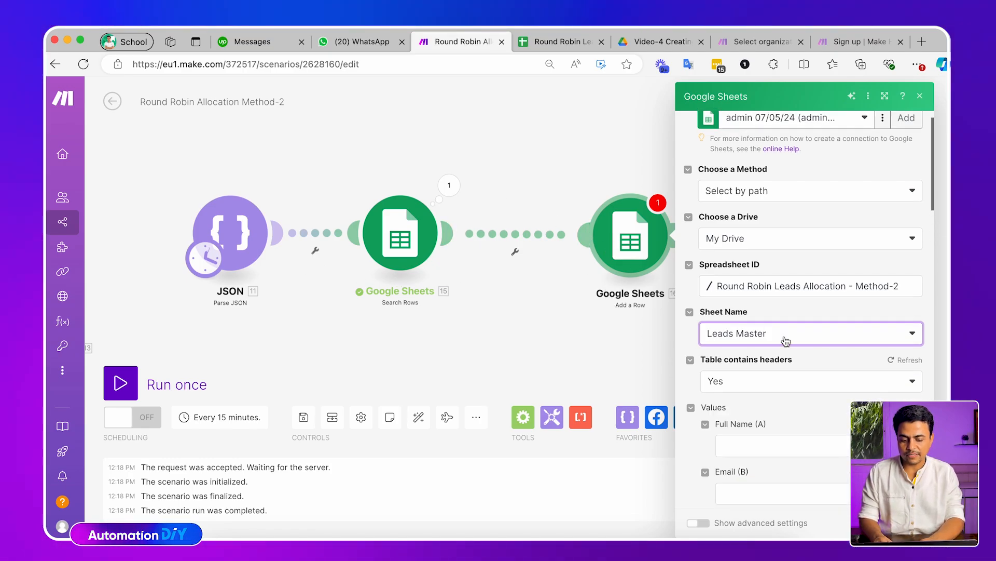
pyautogui.scroll(-5, 804, 355)
pyautogui.click(744, 309)
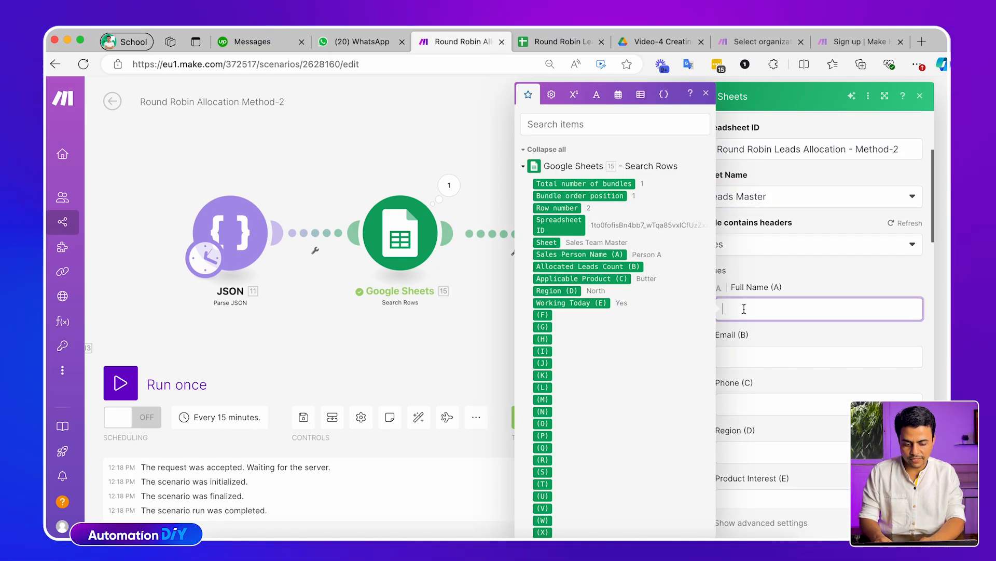
pyautogui.scroll(-20, 582, 338)
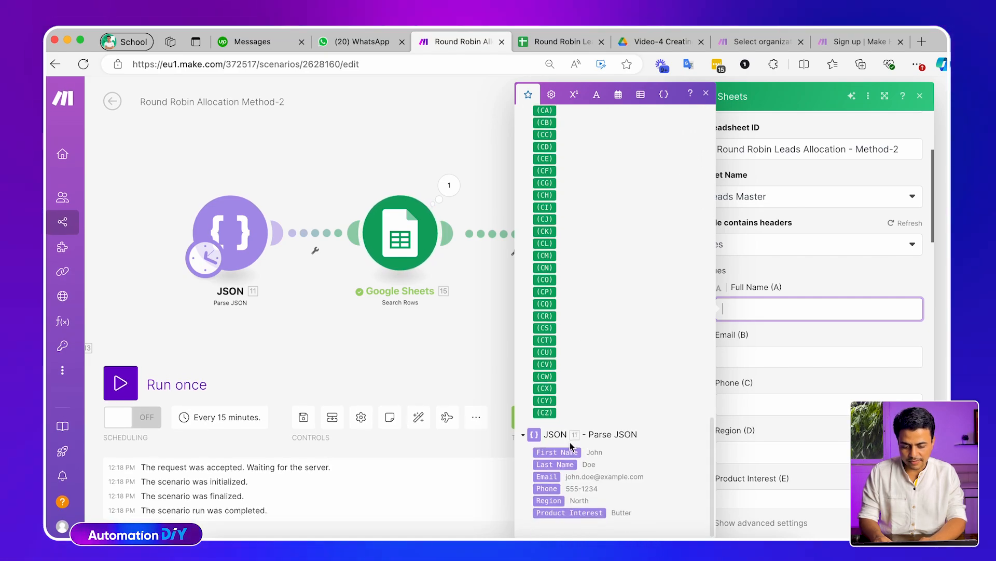
pyautogui.click(555, 452)
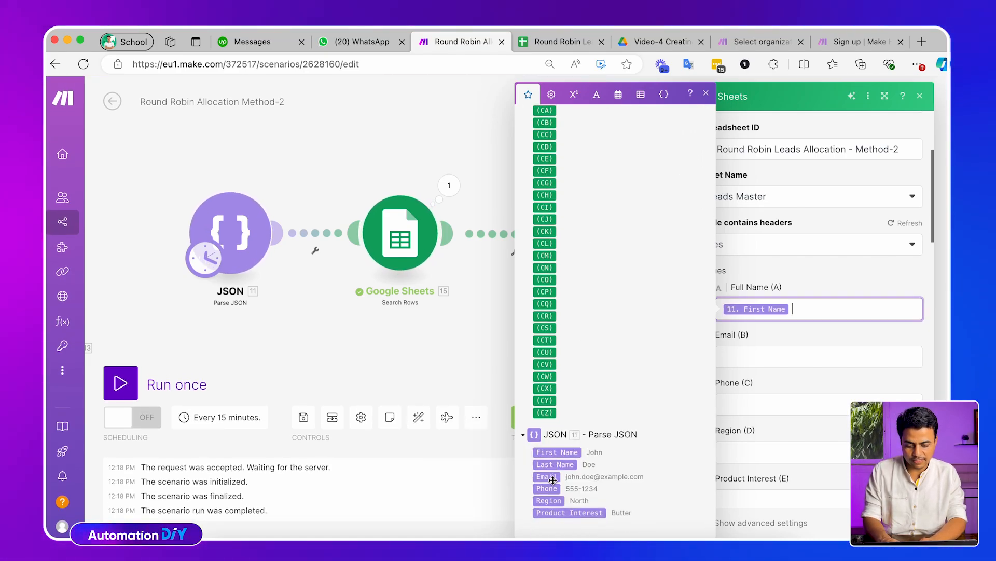
pyautogui.click(763, 362)
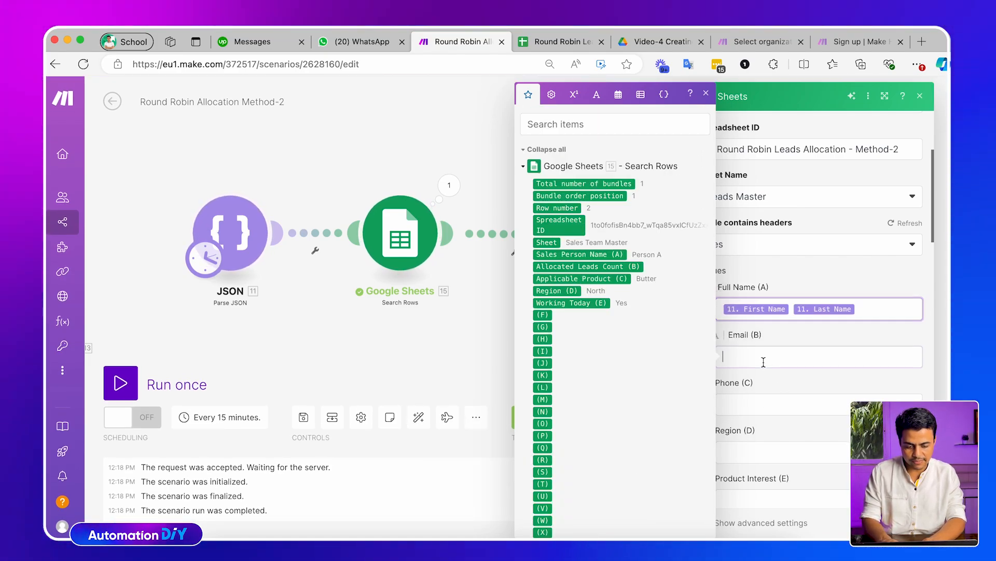
pyautogui.scroll(-20, 653, 346)
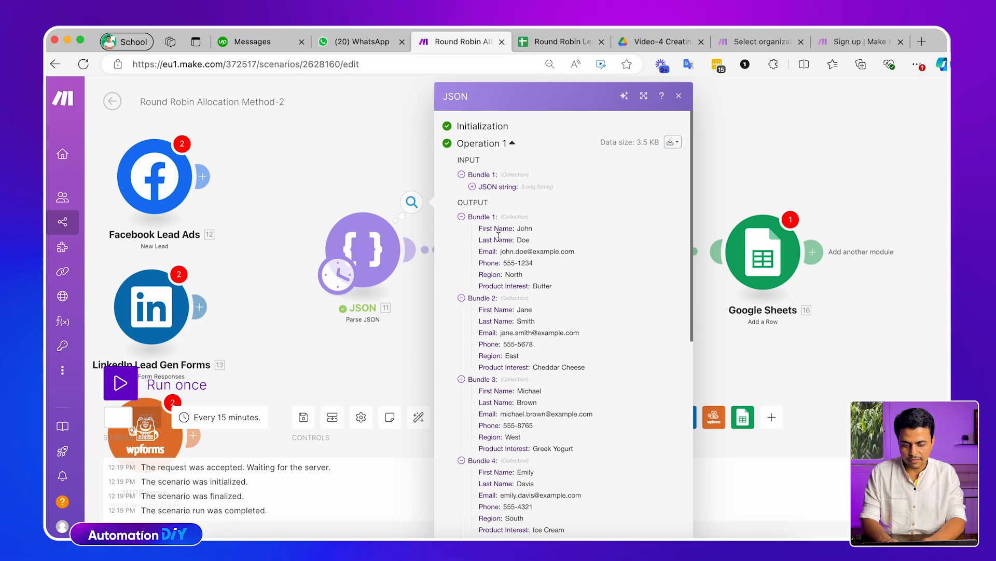
# - Switch to the Round Robin Leads Allocation - Method-2 spreadsheet and insert an empty column before Email in the Leads Master sheet
pyautogui.click(555, 41)
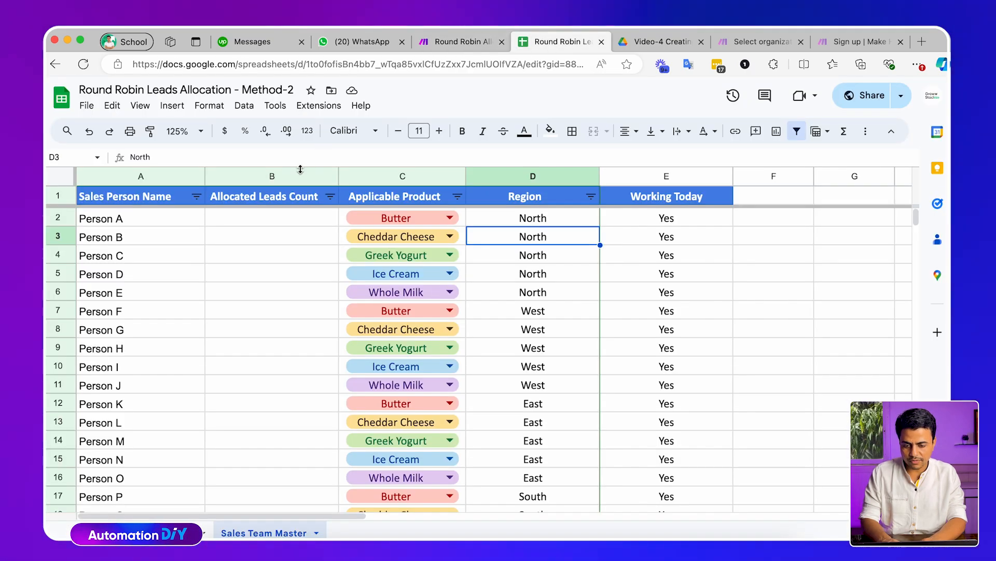
pyautogui.click(176, 533)
pyautogui.click(270, 160)
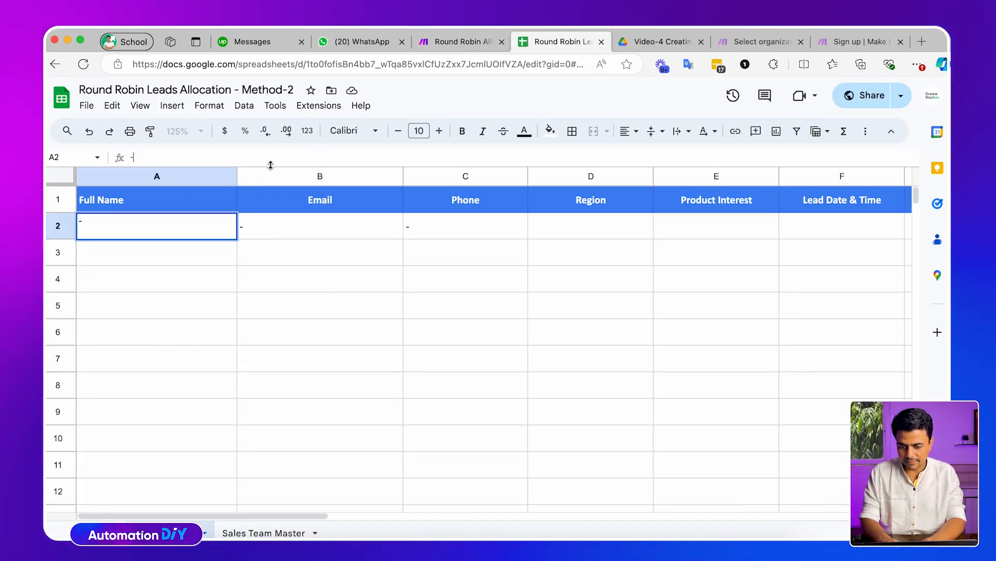
pyautogui.click(266, 178)
pyautogui.rightClick(285, 177)
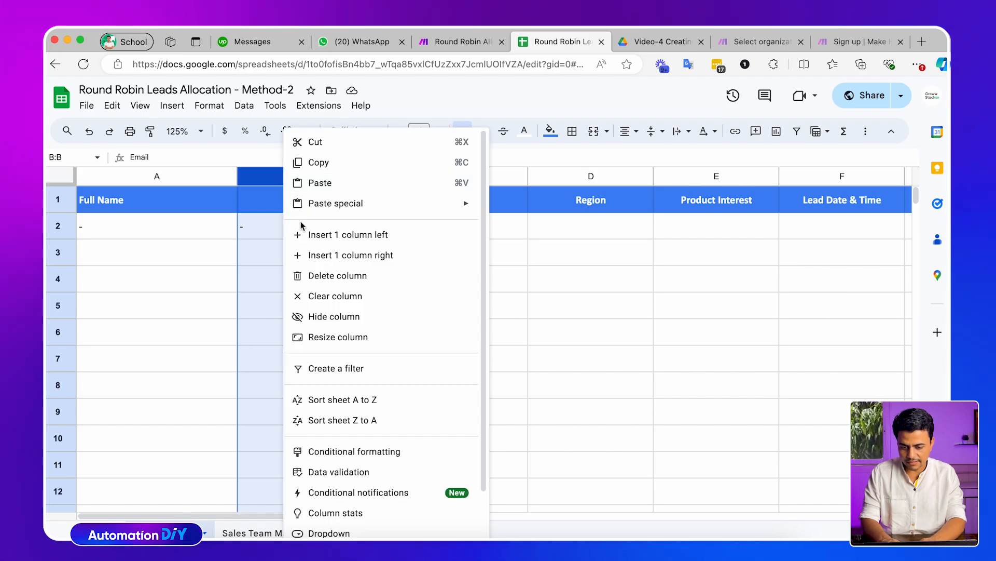
pyautogui.click(306, 232)
# - Rename the Full Name header in A1 to First Name and enter Last Name as the header in B1
pyautogui.click(191, 202)
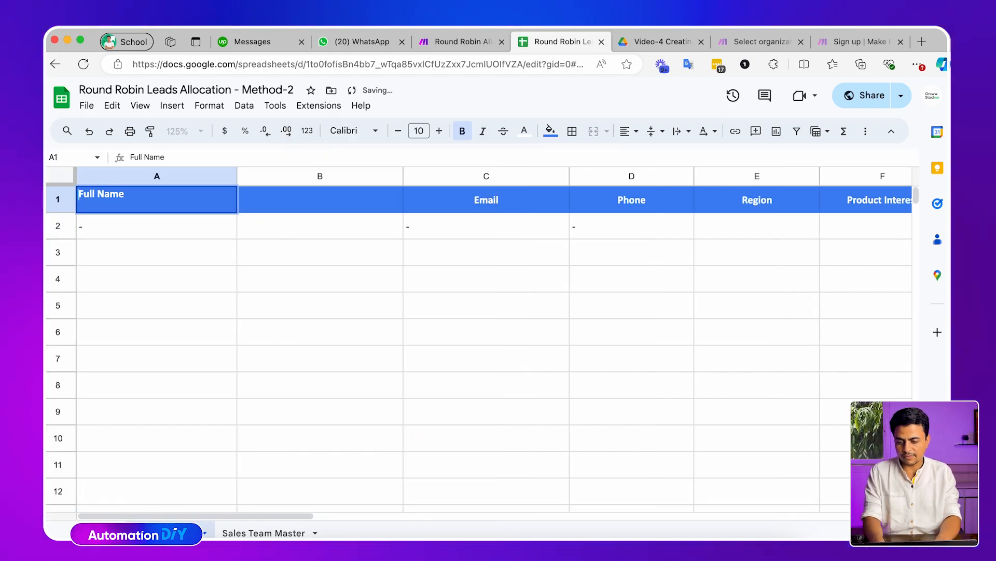
pyautogui.write('First')
pyautogui.press('Return')
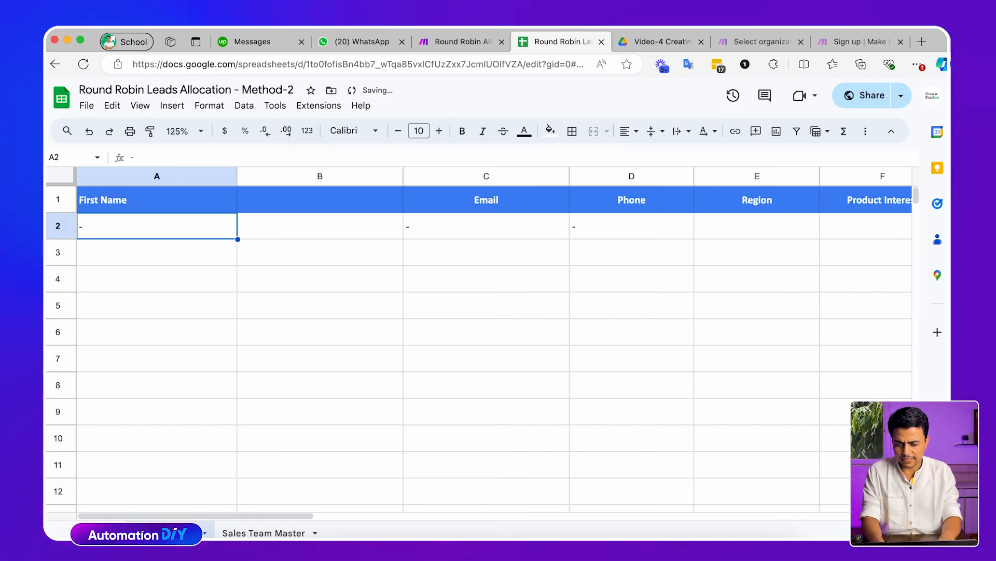
pyautogui.press('Right')
pyautogui.write('First Name')
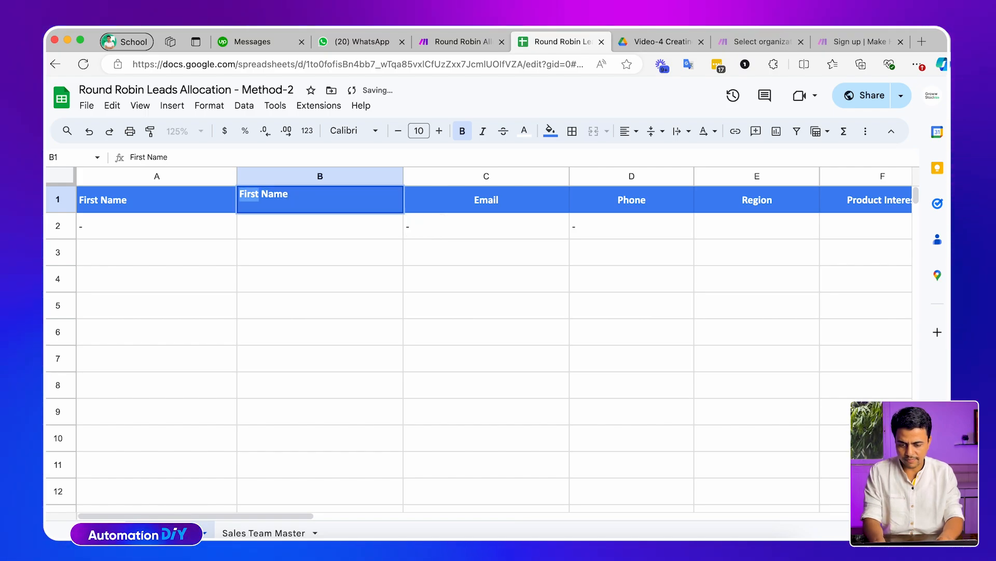
pyautogui.write('KA')
pyautogui.press('BackSpace')
pyautogui.press('BackSpace')
pyautogui.write('Last')
pyautogui.press('Return')
# - Return to the Make scenario and set the Add a Row module to the Round Robin Leads Allocation - Method-2 spreadsheet's Leads Master sheet
pyautogui.hotkey('ctrl', 'shift', 'Tab')
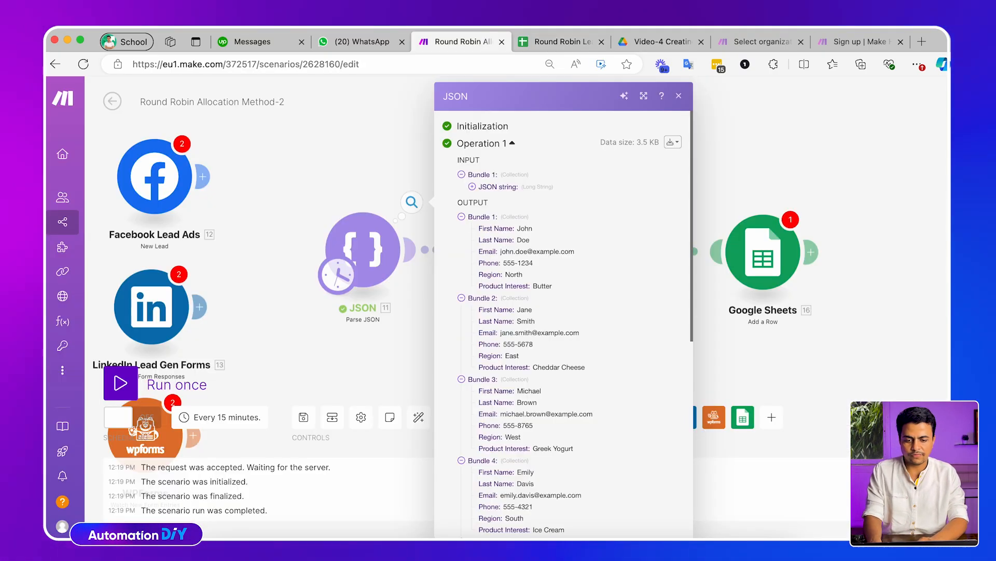
pyautogui.click(757, 265)
pyautogui.click(590, 312)
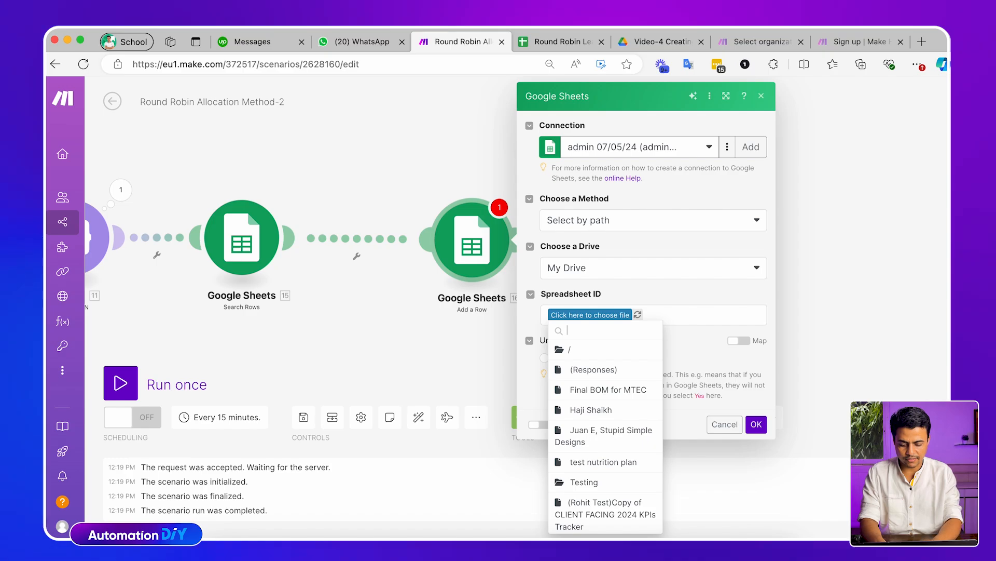
pyautogui.write('roun')
pyautogui.click(603, 352)
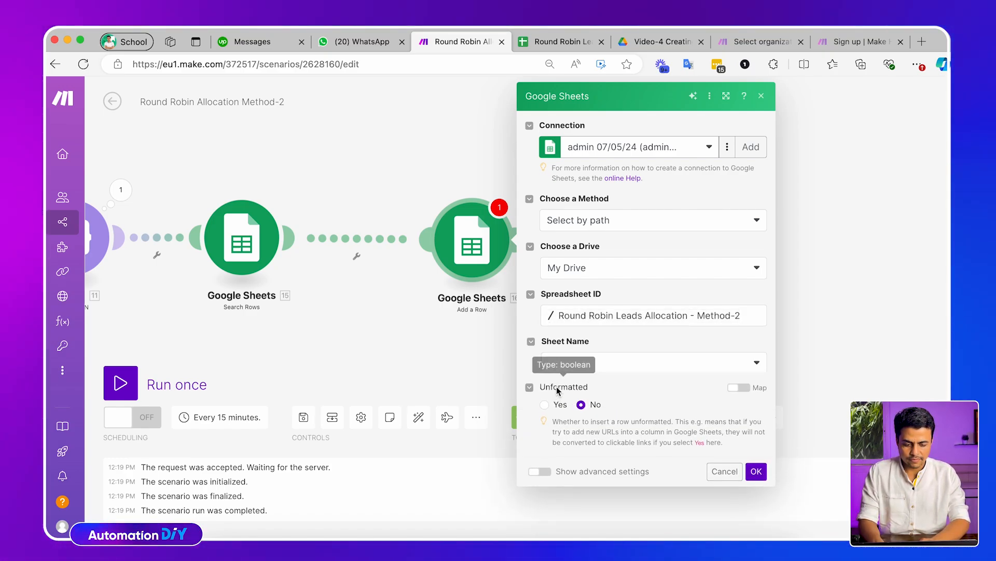
pyautogui.click(591, 362)
pyautogui.click(594, 384)
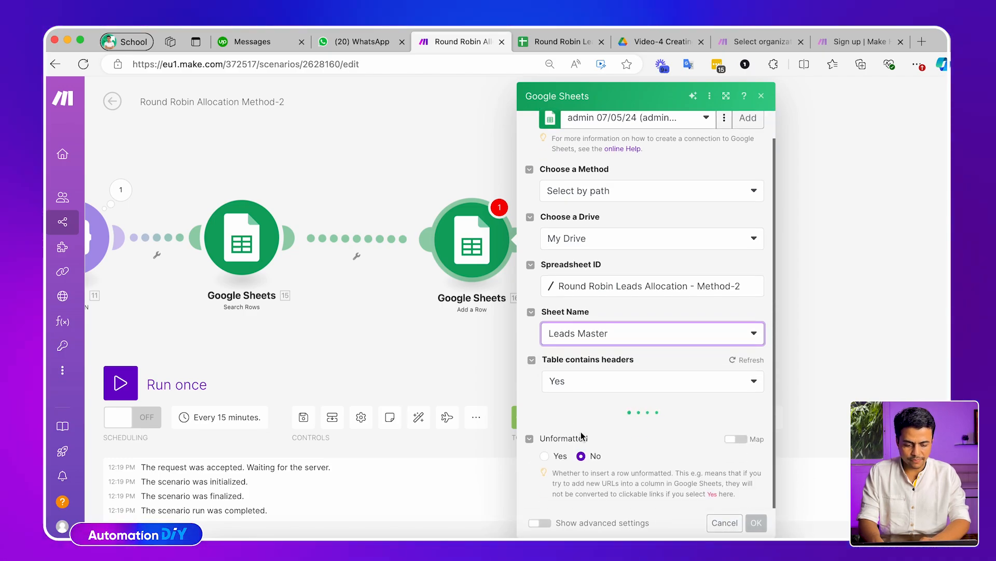
# - Map the Parse JSON First Name and Last Name values to the First Name (A) and Last Name (B) columns
pyautogui.scroll(-4, 581, 433)
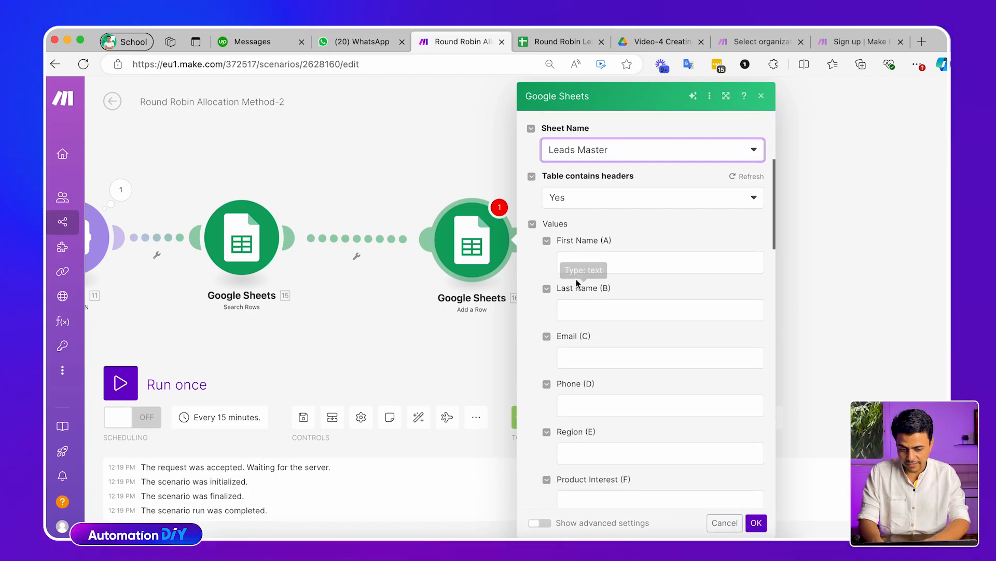
pyautogui.click(581, 265)
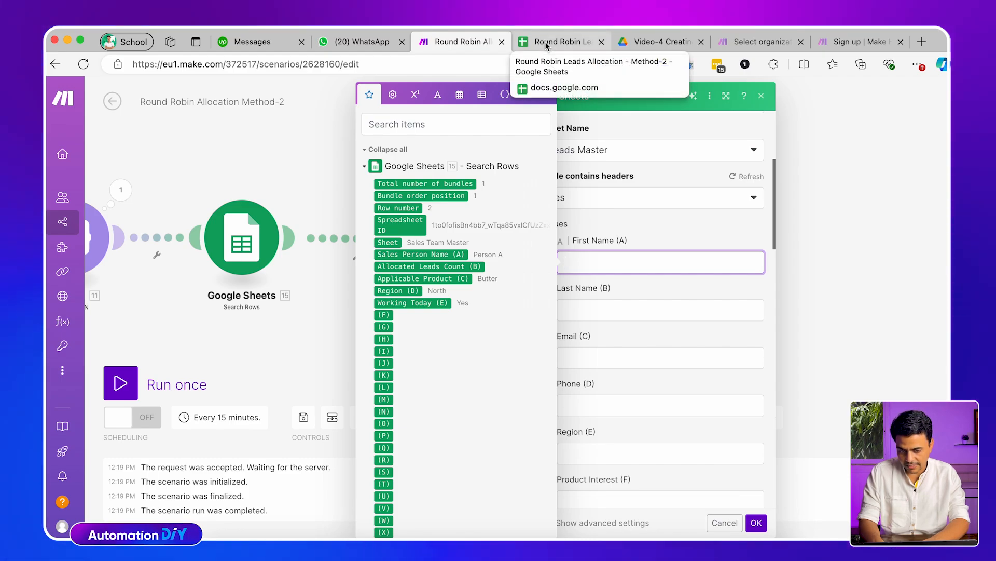
pyautogui.scroll(-20, 514, 446)
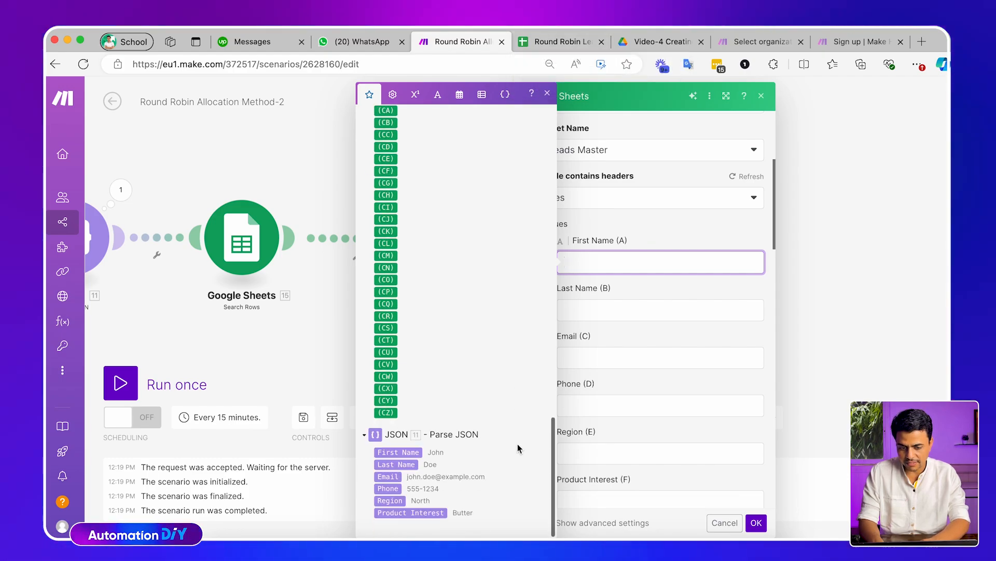
pyautogui.click(398, 452)
pyautogui.click(586, 310)
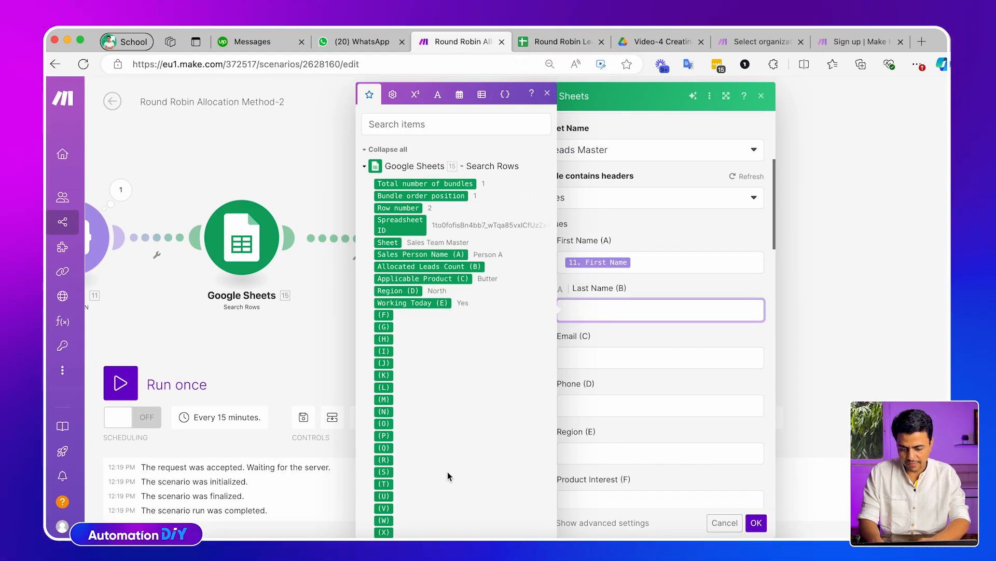
pyautogui.scroll(-20, 447, 474)
pyautogui.click(395, 464)
# - Map the Parse JSON Email and Phone values to the Email (C) and Phone (D) columns
pyautogui.click(629, 355)
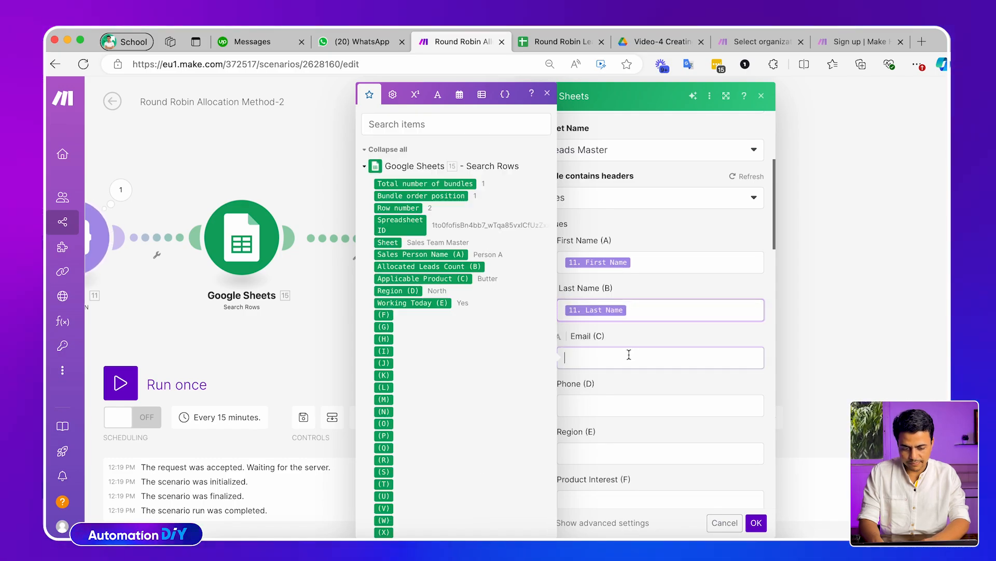
pyautogui.scroll(-20, 433, 502)
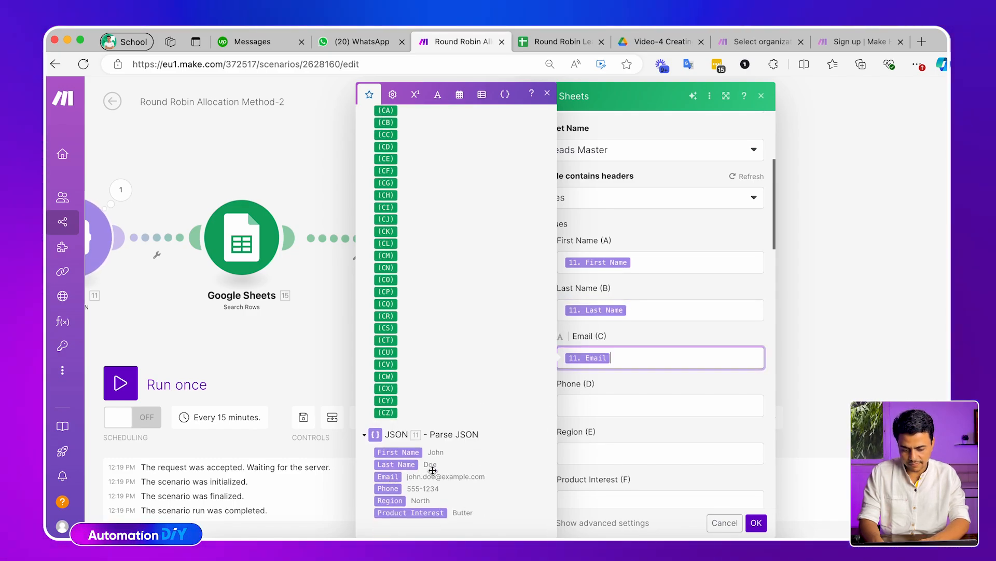
pyautogui.click(611, 403)
pyautogui.scroll(-20, 439, 475)
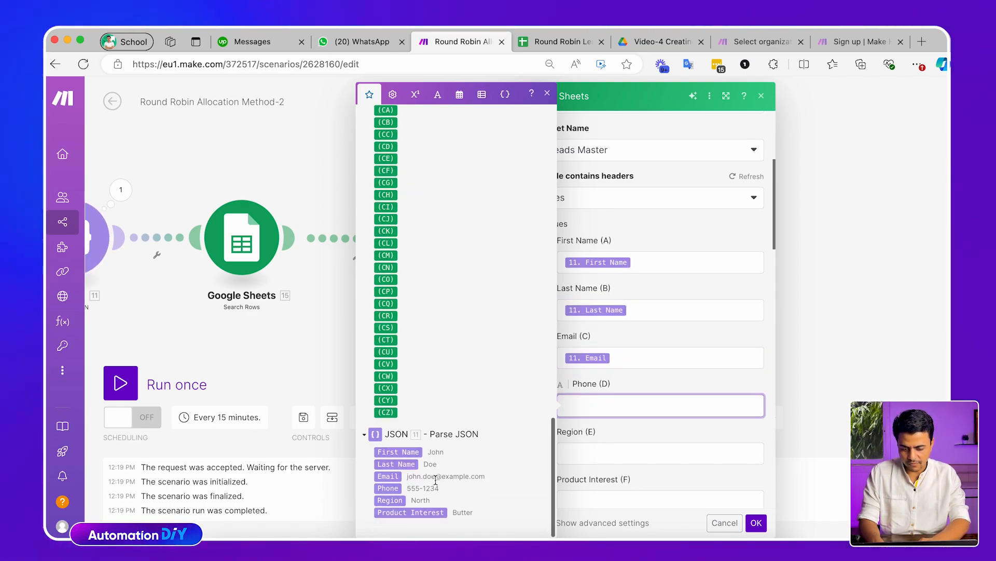
pyautogui.click(388, 488)
# - Map the Parse JSON Region and Product Interest values to the Region (E) and Product Interest (F) columns
pyautogui.click(616, 461)
pyautogui.scroll(-20, 467, 493)
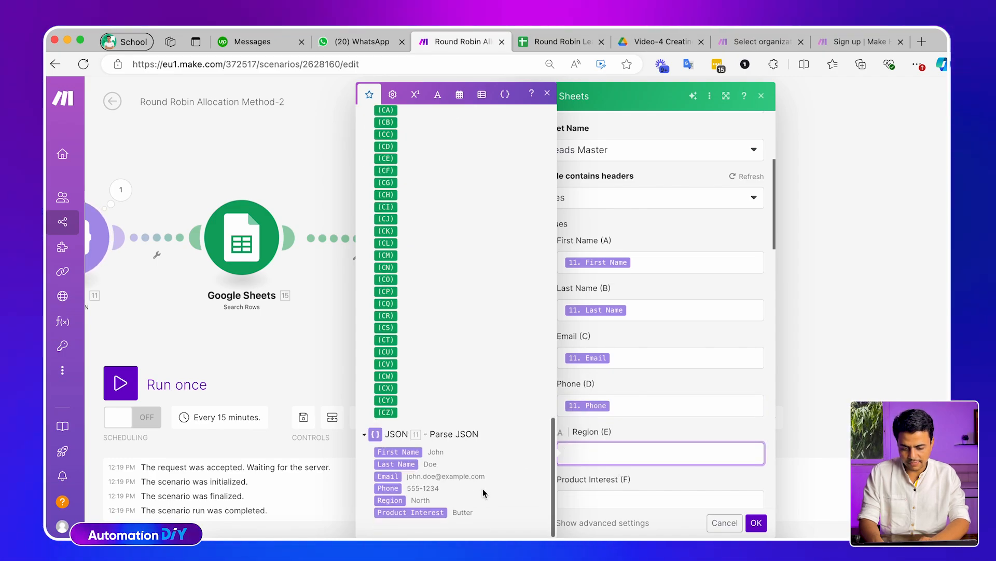
pyautogui.click(381, 502)
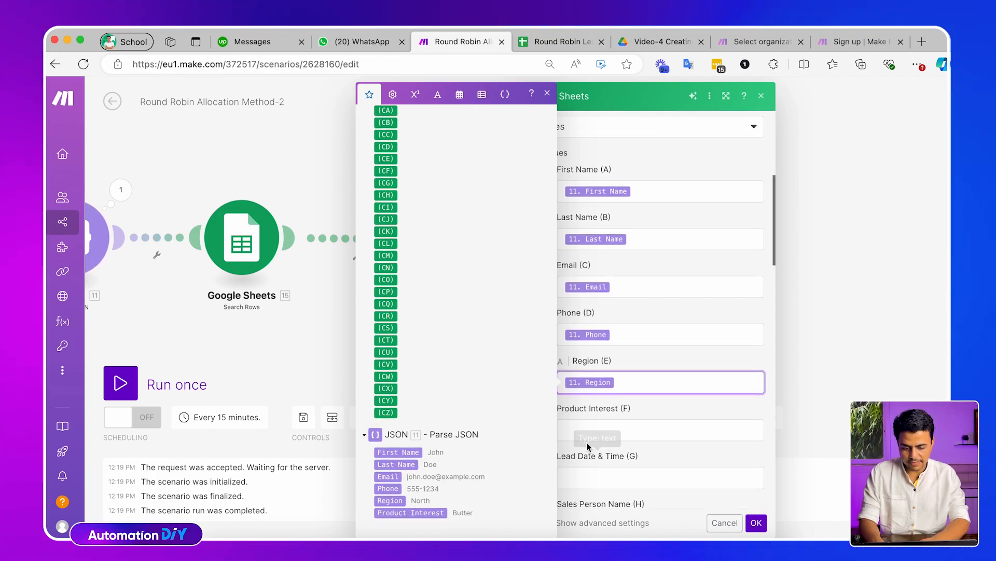
pyautogui.click(561, 433)
pyautogui.scroll(-20, 457, 507)
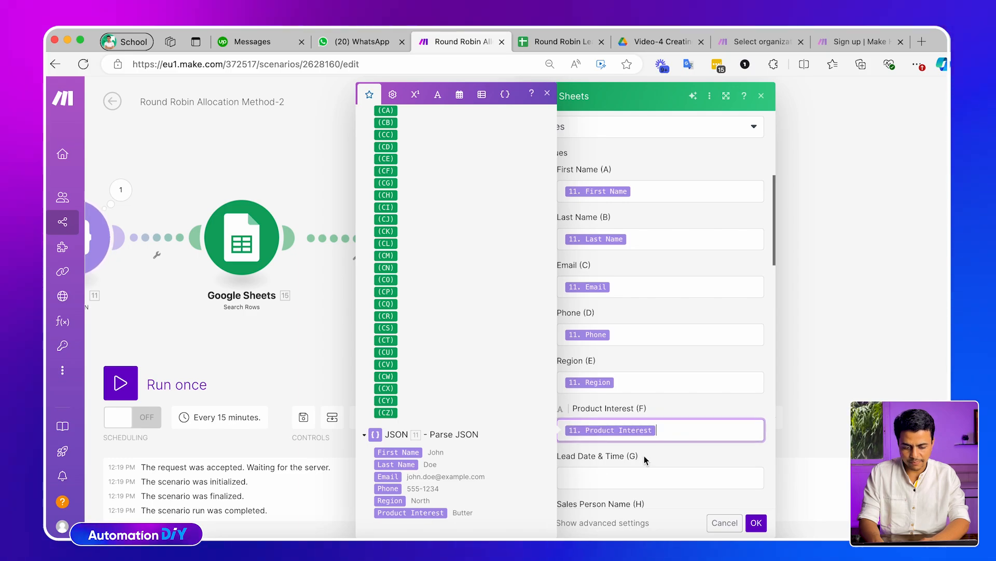
# - Set Lead Date & Time (G) to the formula formatDate(now; DD-MM-YYYY HH:mm)
pyautogui.click(643, 455)
pyautogui.scroll(-2, 644, 456)
pyautogui.click(607, 394)
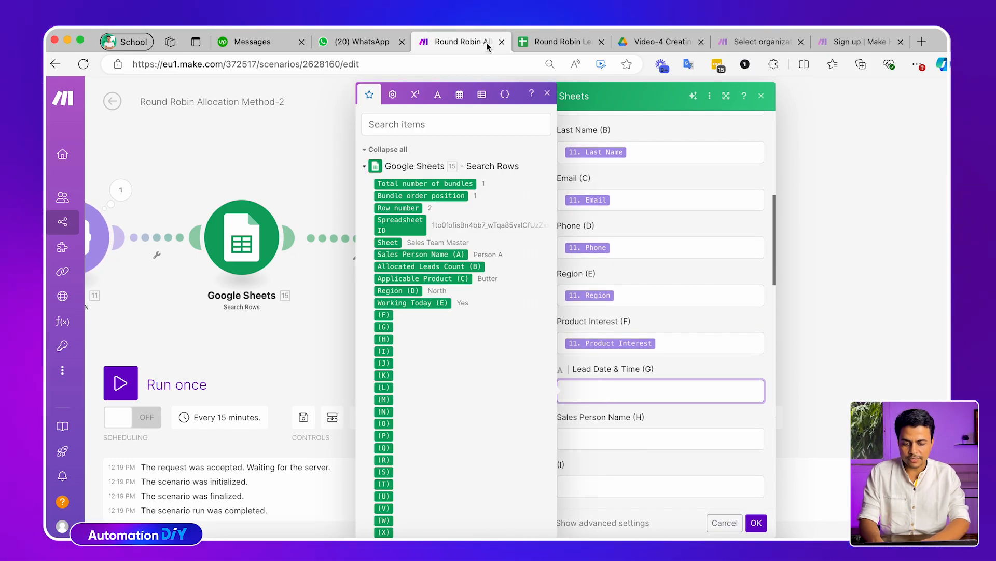
pyautogui.click(460, 97)
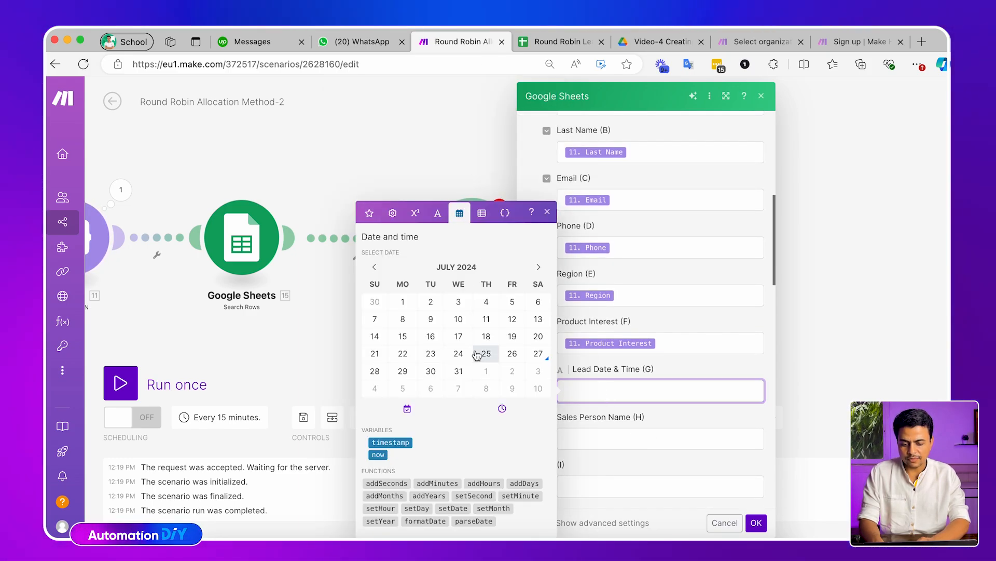
pyautogui.click(377, 455)
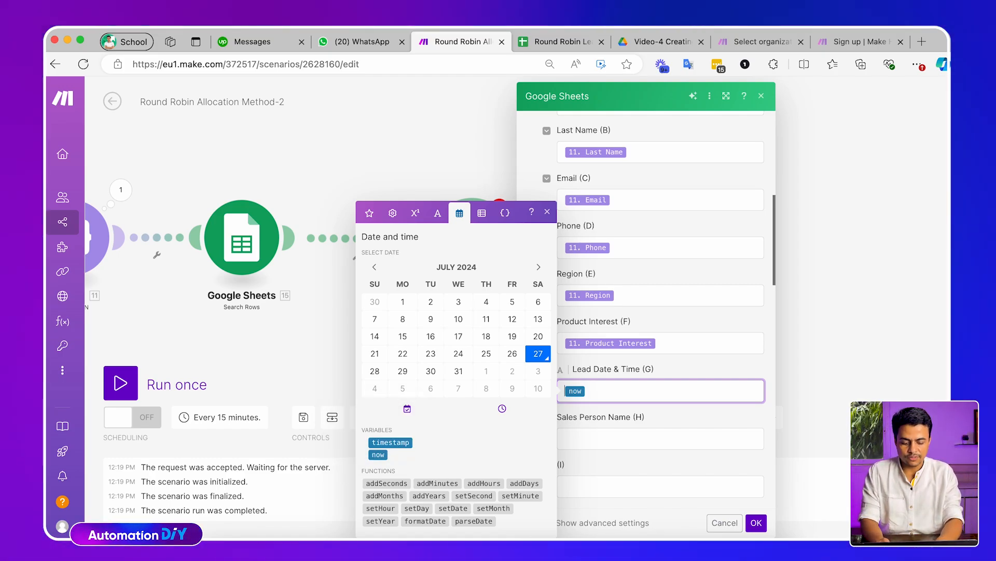
pyautogui.write('formatFa')
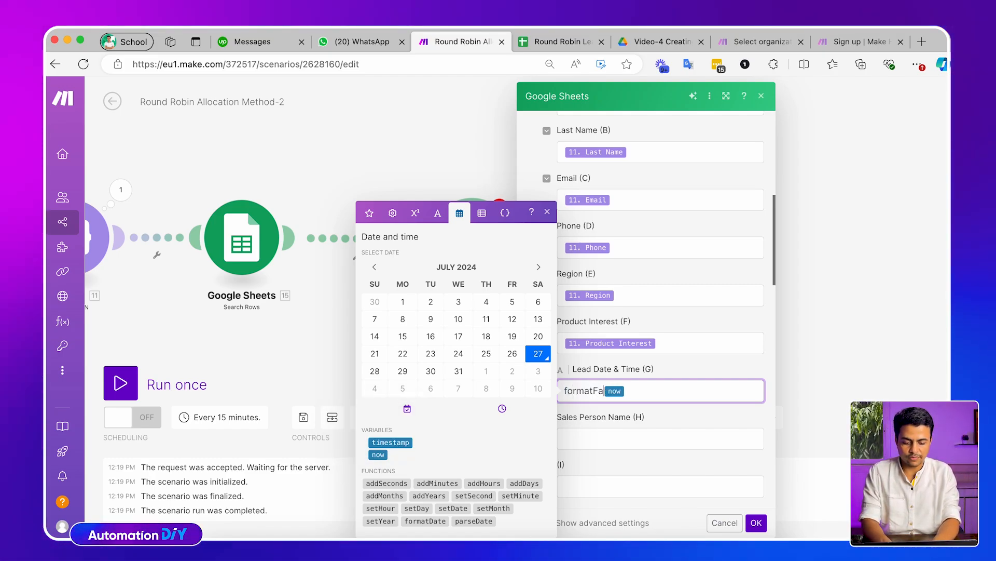
pyautogui.press('Right')
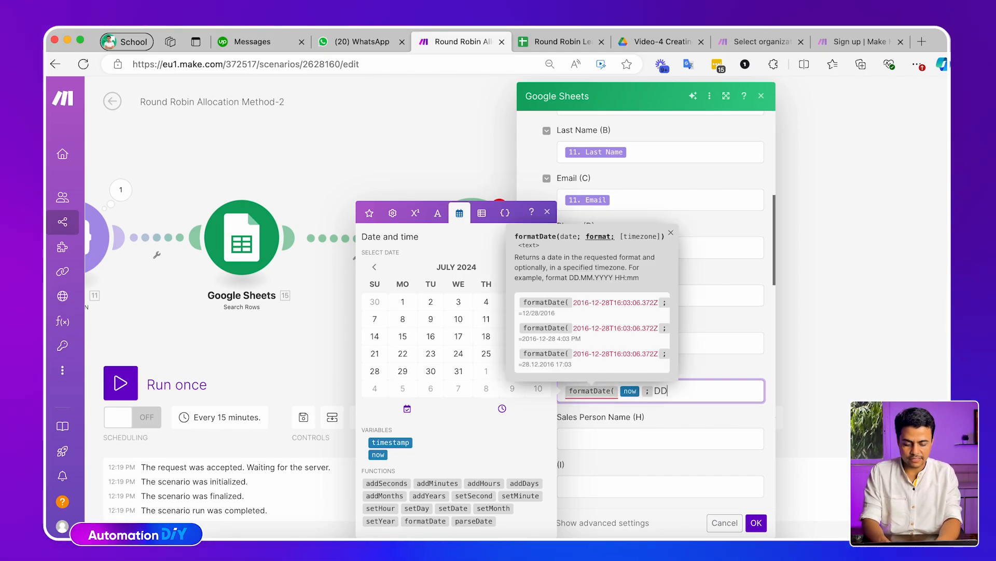
pyautogui.write(';DD-MM-YYYY ')
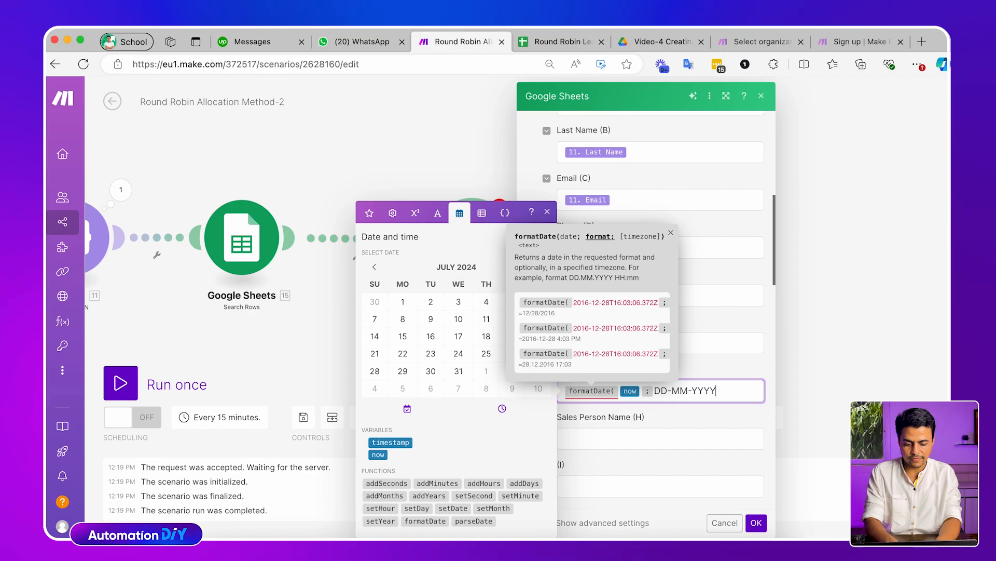
pyautogui.write('HH:')
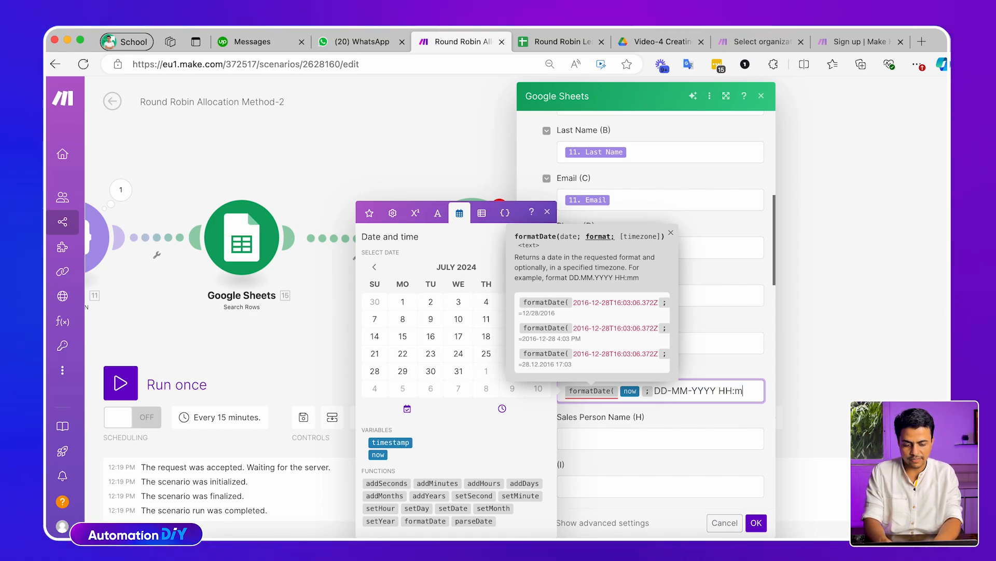
pyautogui.write('mm)')
# - Map the Search Rows Sales Person Name (A) value to the Sales Person Name (H) column
pyautogui.click(584, 451)
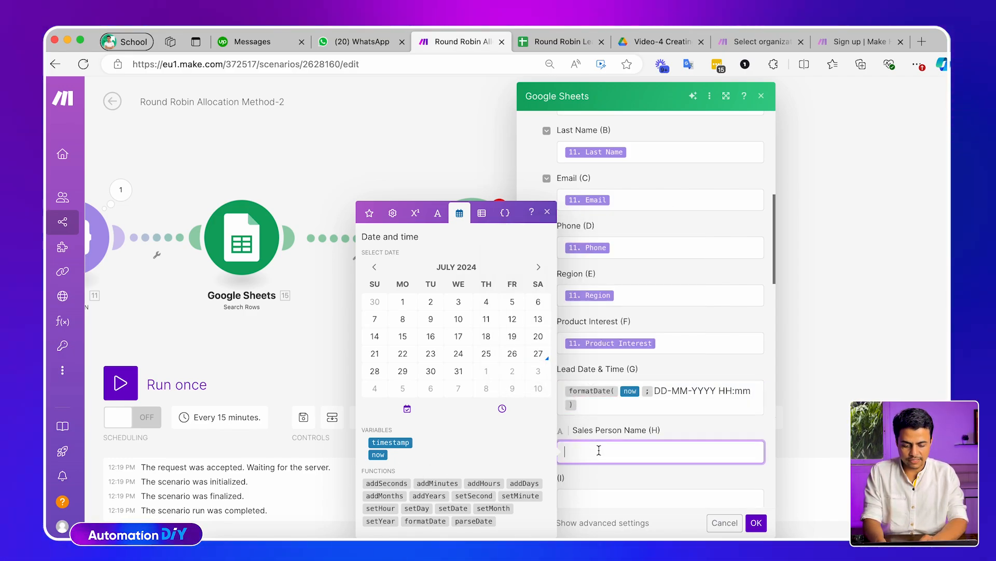
pyautogui.scroll(-2, 602, 420)
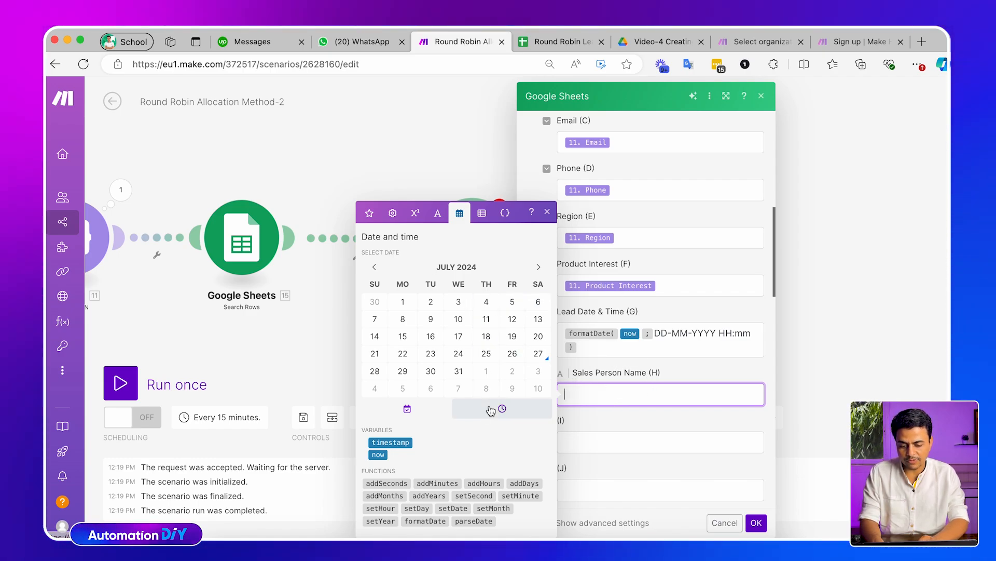
pyautogui.click(369, 213)
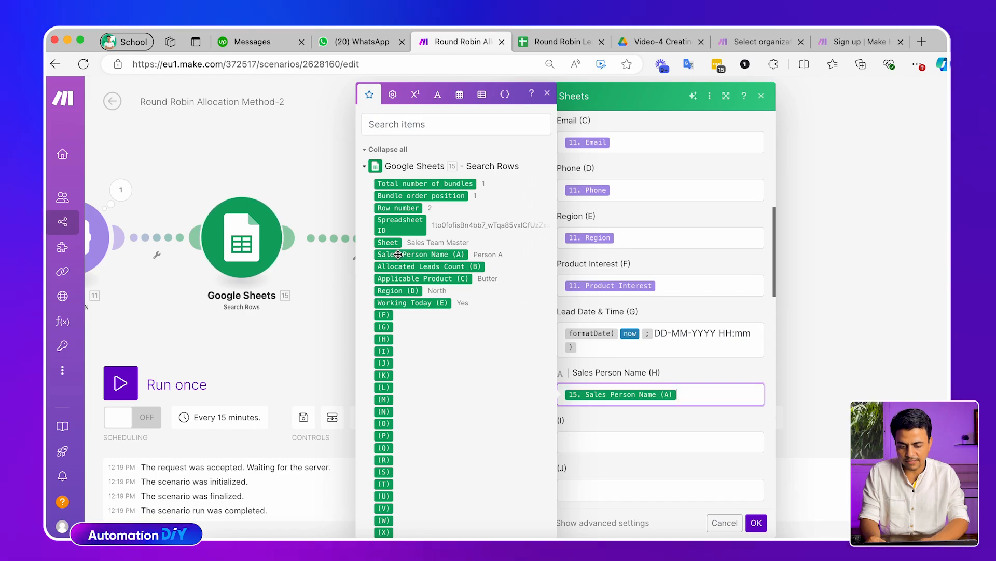
# - Apply the Add a Row module's column mappings and save the scenario
pyautogui.click(666, 426)
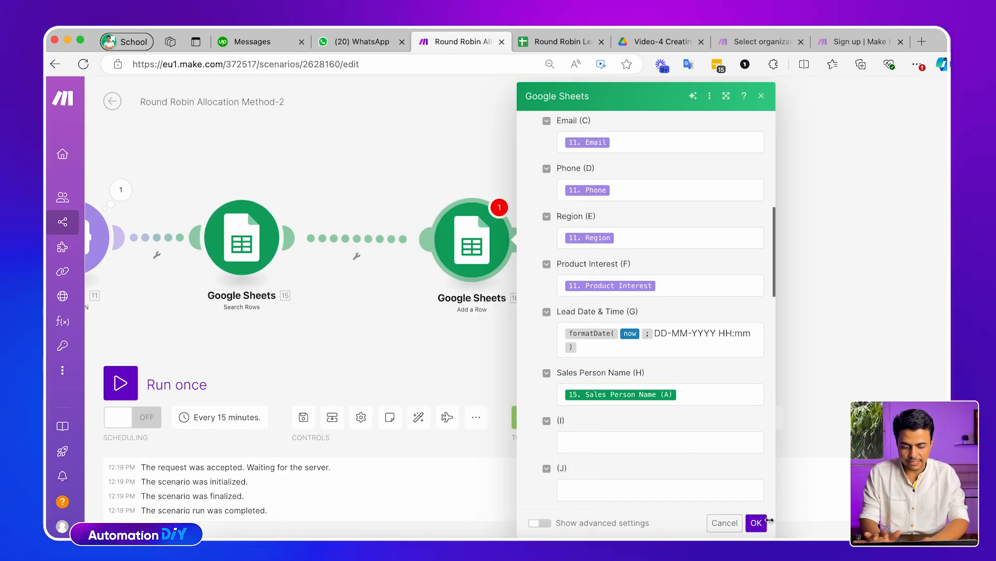
pyautogui.click(756, 522)
pyautogui.moveTo(602, 243); pyautogui.dragTo(536, 243)
pyautogui.moveTo(385, 238); pyautogui.dragTo(381, 240)
pyautogui.moveTo(349, 320); pyautogui.dragTo(328, 320)
pyautogui.click(304, 417)
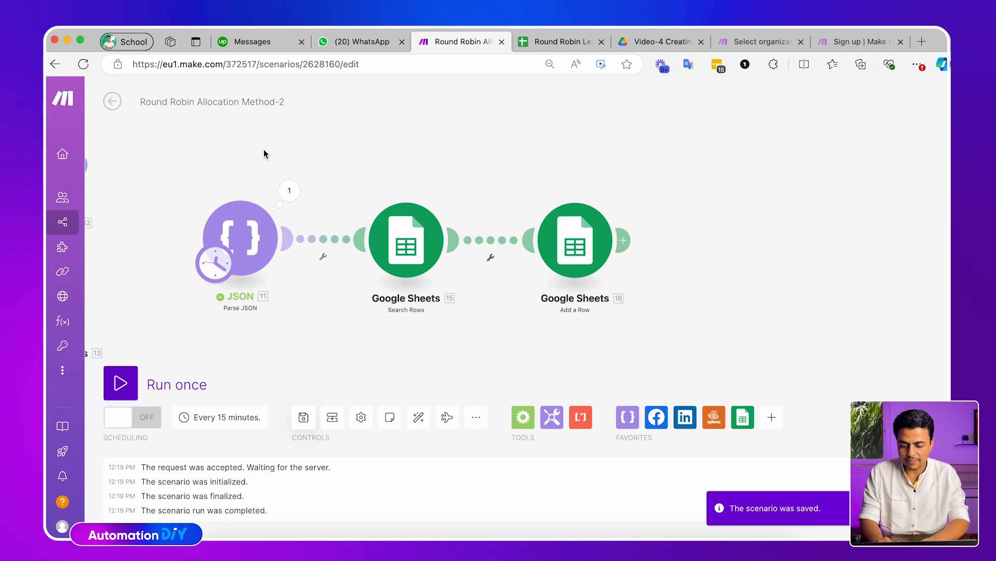
# - Examine the lead bundles in the Parse JSON module's output from the last run
pyautogui.moveTo(264, 154); pyautogui.dragTo(268, 168)
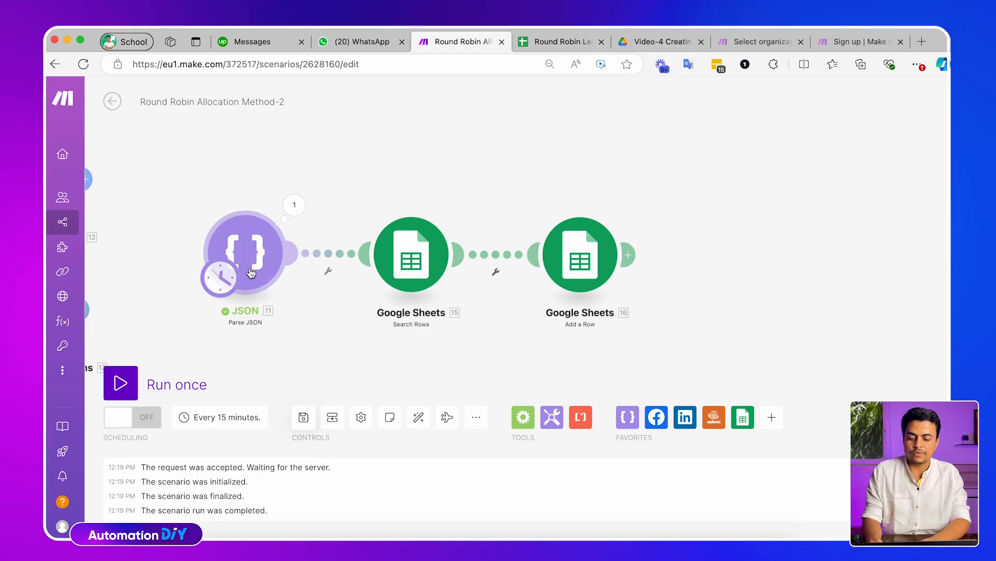
pyautogui.click(295, 205)
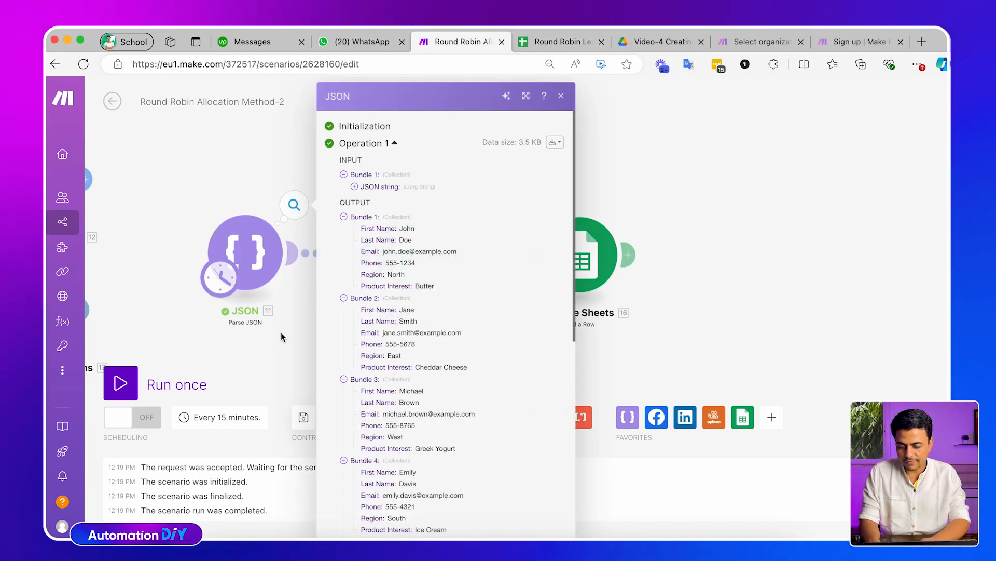
pyautogui.click(281, 332)
pyautogui.click(327, 254)
pyautogui.click(436, 251)
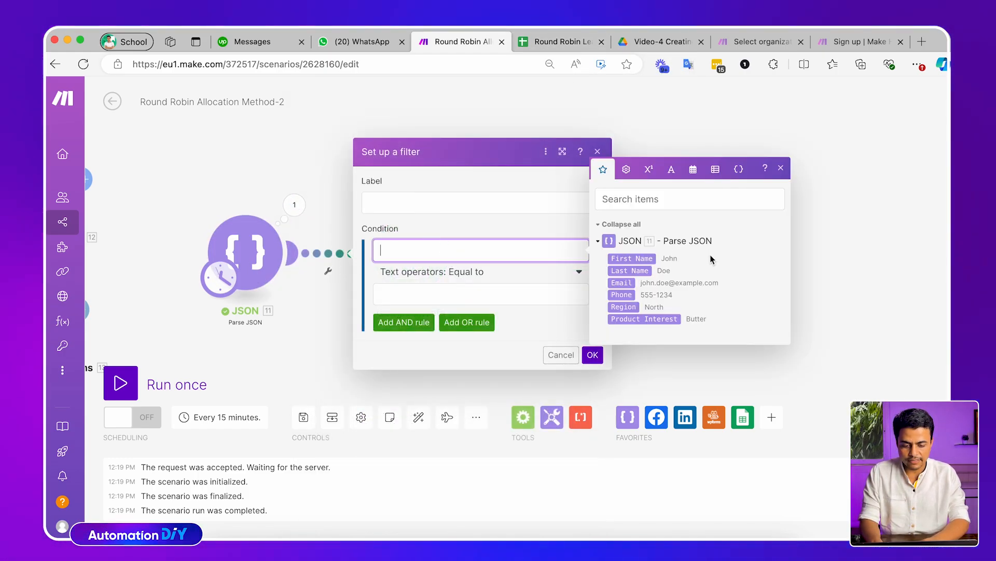
pyautogui.click(305, 201)
pyautogui.scroll(-10, 382, 355)
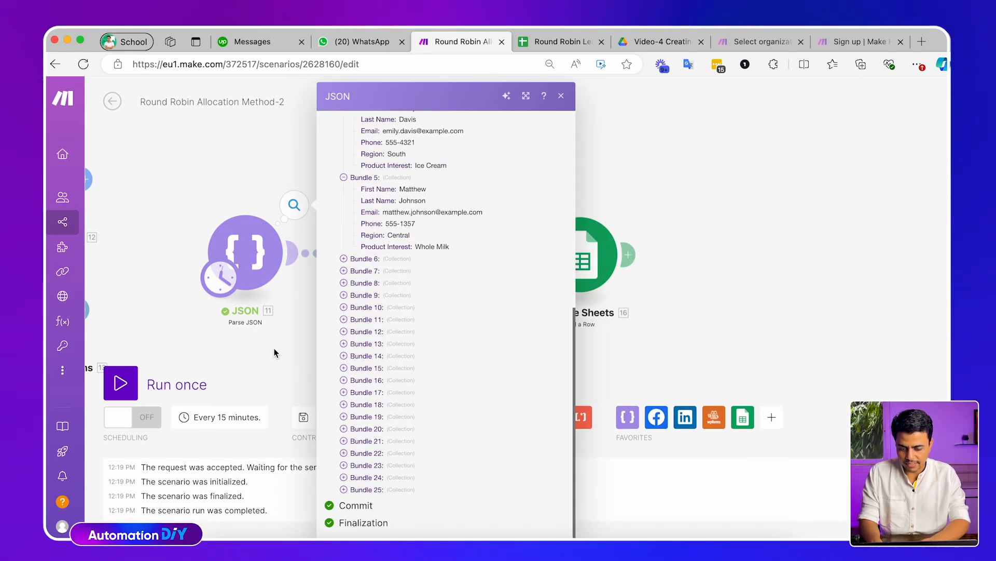
pyautogui.click(275, 353)
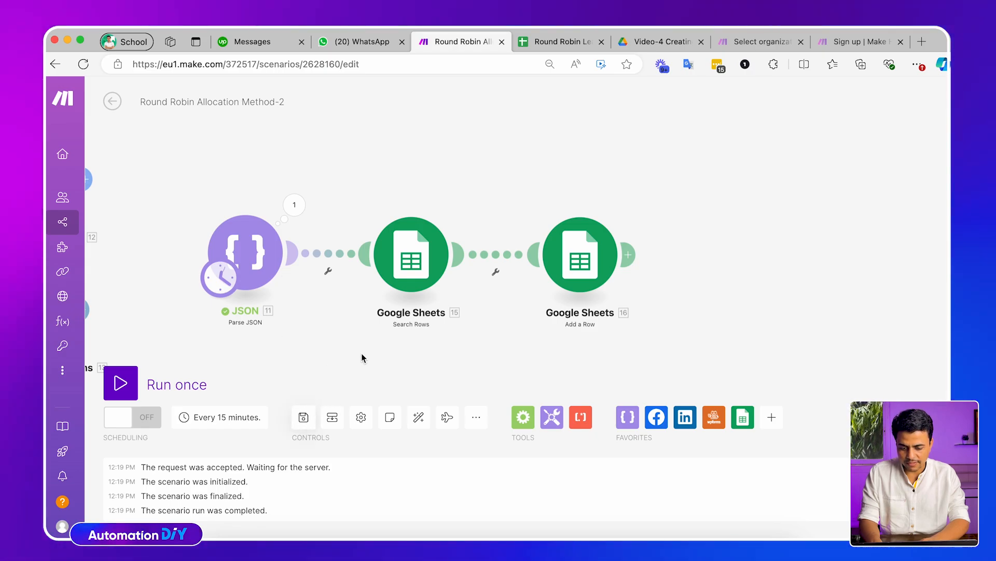
# - Review the Sales Team Master sheet in Google Sheets and return to the Make scenario
pyautogui.moveTo(362, 354); pyautogui.dragTo(372, 346)
pyautogui.click(583, 41)
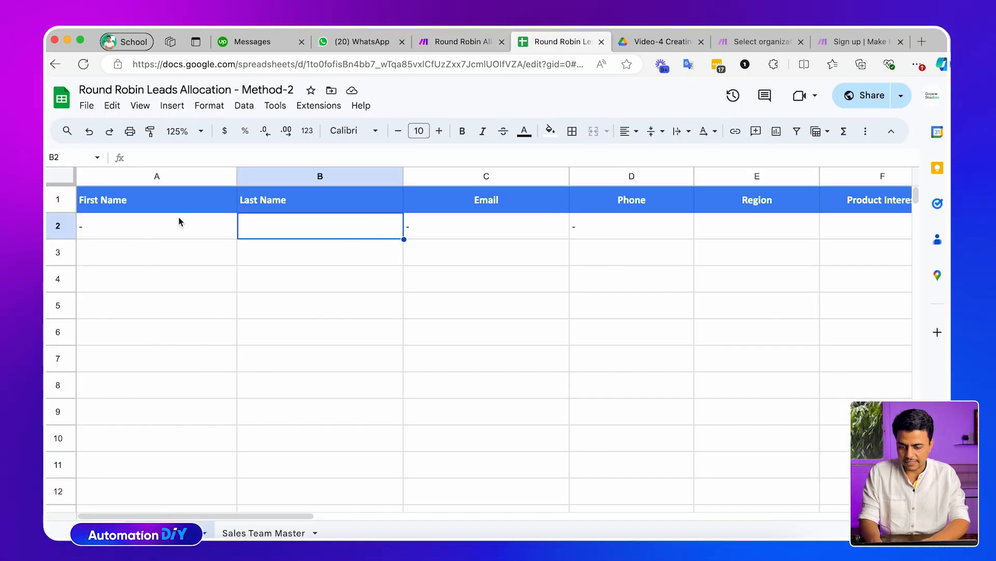
pyautogui.click(252, 531)
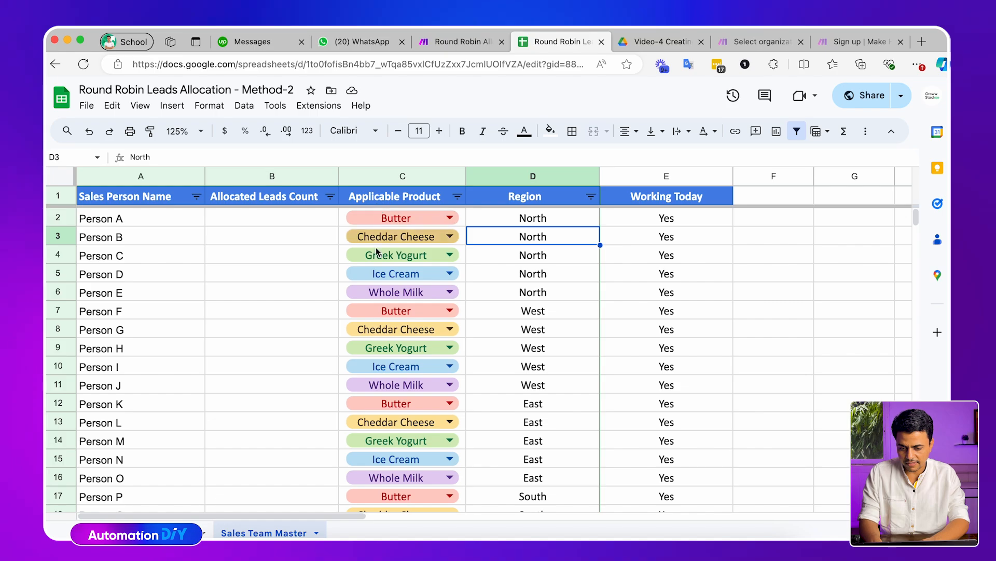
pyautogui.click(459, 44)
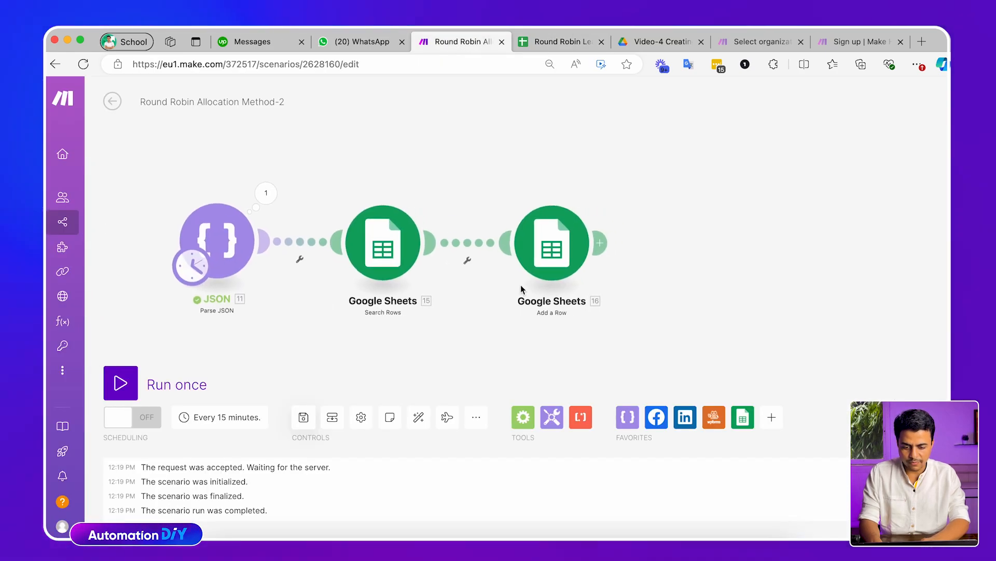
# - Start adding another Google Sheets module after Add a Row and browse its available actions
pyautogui.click(606, 236)
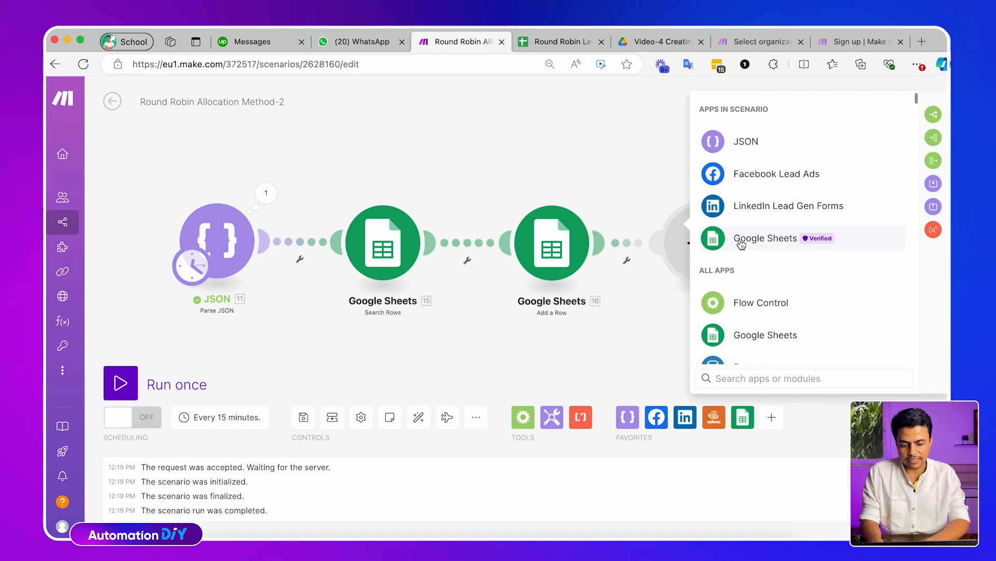
pyautogui.click(741, 243)
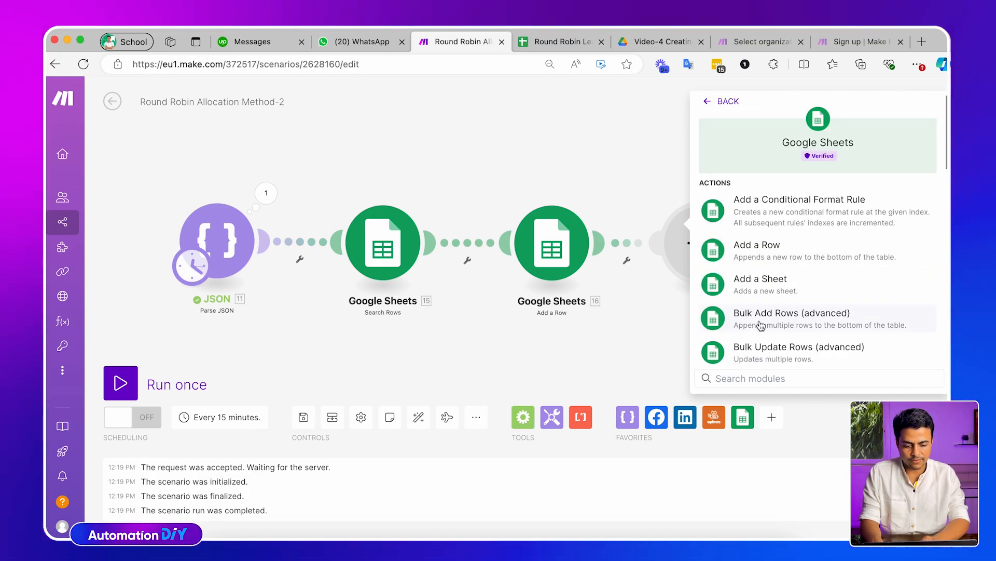
pyautogui.scroll(-2, 761, 326)
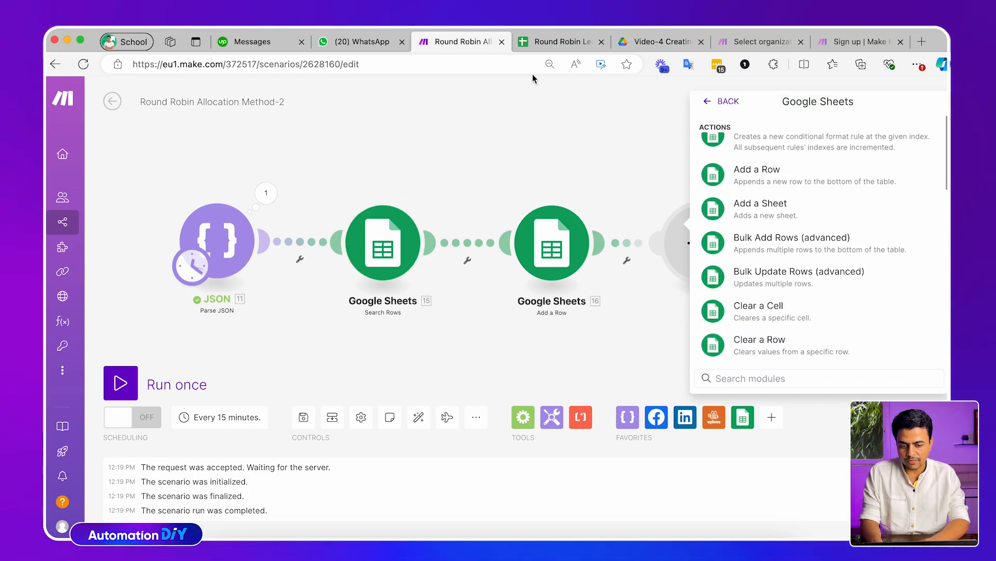
# - Inspect the Allocated Leads Count column of the Sales Team Master sheet in Google Sheets
pyautogui.click(538, 46)
pyautogui.click(178, 533)
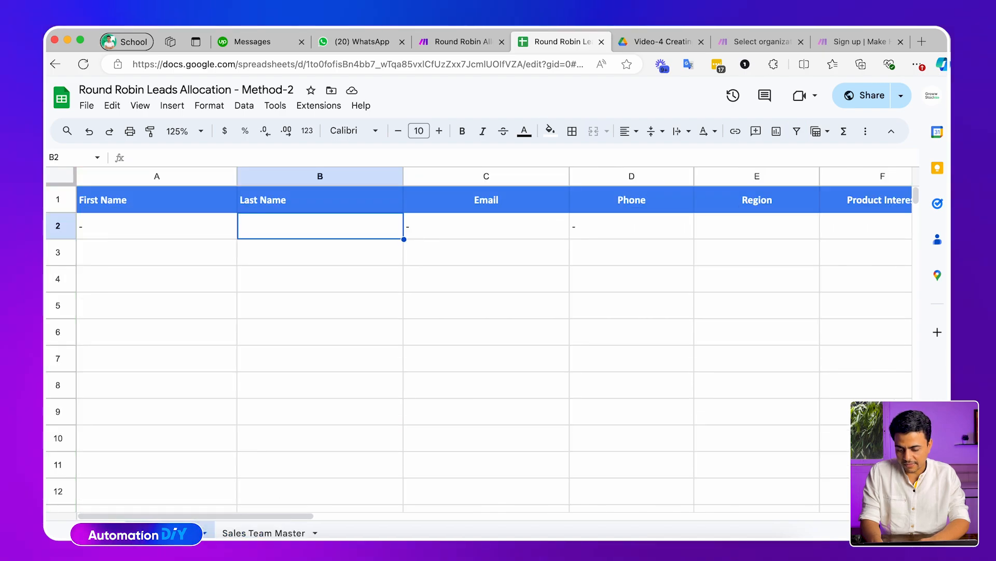
pyautogui.click(244, 530)
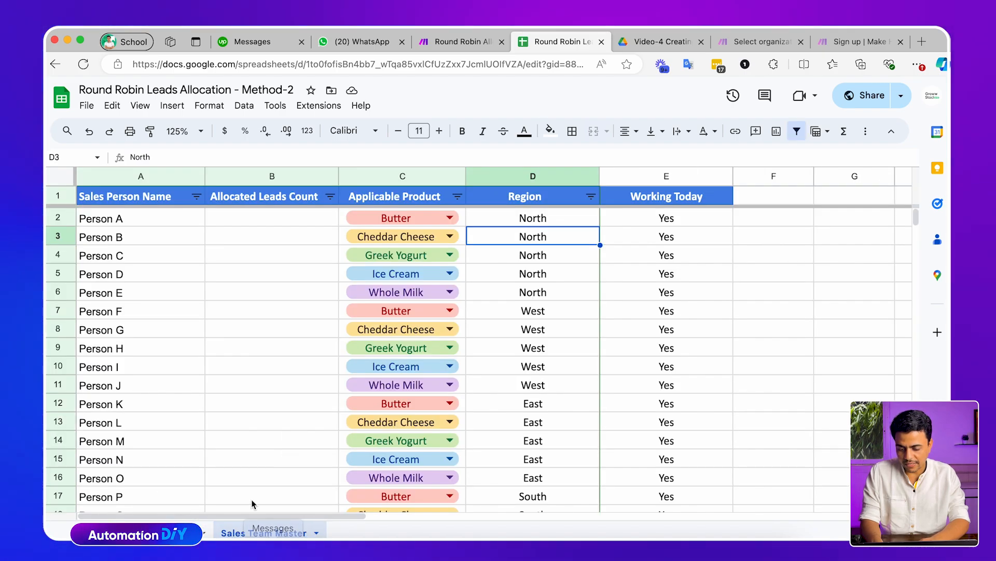
pyautogui.moveTo(260, 223); pyautogui.dragTo(260, 334)
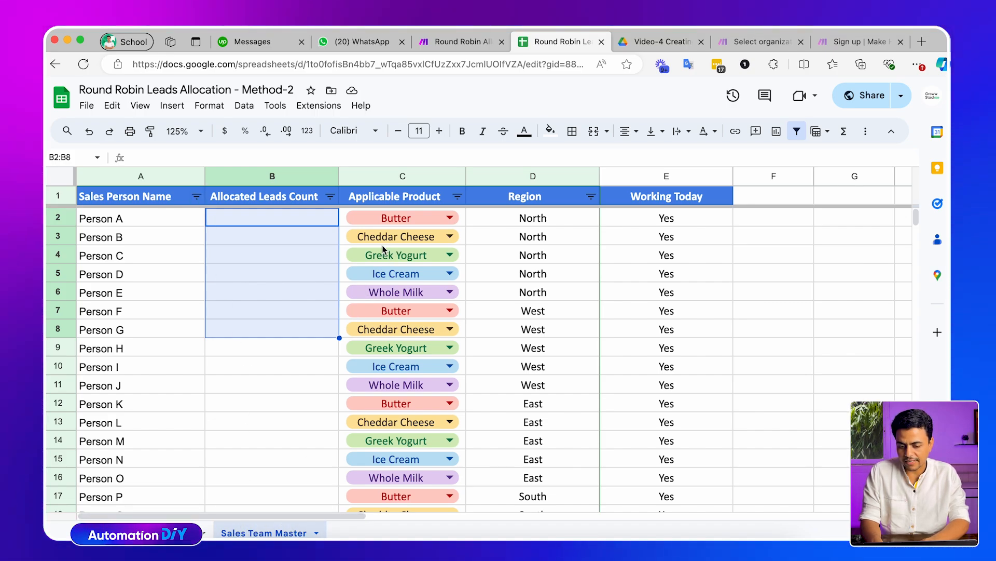
pyautogui.click(260, 223)
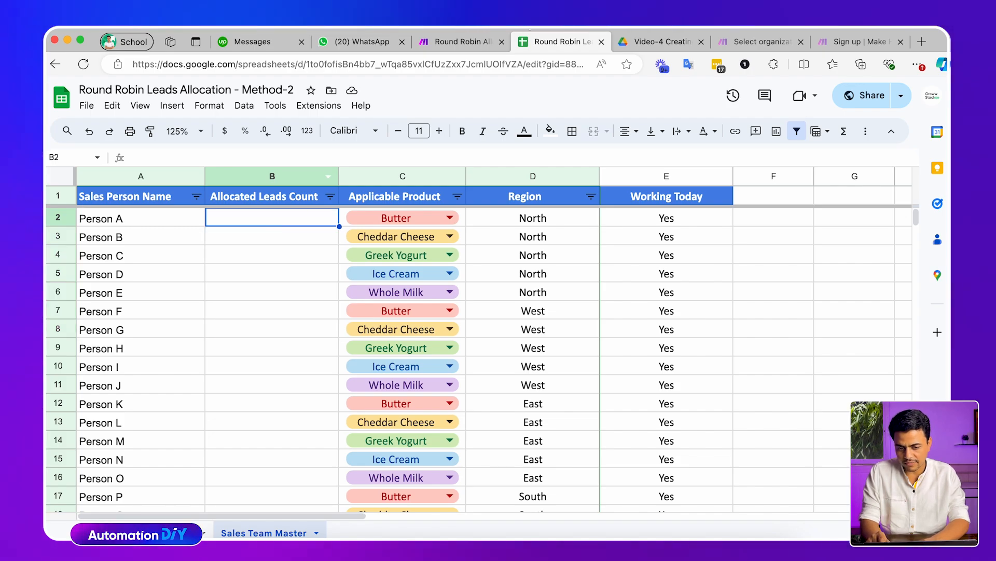
# - Return to the Make scenario and choose Update a Row as the new Google Sheets module's action
pyautogui.click(468, 46)
pyautogui.scroll(-5, 776, 322)
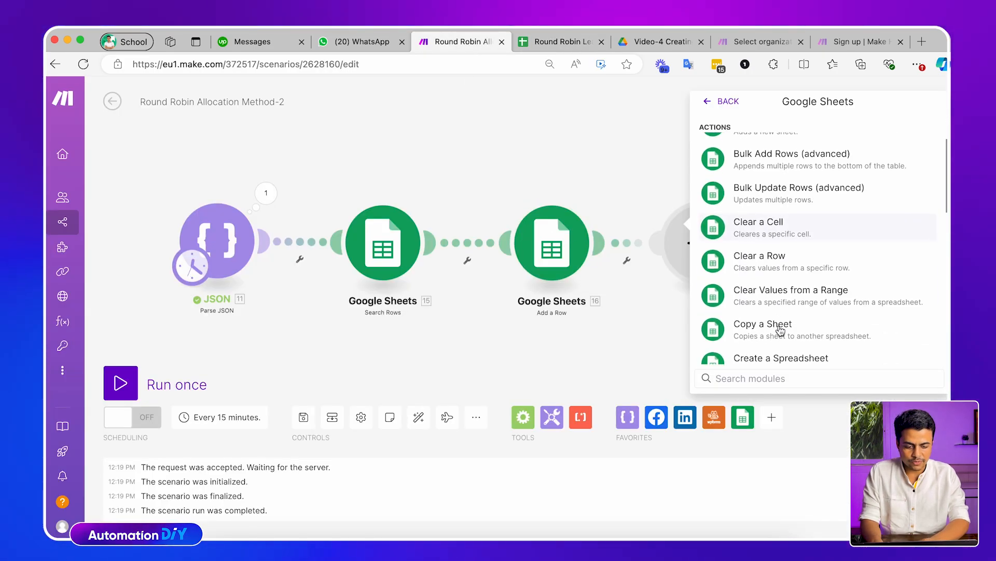
pyautogui.scroll(-8, 780, 330)
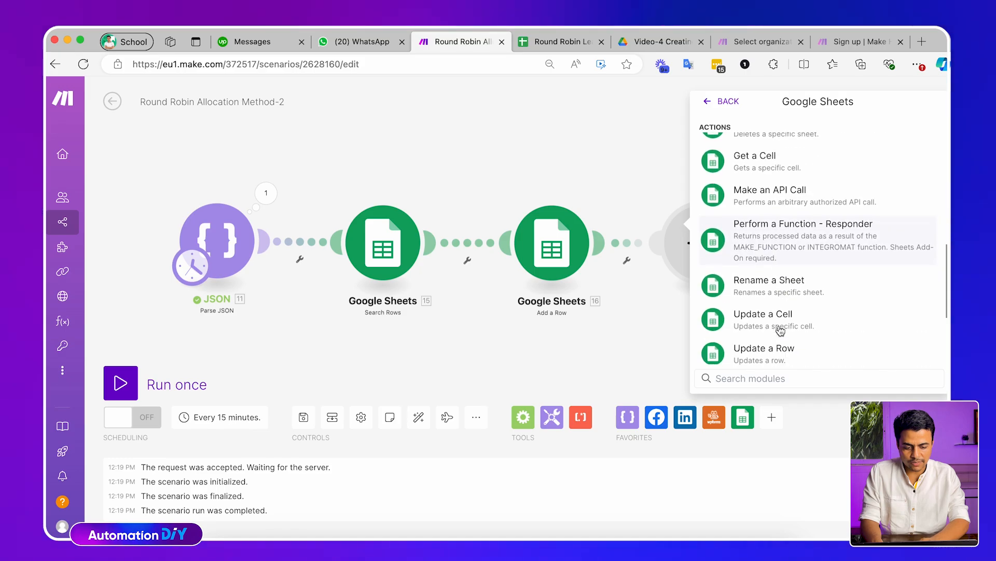
pyautogui.click(780, 329)
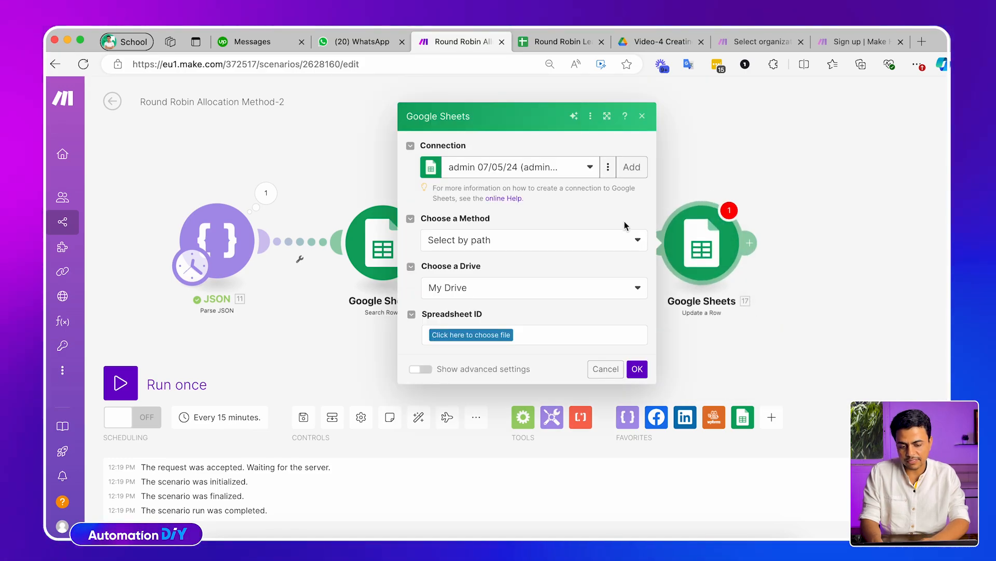
# - Select the Round Robin Leads Allocation - Method-2 spreadsheet and its Sales Team Master sheet for the Update a Row module
pyautogui.click(467, 336)
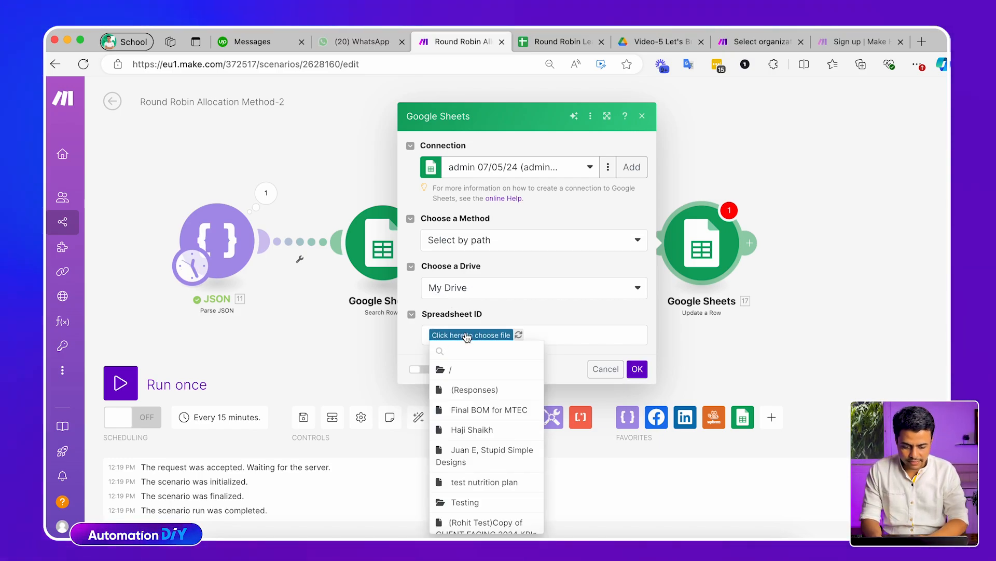
pyautogui.write('roun')
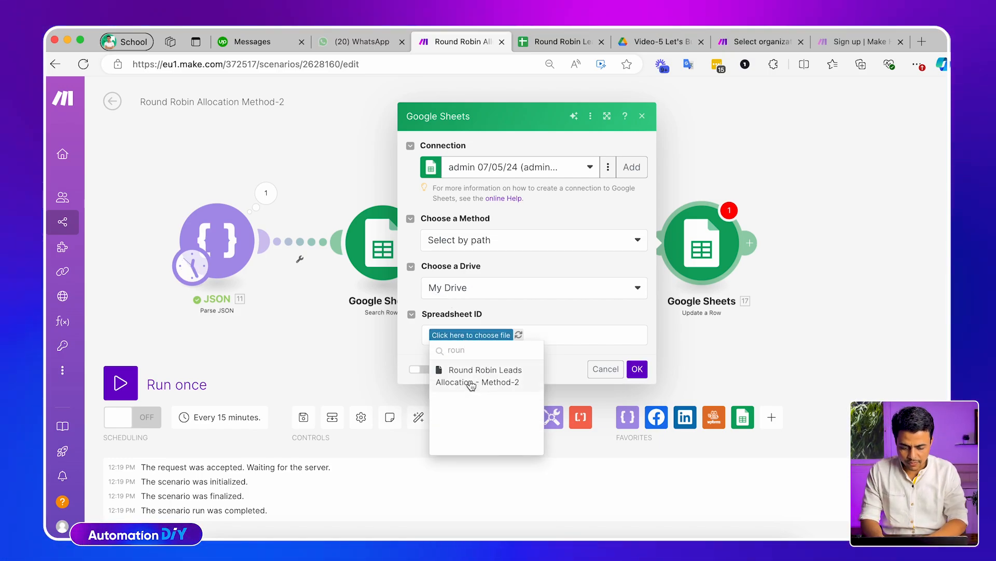
pyautogui.click(471, 384)
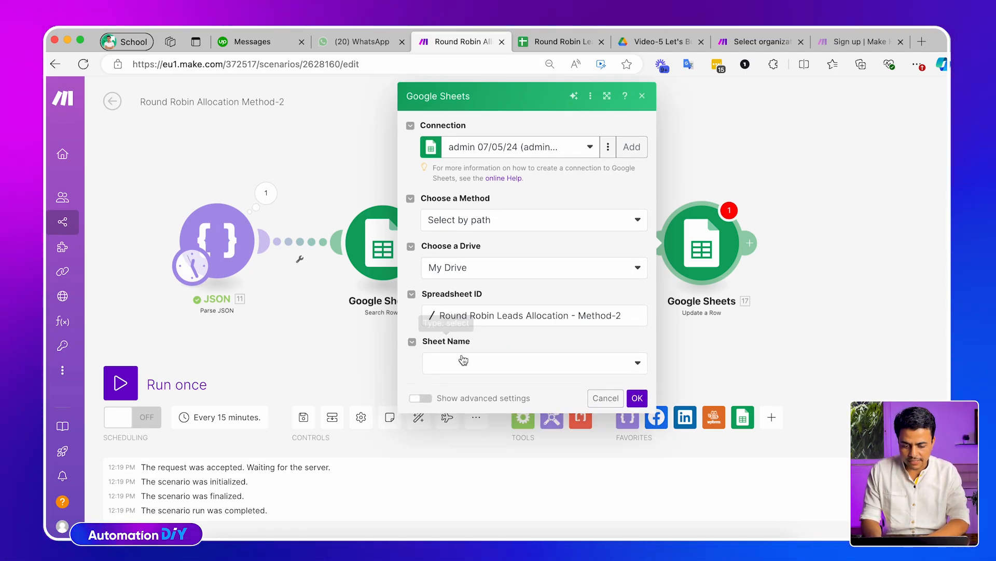
pyautogui.click(468, 370)
pyautogui.click(467, 401)
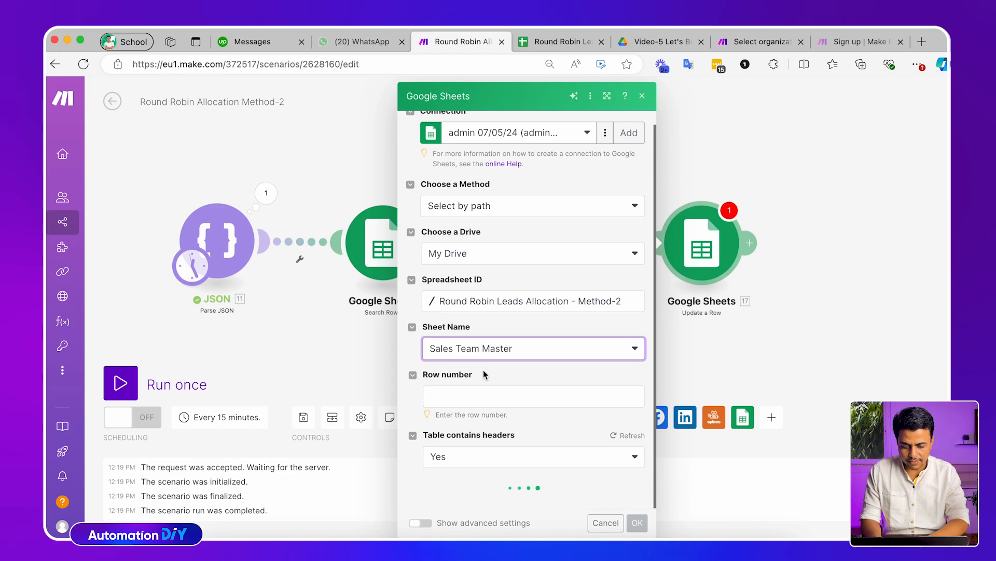
# - Map the Search Rows Row number value to the Update a Row module's Row number
pyautogui.click(473, 392)
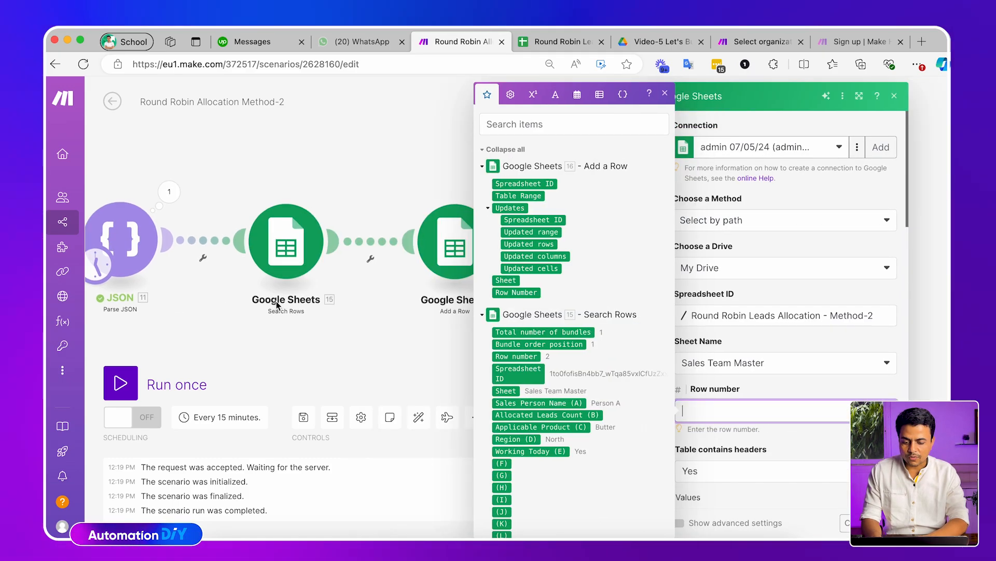
pyautogui.scroll(-2, 513, 371)
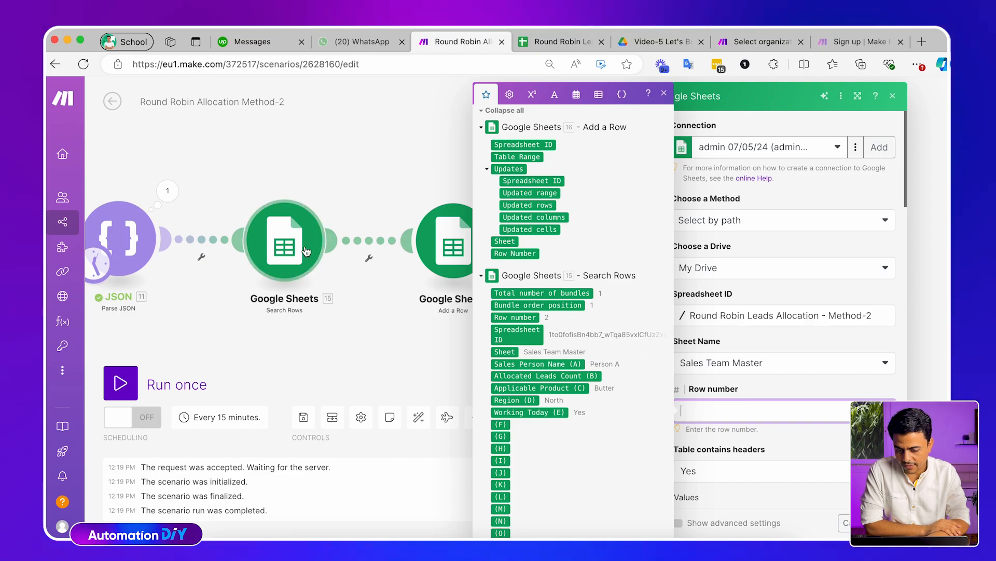
pyautogui.click(507, 318)
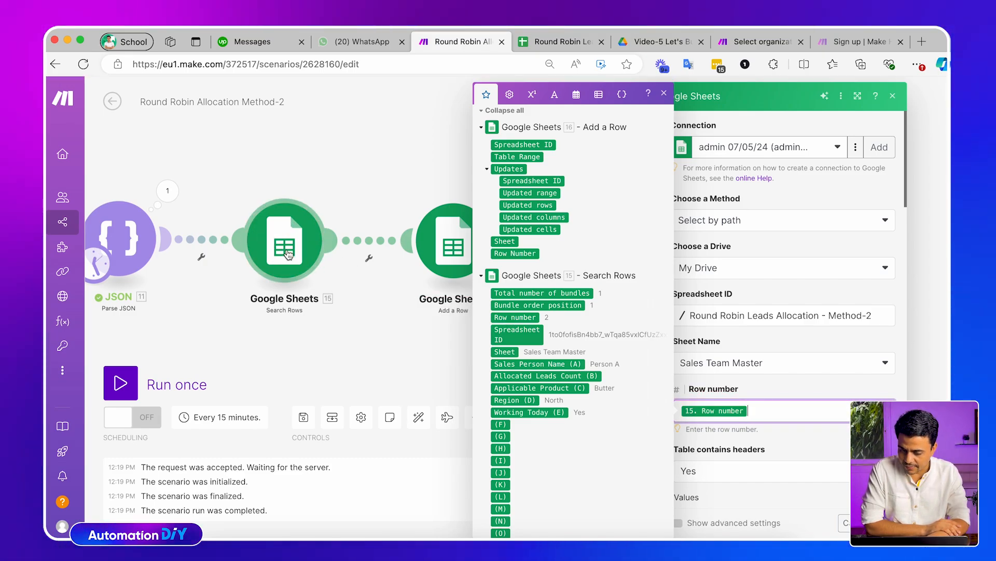
# - Begin a sum( formula in Allocated Leads Count (B) with the Search Rows Allocated Leads Count (B) value
pyautogui.scroll(-4, 750, 393)
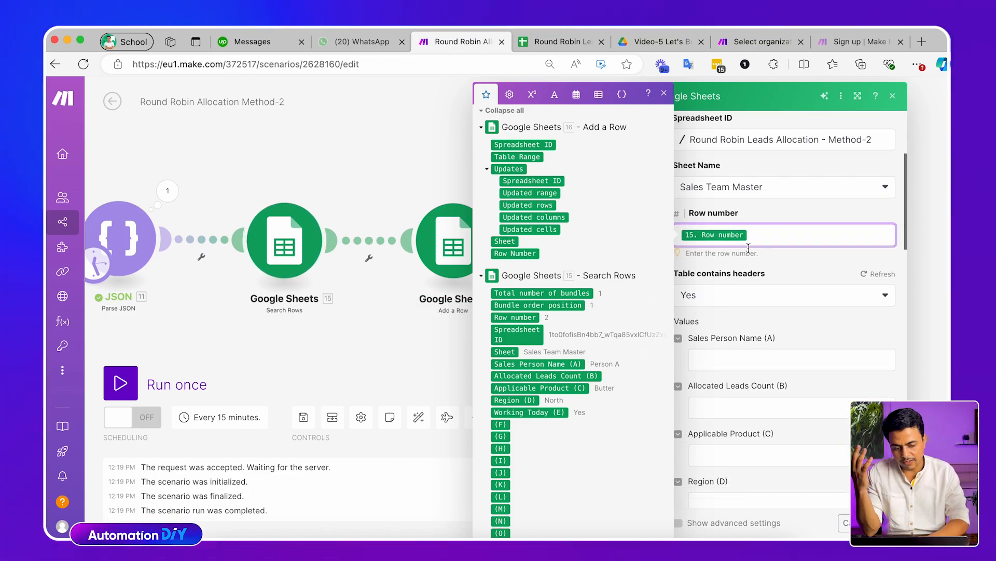
pyautogui.scroll(-1, 761, 419)
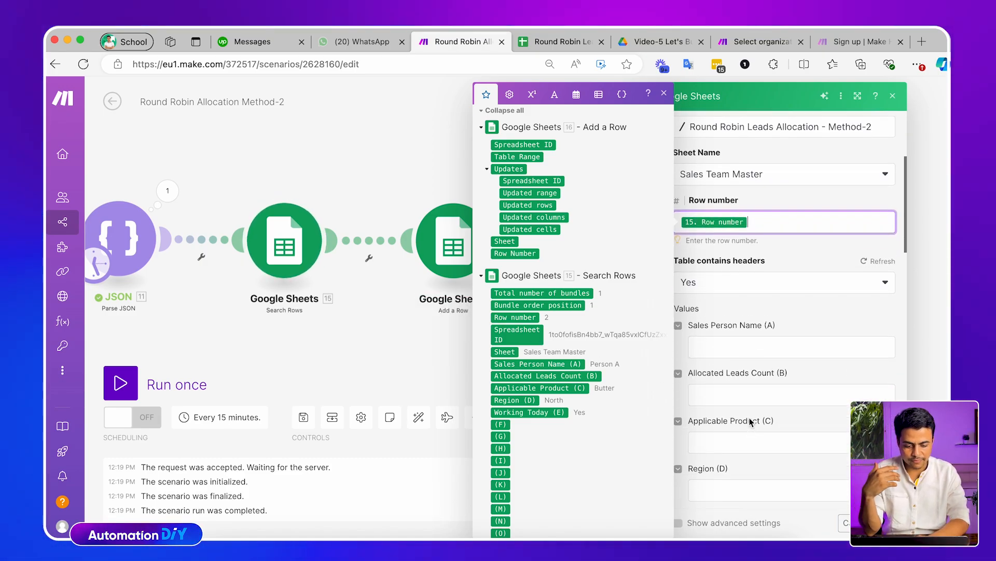
pyautogui.click(716, 386)
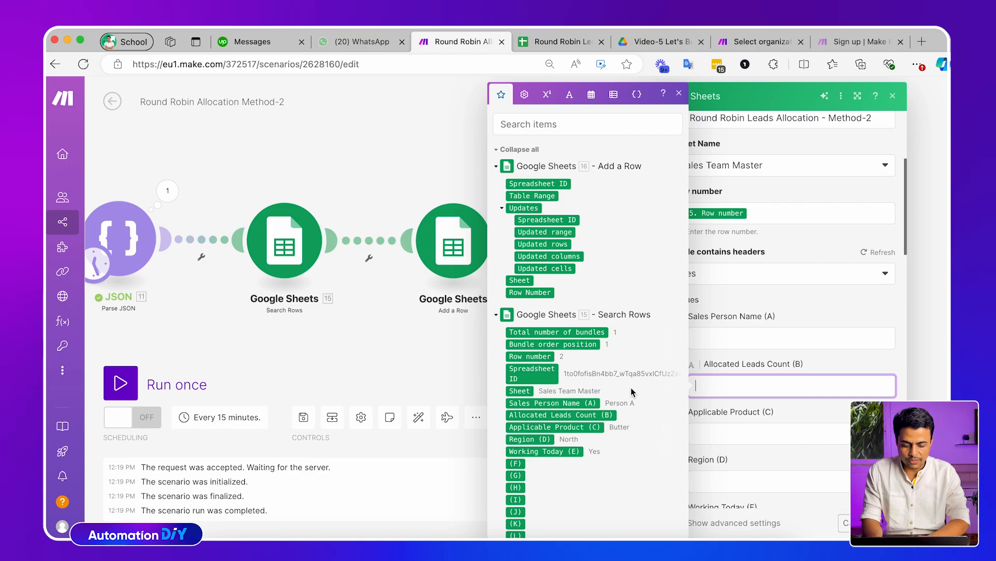
pyautogui.write('sum(')
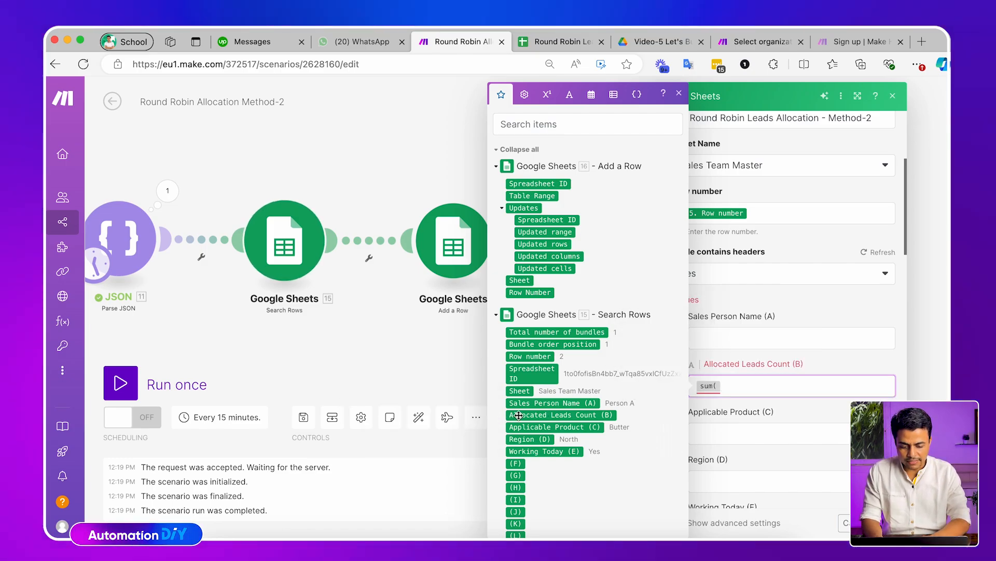
pyautogui.click(513, 415)
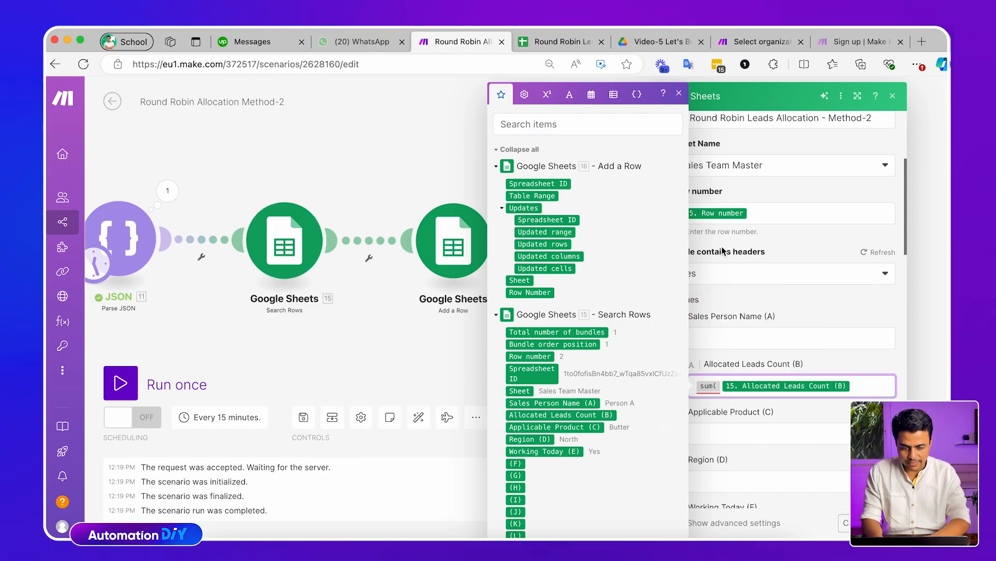
# - Check the Allocated Leads Count cells for the salespeople in Google Sheets, then return to the Make formula
pyautogui.click(554, 47)
pyautogui.moveTo(260, 218); pyautogui.dragTo(241, 416)
pyautogui.click(241, 219)
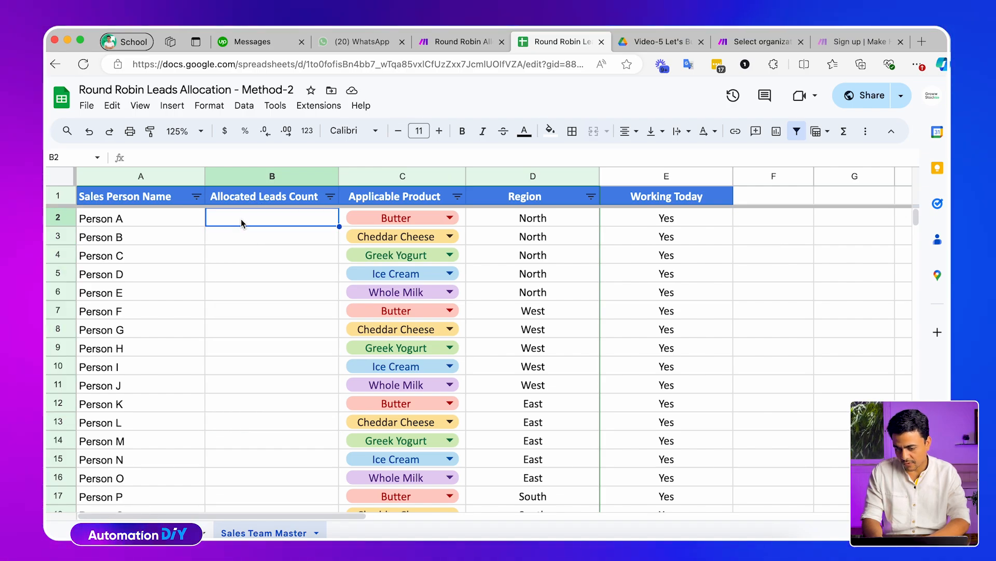
pyautogui.click(454, 47)
pyautogui.click(540, 41)
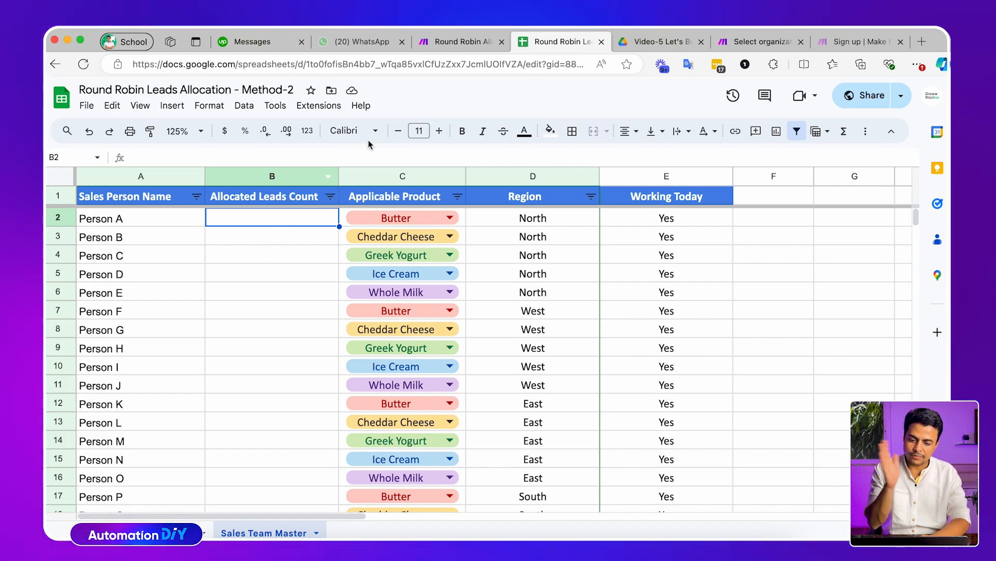
pyautogui.click(462, 44)
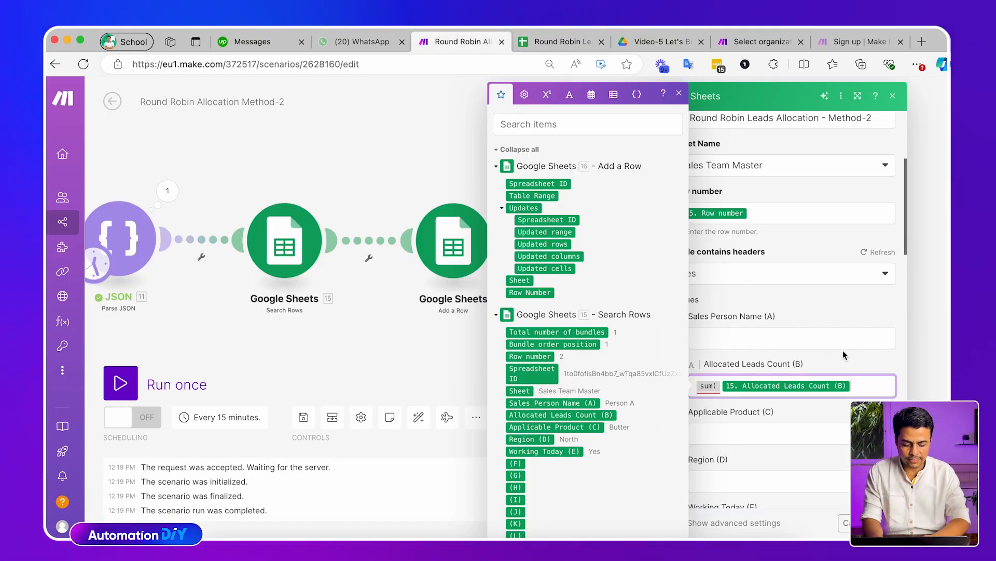
# - Complete the Allocated Leads Count (B) formula so it sums the Search Rows Allocated Leads Count (B) value and 1
pyautogui.click(876, 386)
pyautogui.write('1)')
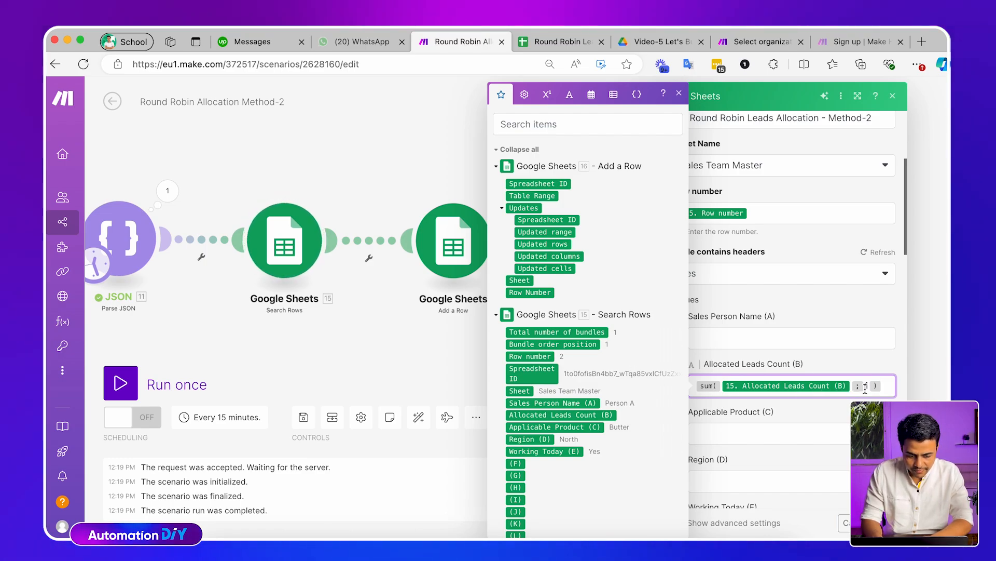
pyautogui.moveTo(866, 389); pyautogui.dragTo(858, 392)
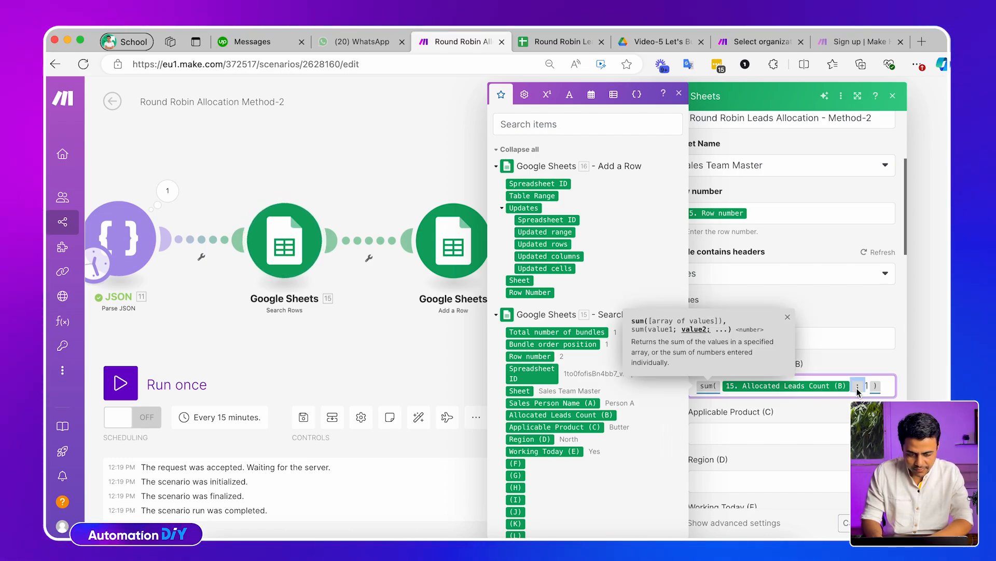
pyautogui.click(835, 405)
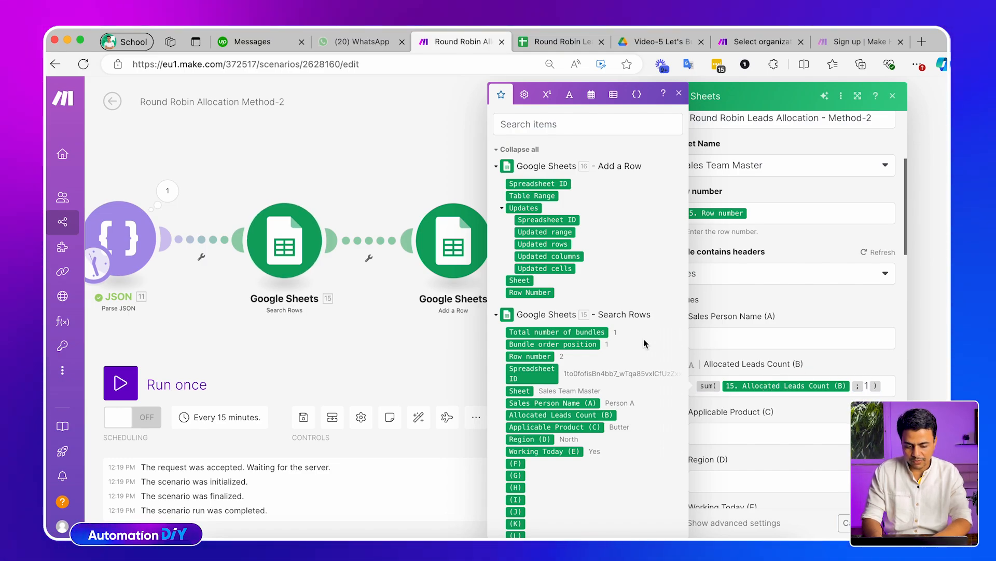
pyautogui.moveTo(532, 414)
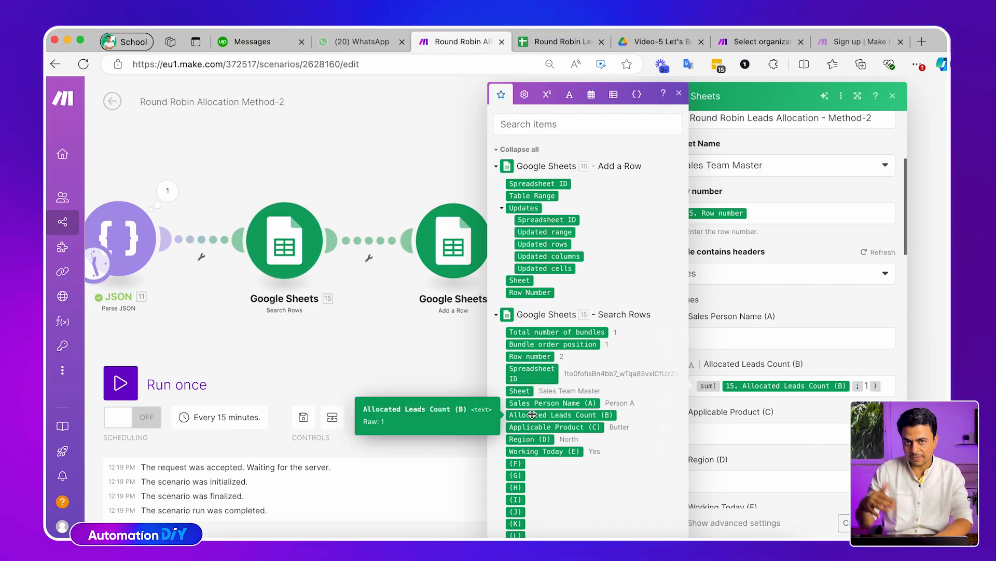
pyautogui.click(561, 45)
pyautogui.click(460, 43)
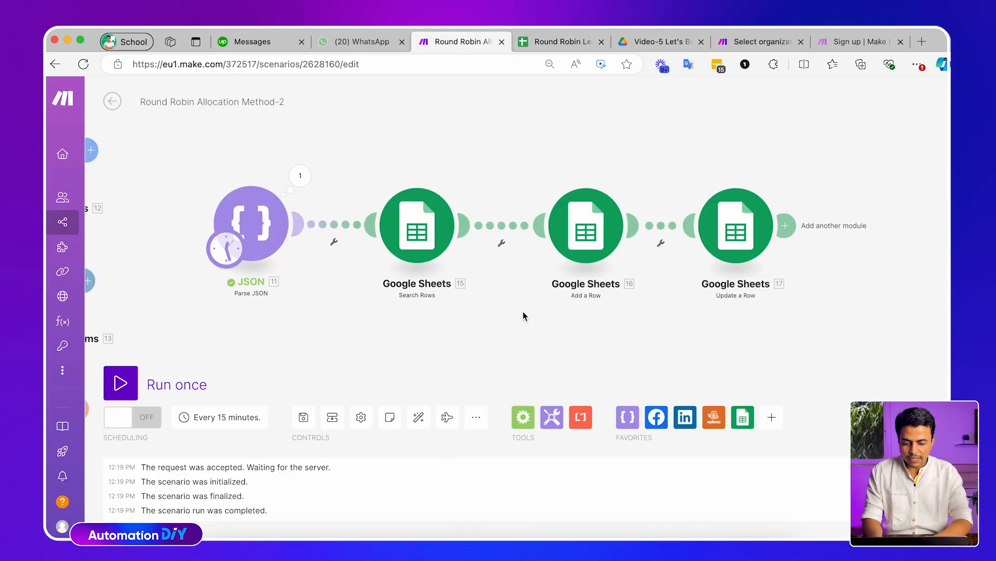
# - Rename the Google Sheets Search Rows module as Search Correct Sales Person
pyautogui.moveTo(522, 311); pyautogui.dragTo(497, 310)
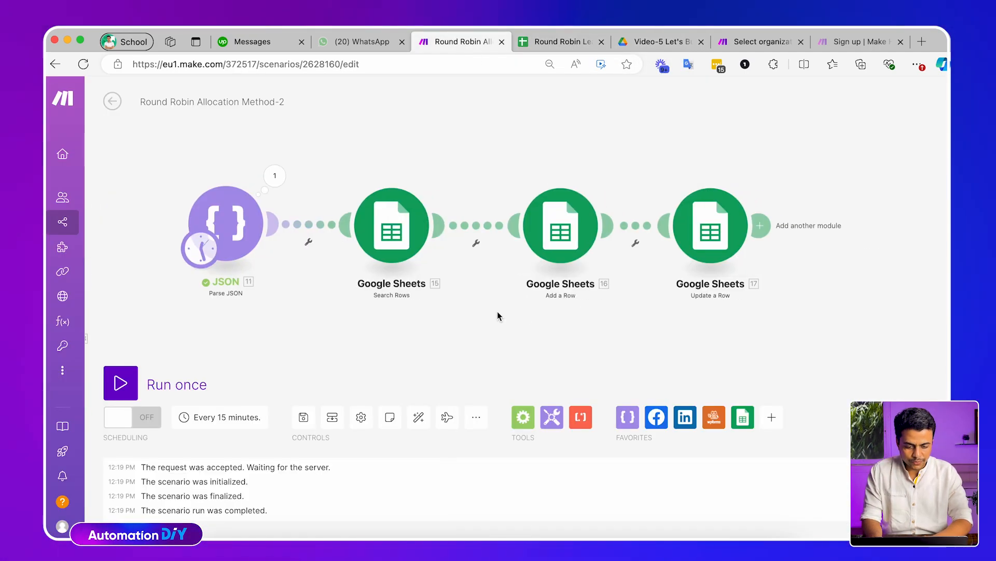
pyautogui.rightClick(382, 217)
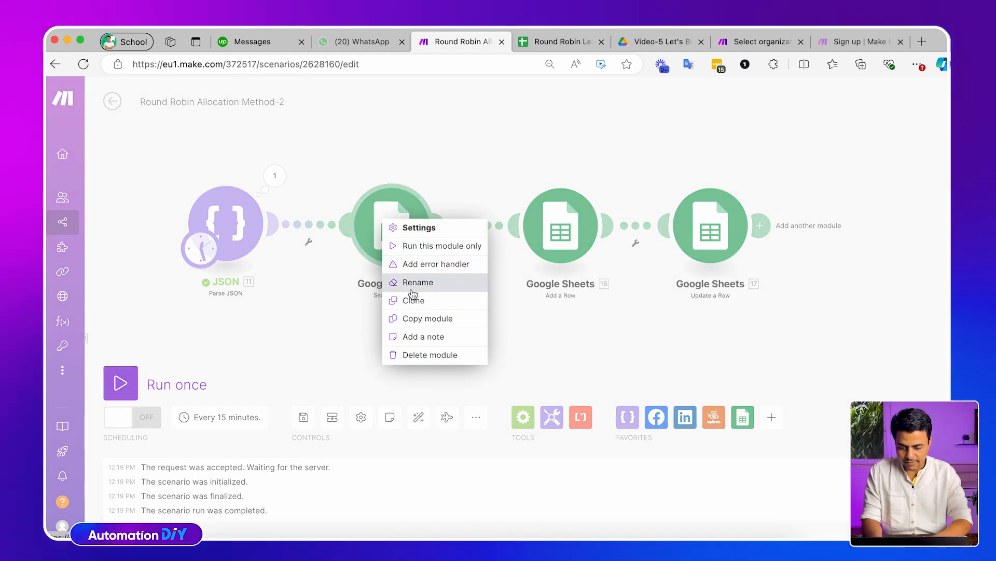
pyautogui.click(411, 282)
pyautogui.write('Search Sales Person')
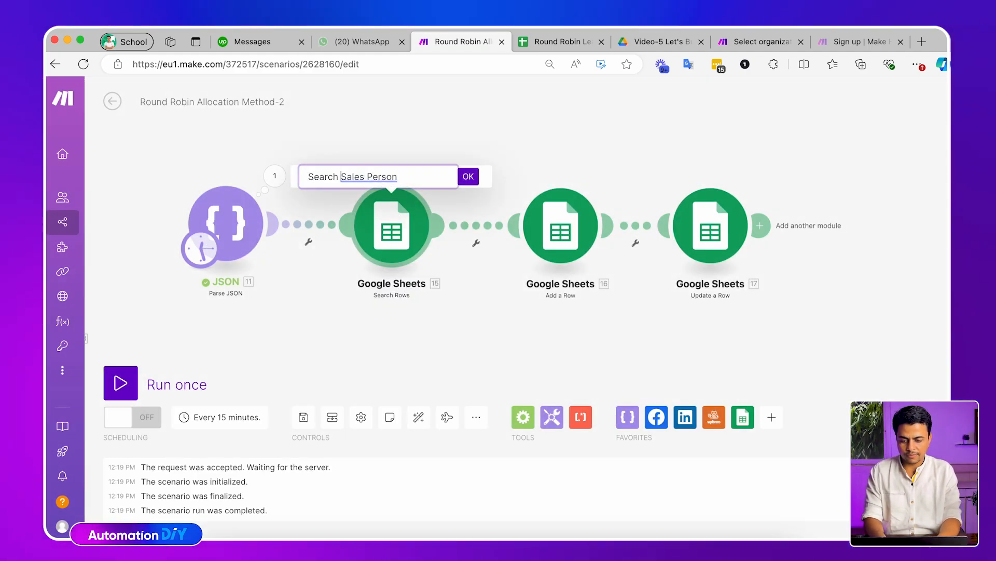
pyautogui.click(365, 177)
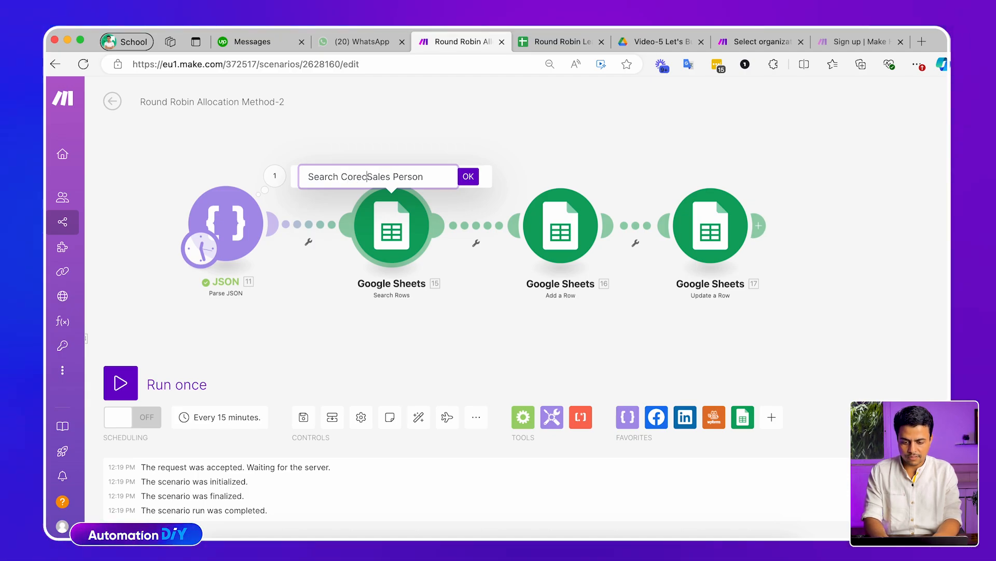
pyautogui.press('BackSpace')
pyautogui.write('ct')
pyautogui.press('Return')
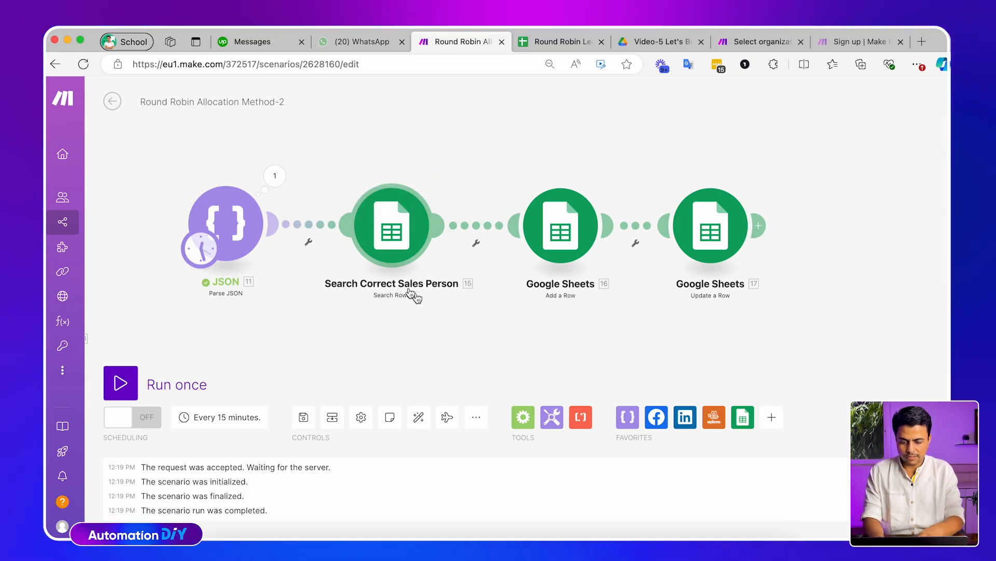
# - Rename the Google Sheets Add a Row module as Add Lead info and Allocation
pyautogui.rightClick(571, 254)
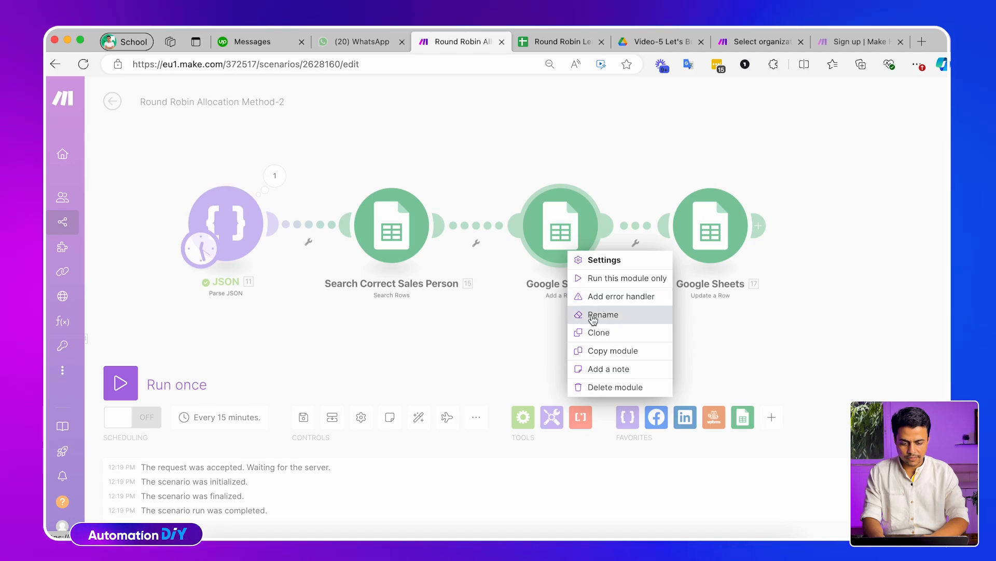
pyautogui.click(602, 315)
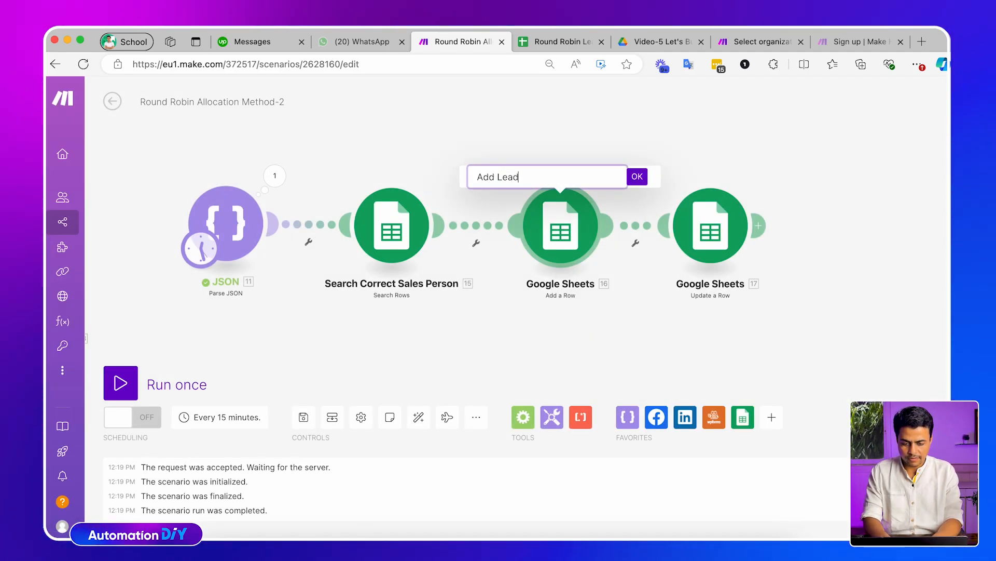
pyautogui.write('Add Lead info and Allocation')
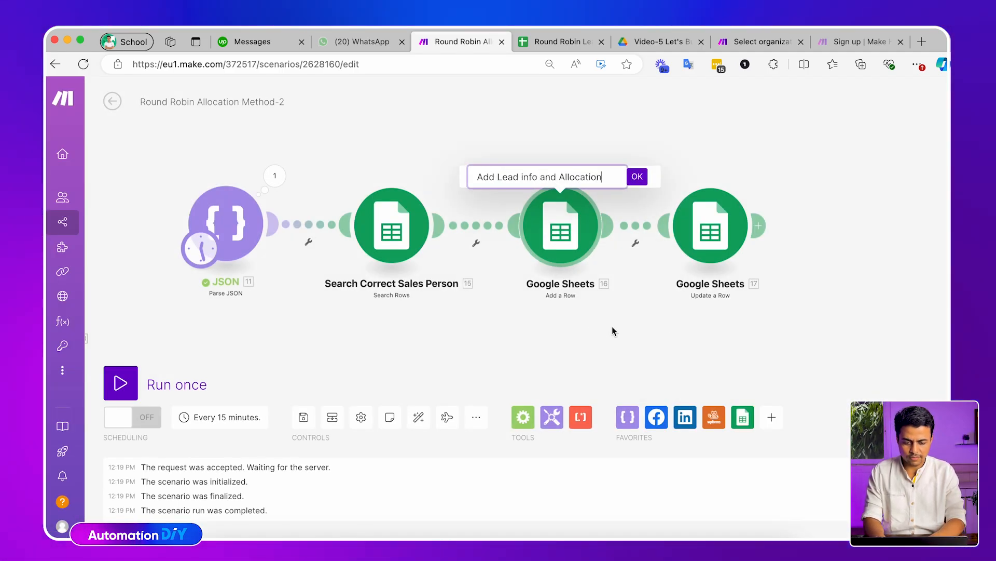
pyautogui.press('Return')
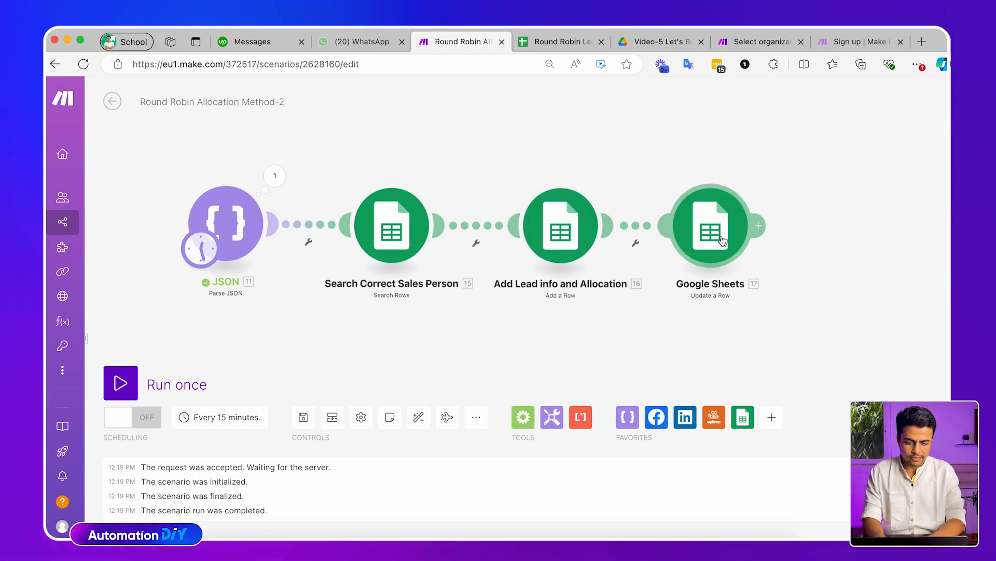
# - Rename the Google Sheets Update a Row module as Update Sales Person Leads Count
pyautogui.click(718, 147)
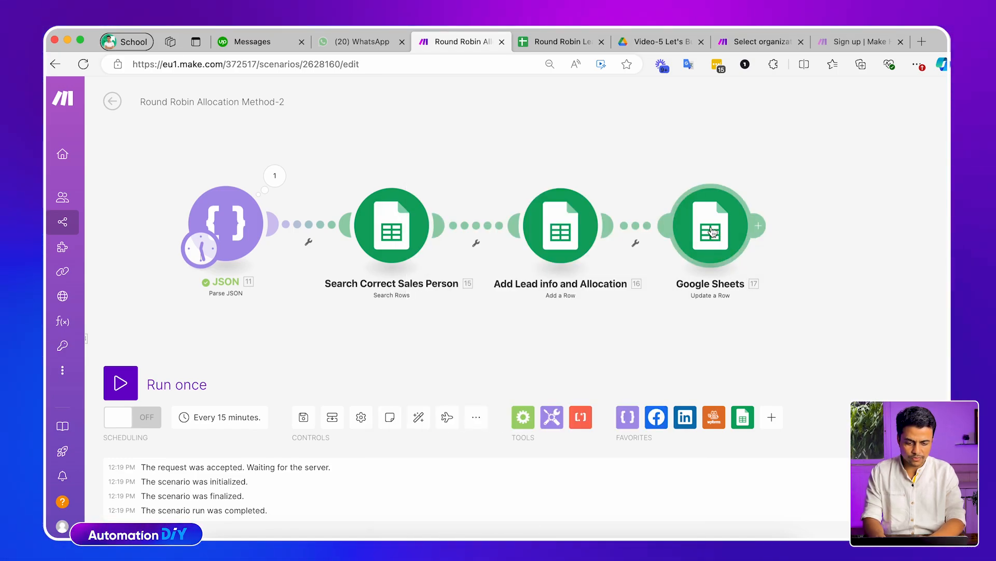
pyautogui.rightClick(714, 230)
pyautogui.click(735, 293)
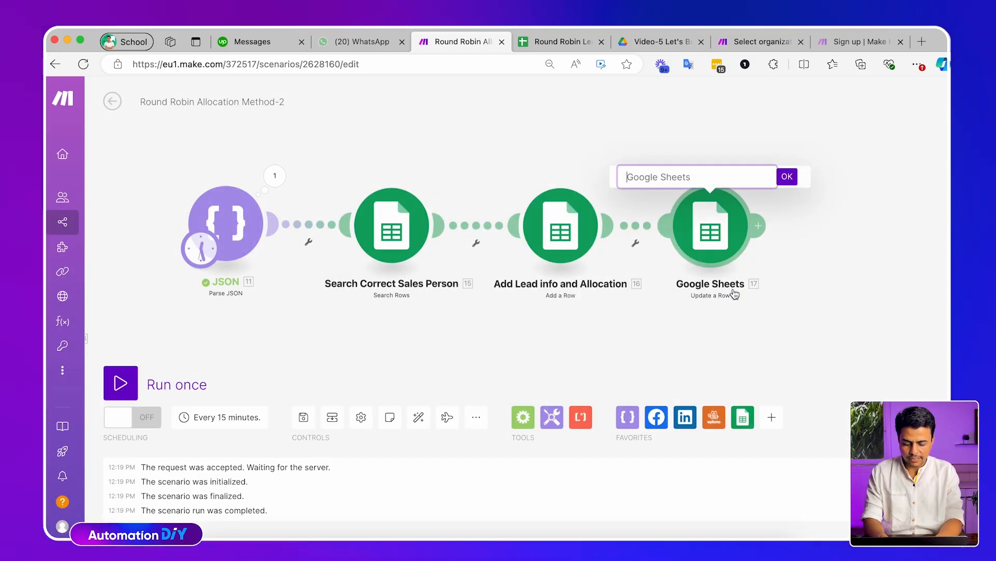
pyautogui.write('Update Sal')
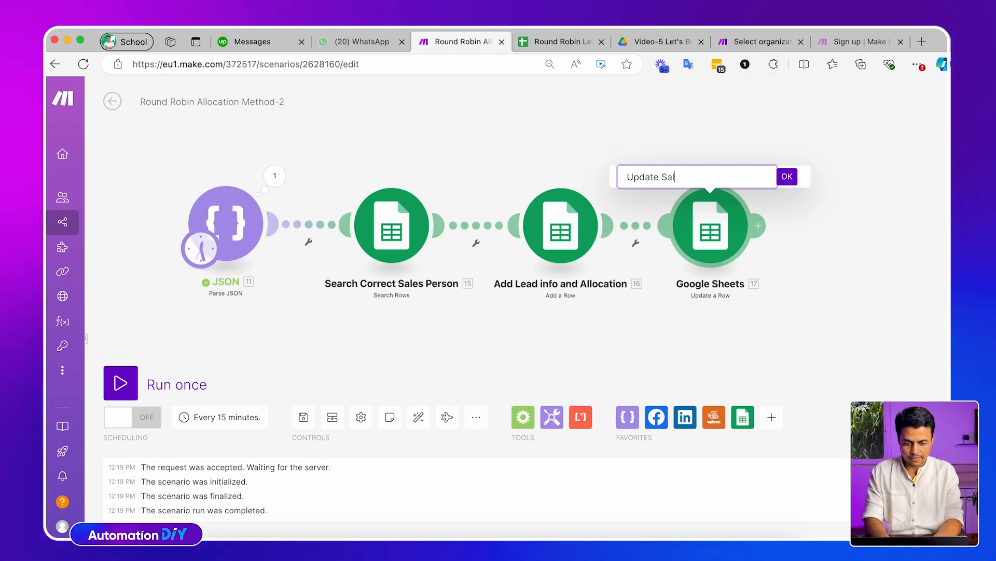
pyautogui.write('es Person Leads Count')
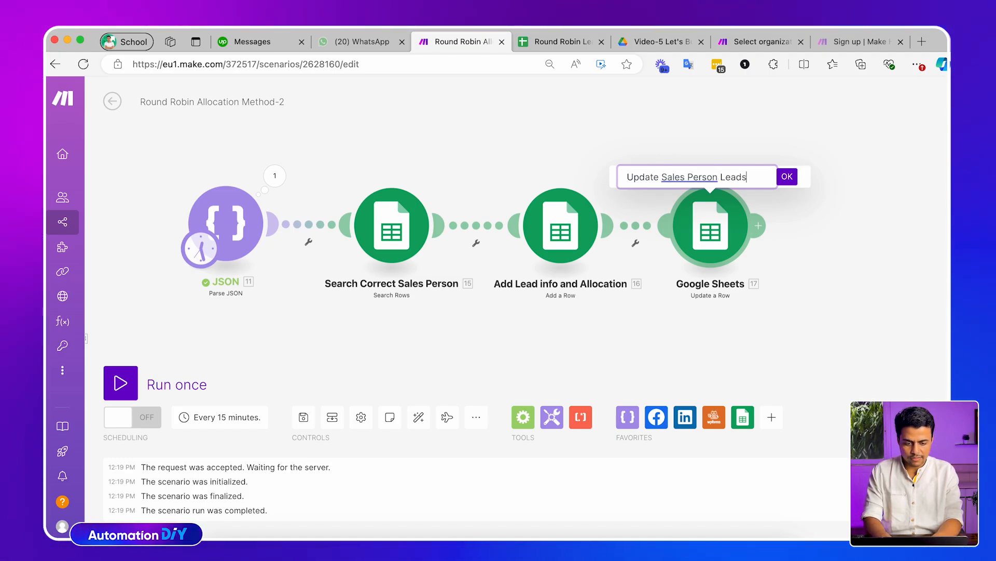
pyautogui.press('Return')
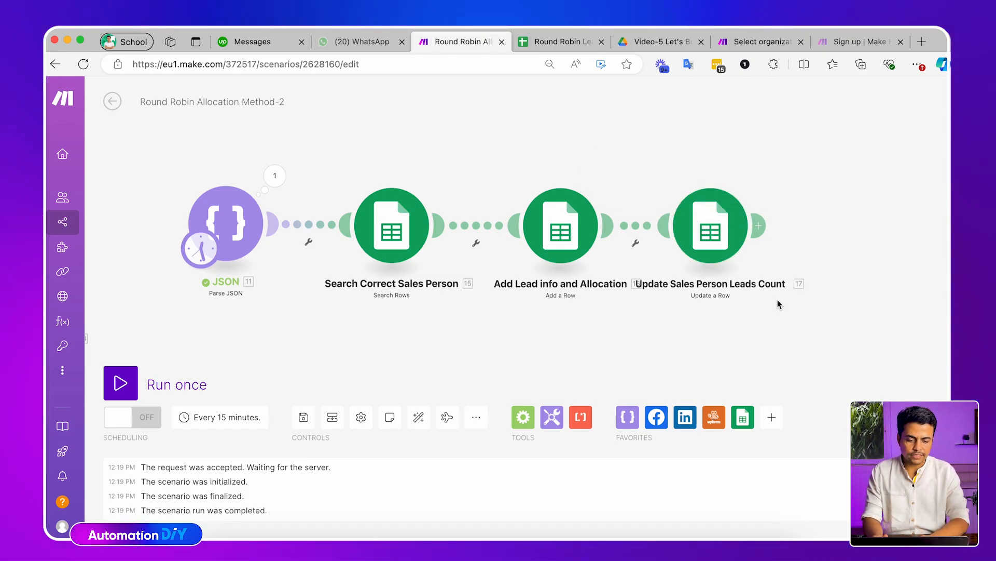
# - Space out the Add a Row and Update a Row modules so their labels do not overlap, and save the scenario
pyautogui.moveTo(711, 233); pyautogui.dragTo(789, 244)
pyautogui.moveTo(609, 233); pyautogui.dragTo(625, 259)
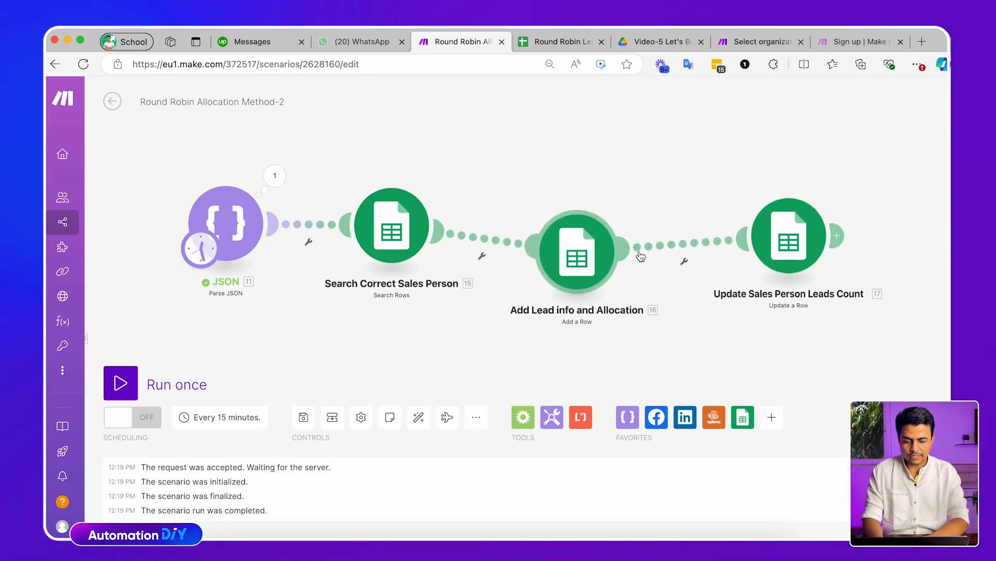
pyautogui.moveTo(777, 239); pyautogui.dragTo(782, 220)
pyautogui.moveTo(555, 285); pyautogui.dragTo(564, 264)
pyautogui.moveTo(581, 266); pyautogui.dragTo(581, 251)
pyautogui.moveTo(548, 306); pyautogui.dragTo(525, 317)
pyautogui.click(303, 417)
pyautogui.moveTo(371, 350); pyautogui.dragTo(351, 352)
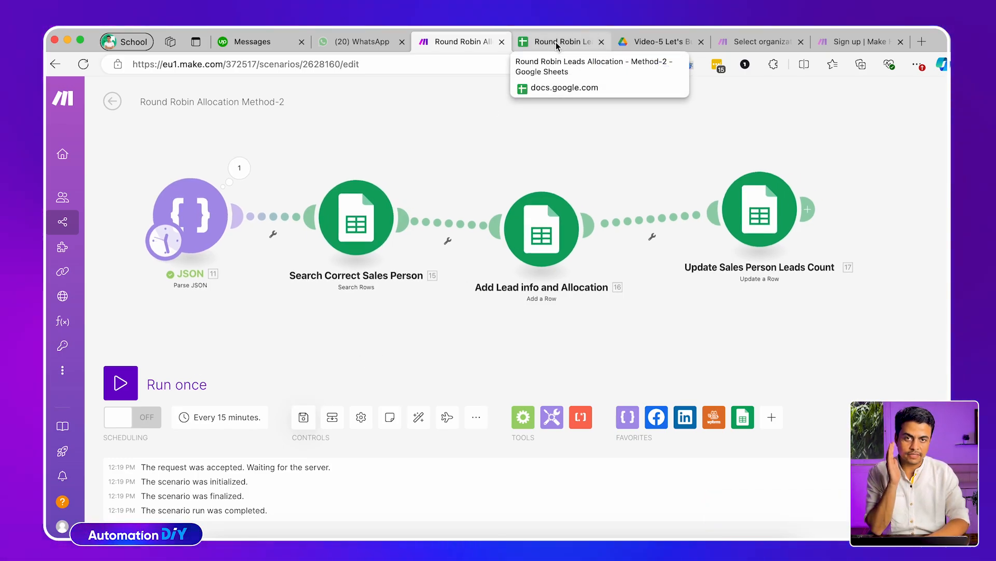
# - Run the scenario once and inspect the lead bundles output by the Parse JSON module
pyautogui.click(130, 393)
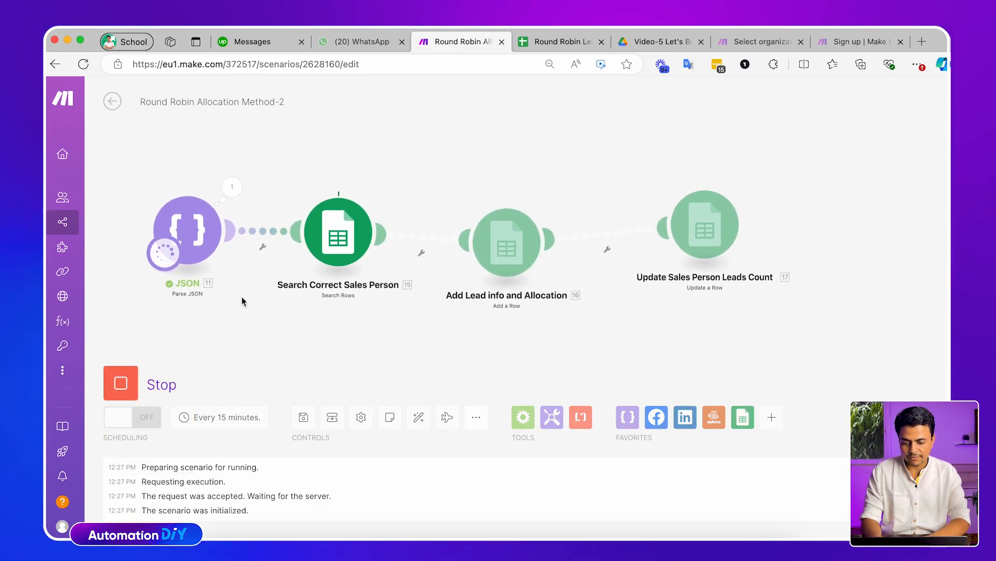
pyautogui.click(214, 188)
pyautogui.scroll(-5, 265, 324)
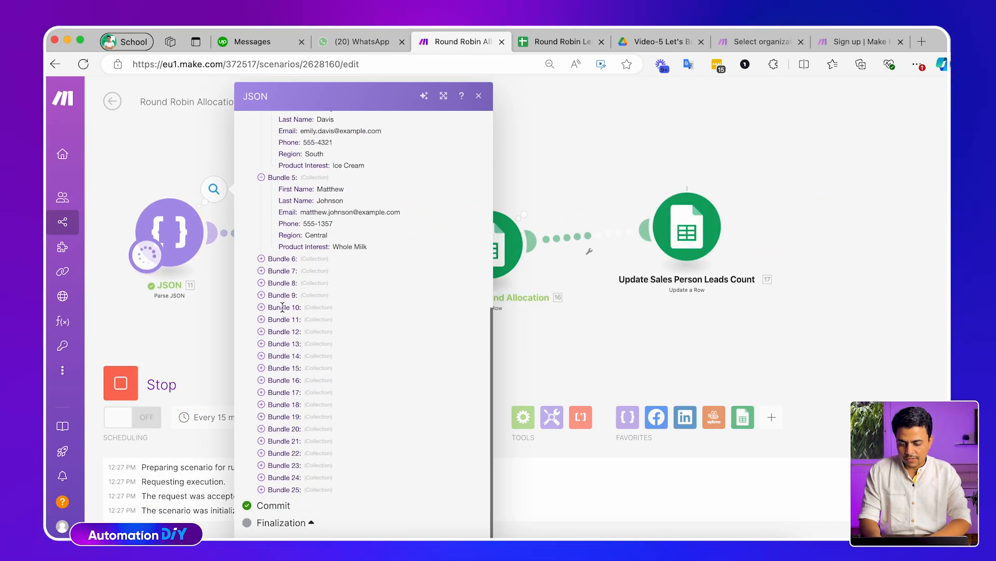
pyautogui.click(202, 322)
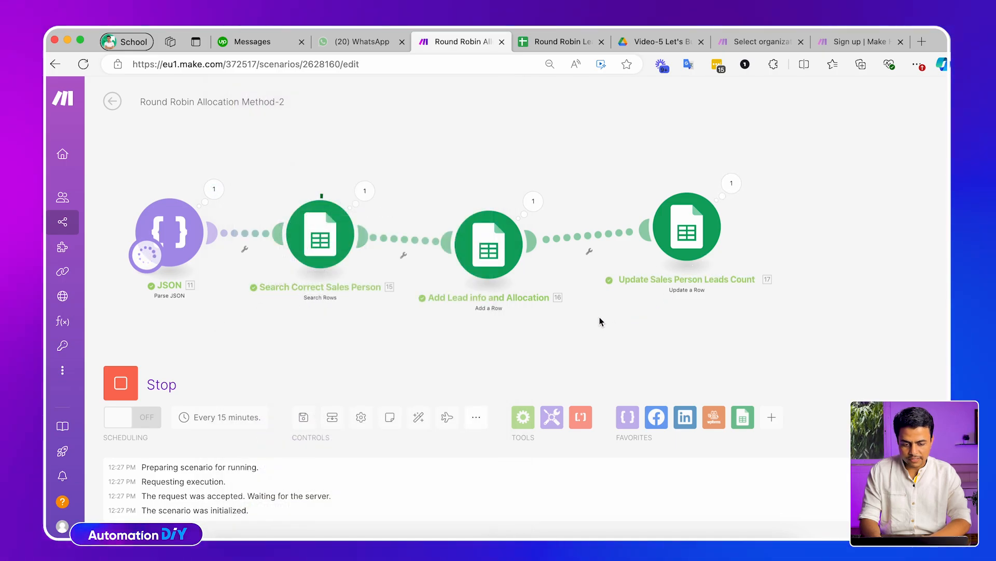
# - Switch to the Leads Master sheet in Google Sheets and set its zoom to 100%
pyautogui.click(563, 42)
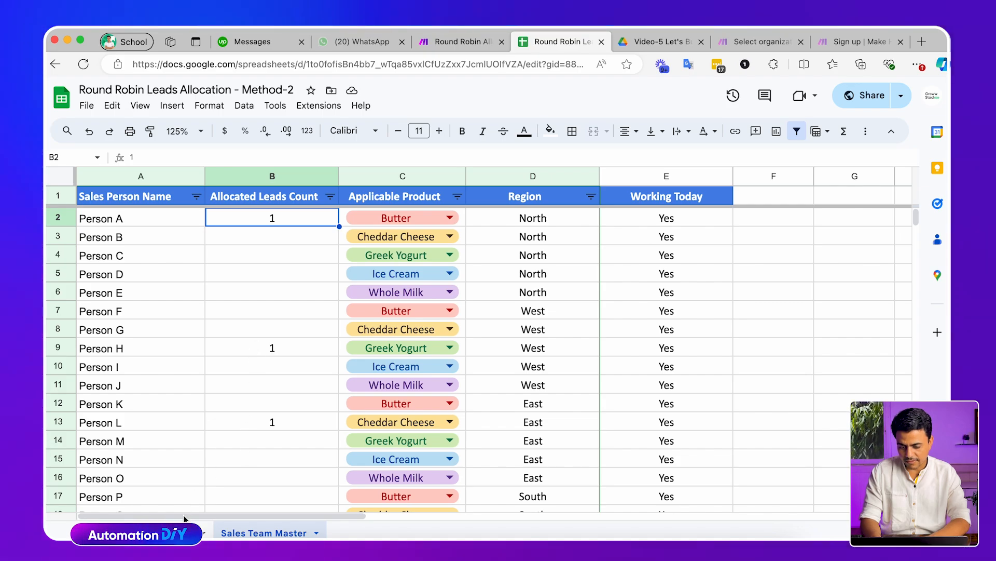
pyautogui.click(197, 531)
pyautogui.hscroll(3, 460, 329)
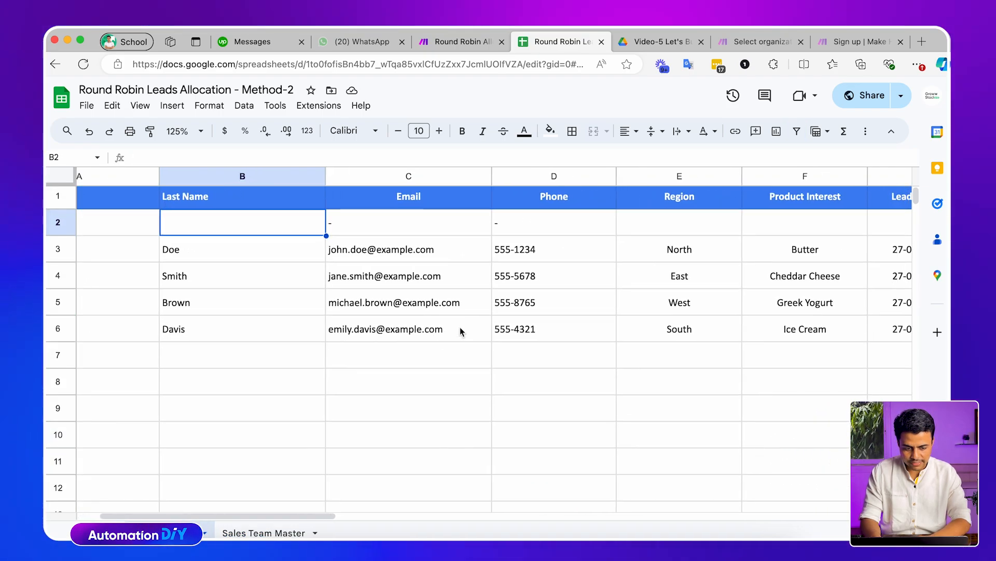
pyautogui.hscroll(-3, 461, 329)
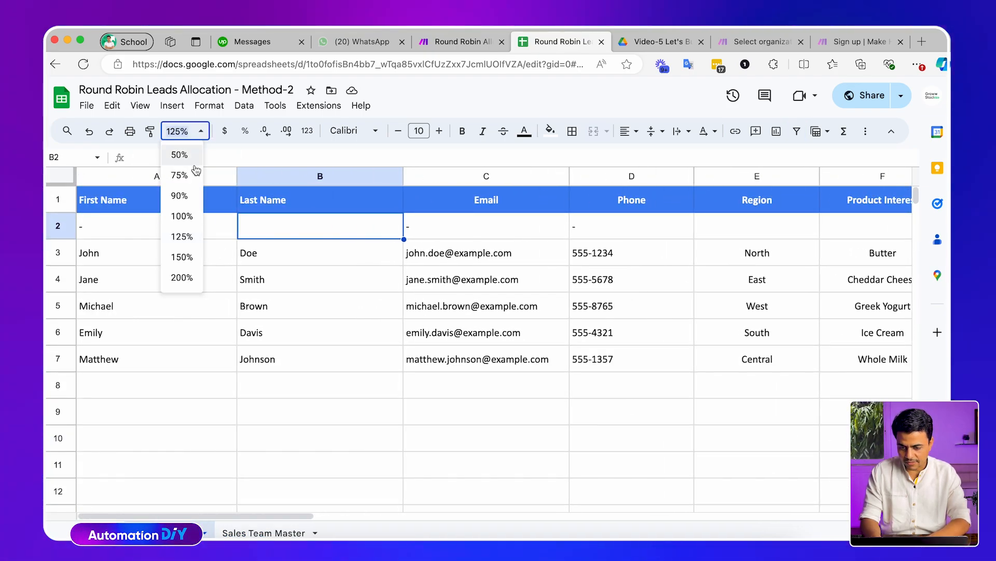
pyautogui.click(195, 217)
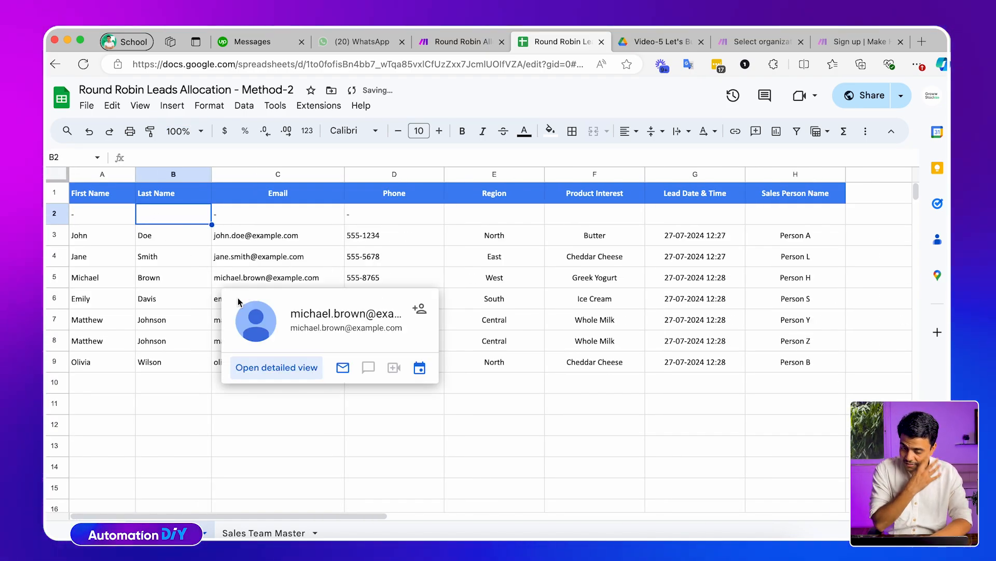
# - Examine the region, product interest and assigned salesperson of the leads being added to the Leads Master sheet
pyautogui.click(205, 336)
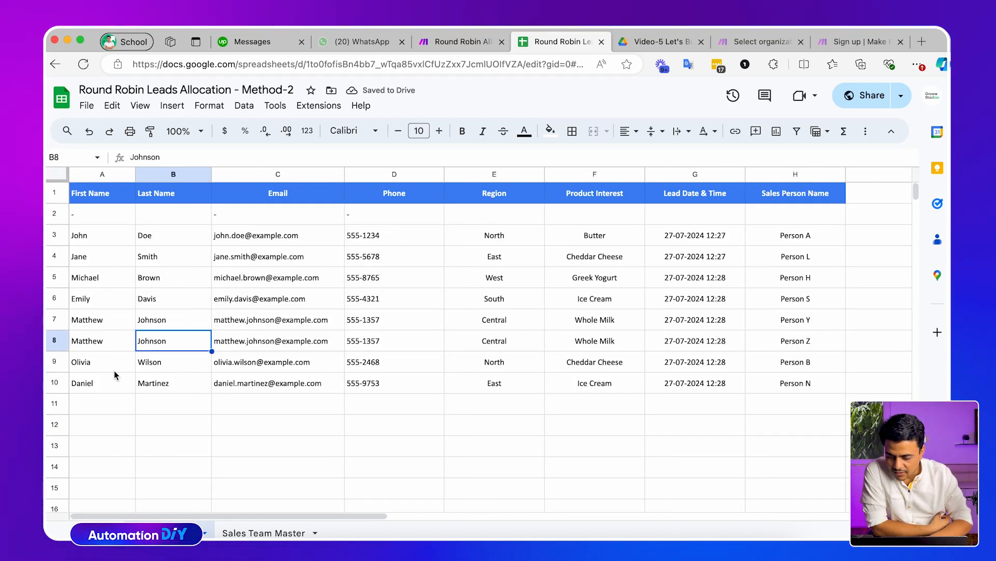
pyautogui.click(575, 390)
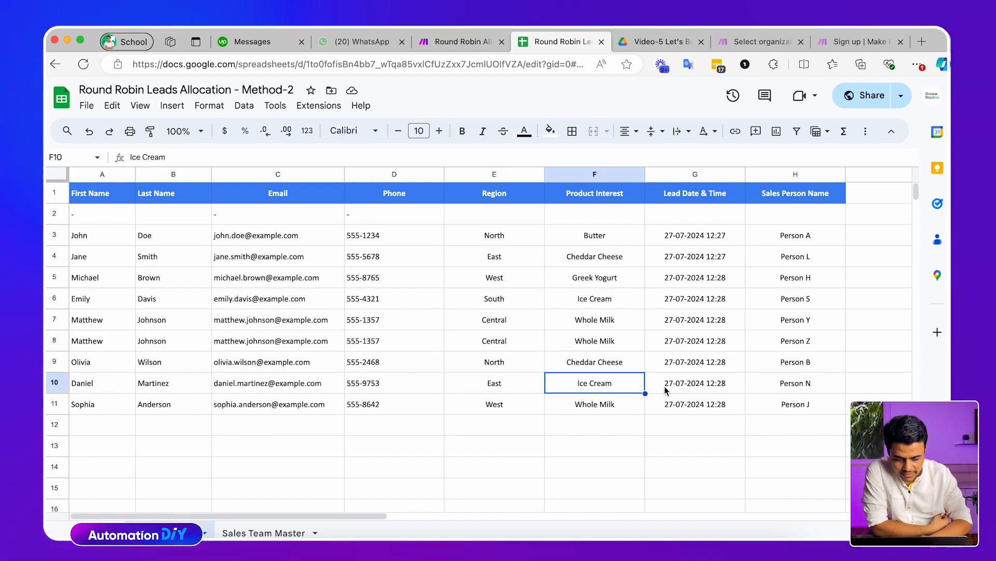
pyautogui.click(769, 384)
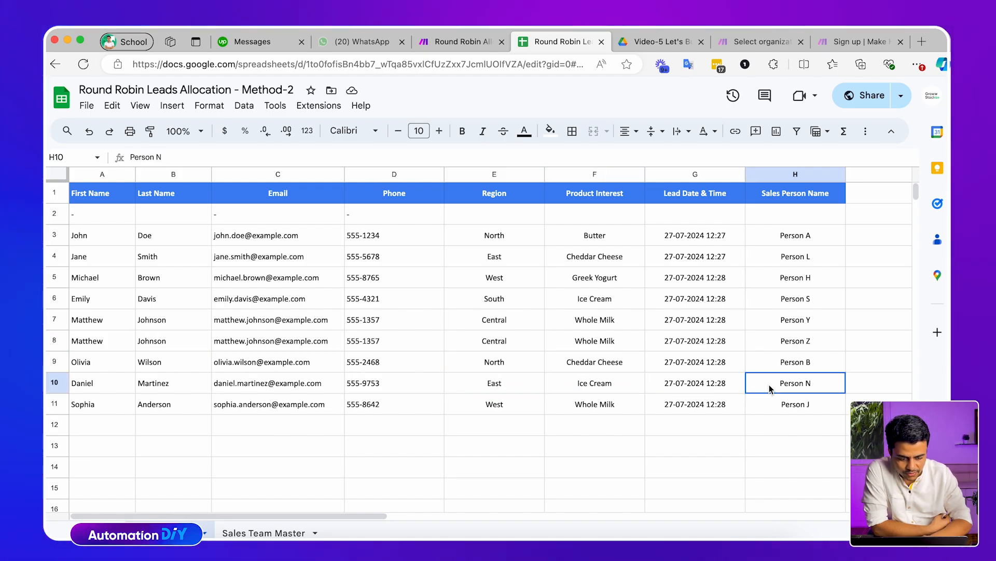
pyautogui.click(115, 410)
pyautogui.click(498, 408)
pyautogui.click(626, 410)
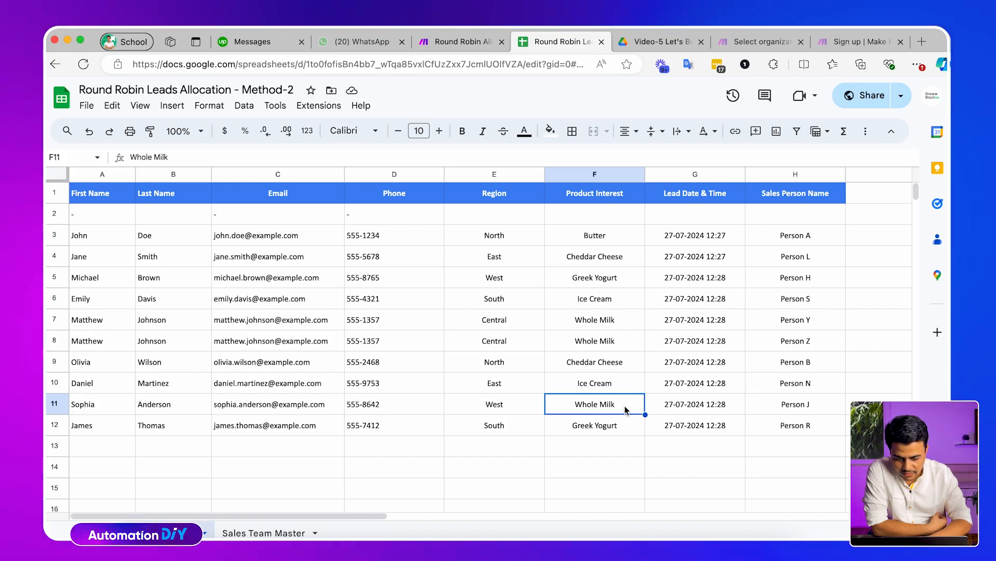
pyautogui.click(801, 406)
pyautogui.scroll(-3, 583, 424)
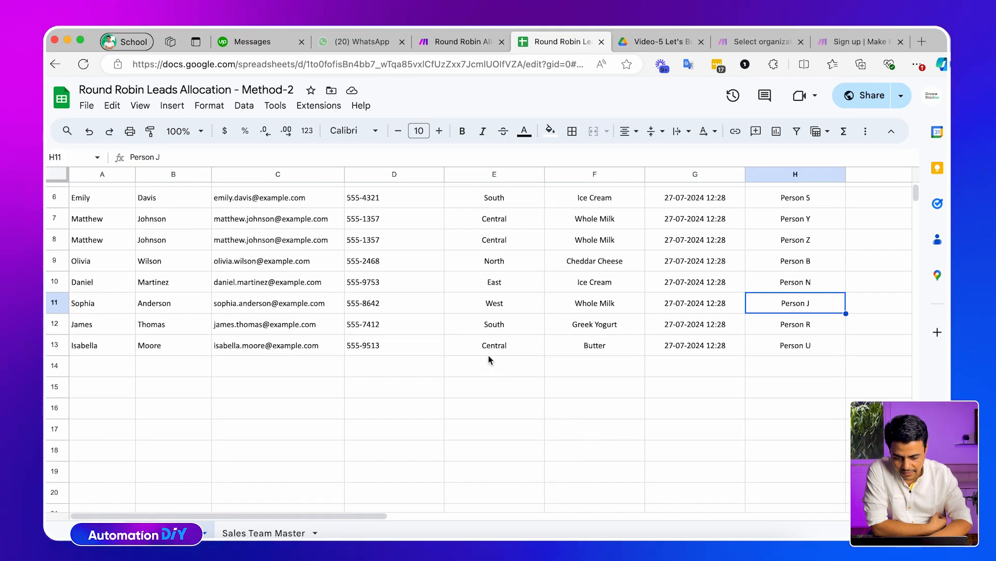
pyautogui.scroll(3, 488, 355)
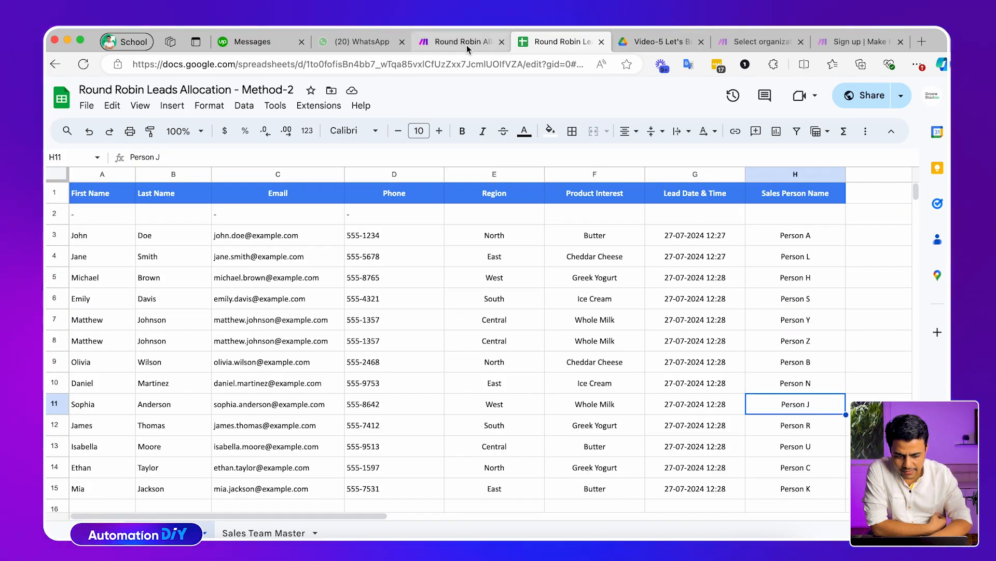
pyautogui.scroll(-3, 445, 329)
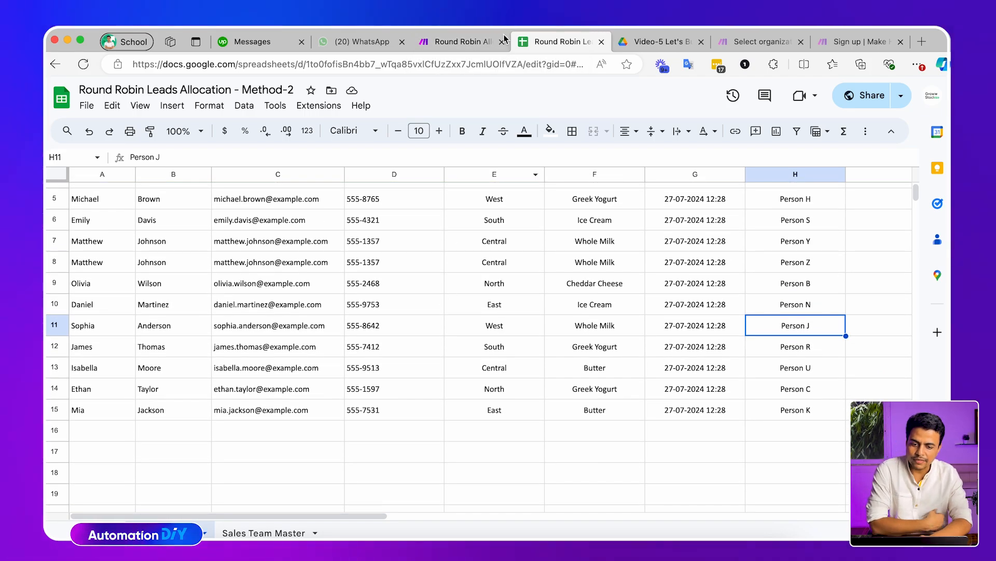
# - Switch to the Make scenario and inspect the lead bundles output by the JSON module during the run
pyautogui.click(457, 41)
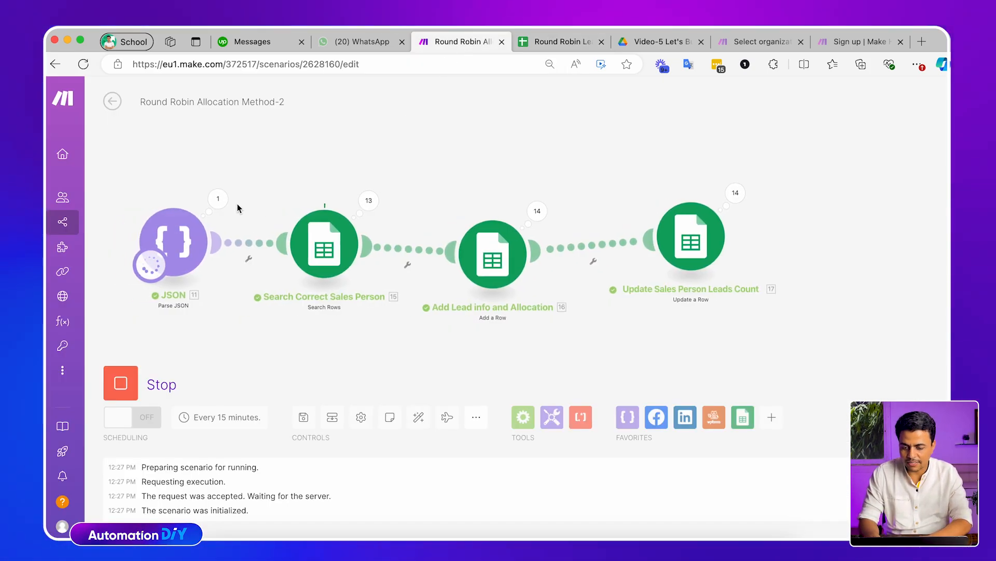
pyautogui.click(221, 201)
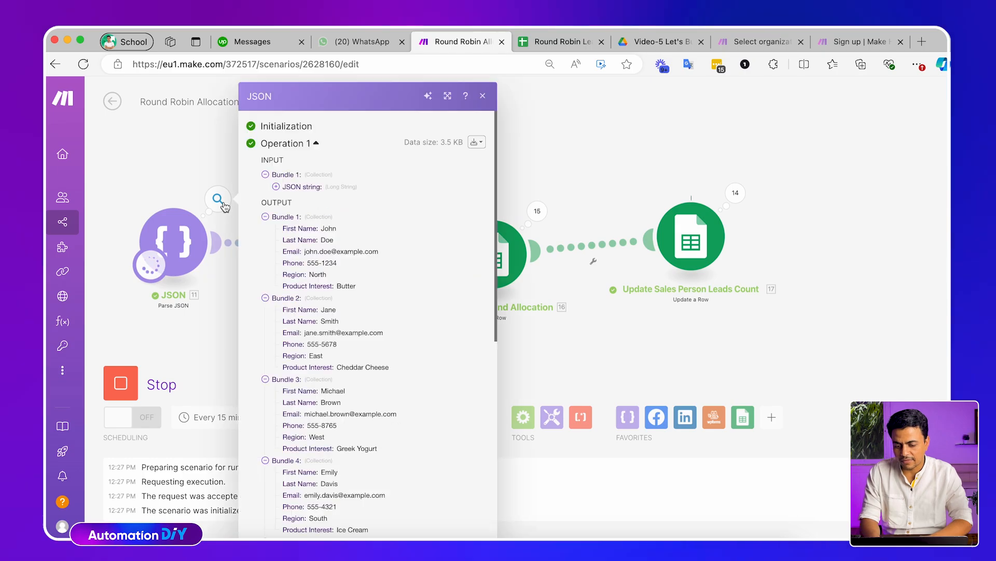
pyautogui.scroll(-5, 341, 383)
pyautogui.scroll(10, 339, 382)
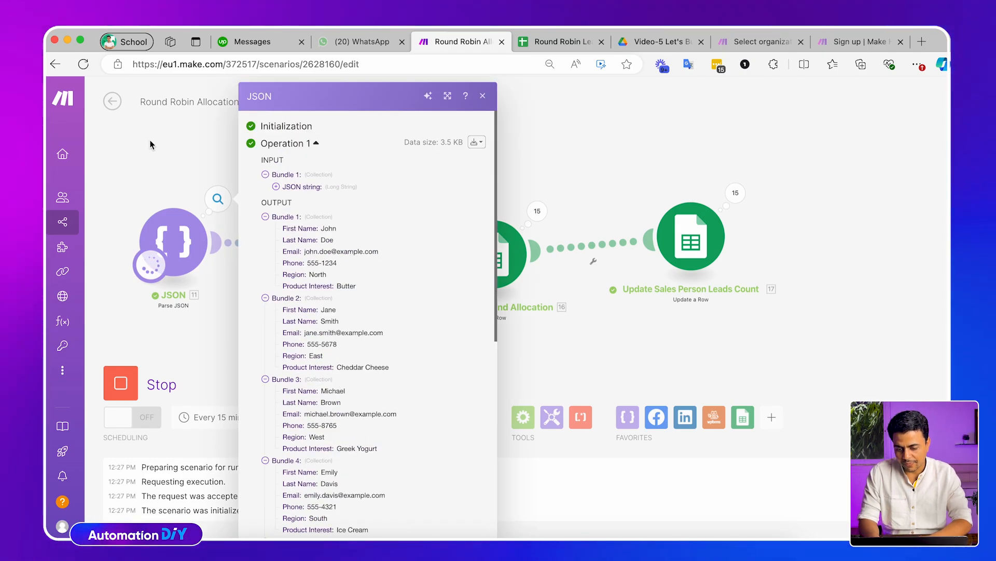
pyautogui.click(157, 163)
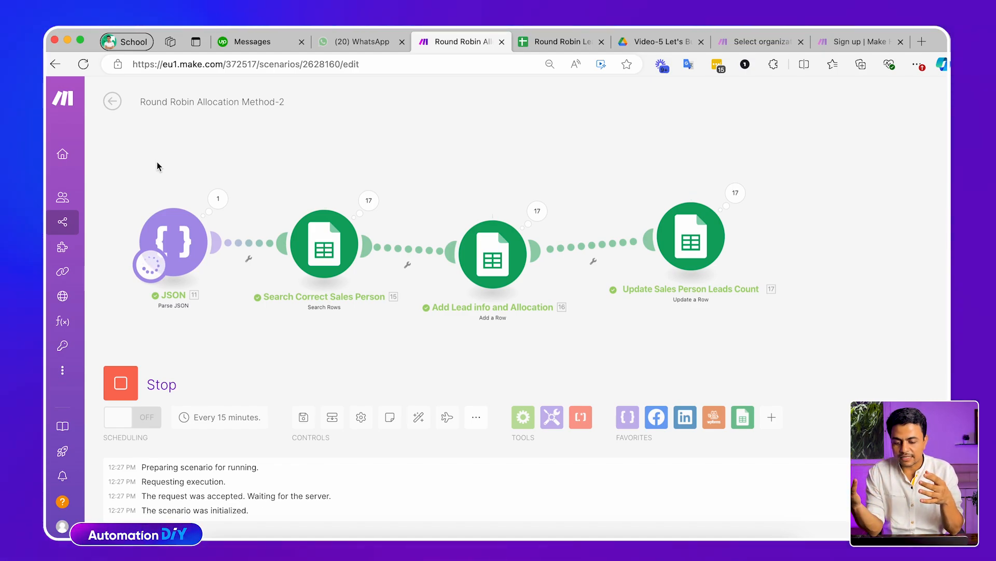
# - Look over the unconnected Facebook Lead Ads, LinkedIn Lead Gen Forms and WPForms modules, and return to the main module chain
pyautogui.moveTo(157, 164); pyautogui.dragTo(430, 173)
pyautogui.moveTo(383, 206); pyautogui.dragTo(382, 125)
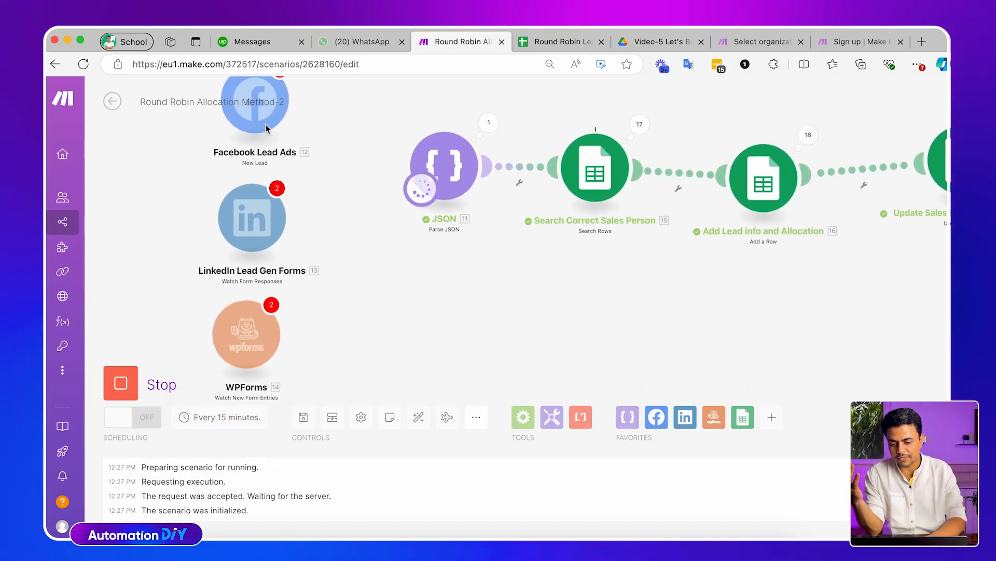
pyautogui.moveTo(300, 303); pyautogui.dragTo(289, 213)
pyautogui.moveTo(277, 265); pyautogui.dragTo(278, 396)
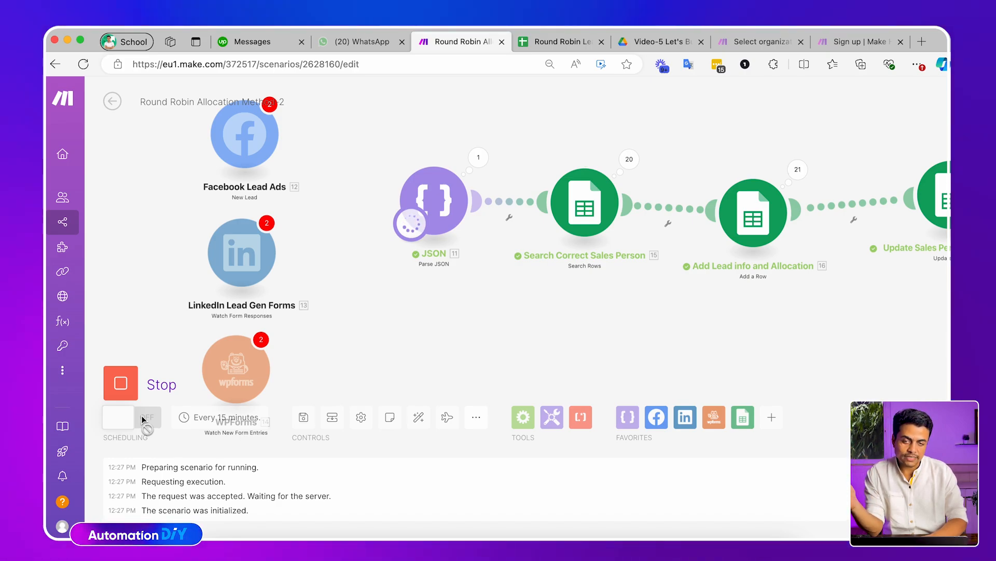
pyautogui.moveTo(596, 270); pyautogui.dragTo(396, 275)
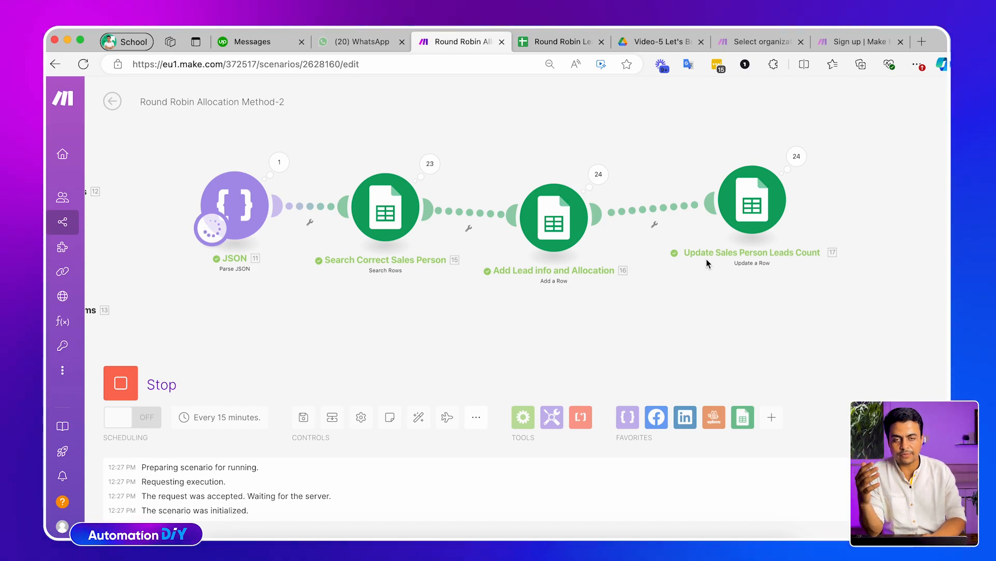
# - Switch to the Leads Master sheet in Google Sheets and check the last added lead's region, product interest and assigned salesperson
pyautogui.click(555, 42)
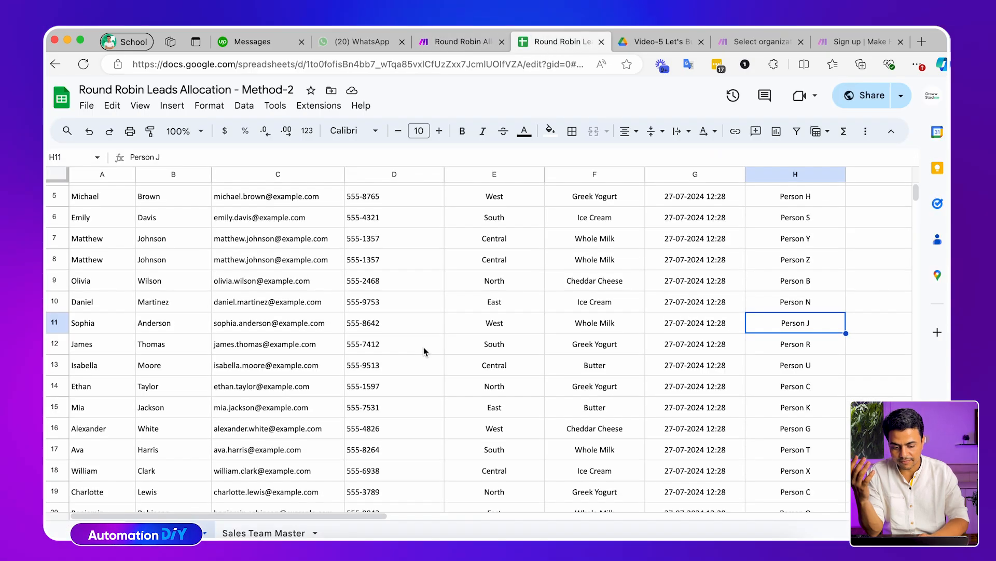
pyautogui.scroll(-6, 423, 347)
pyautogui.scroll(1, 273, 298)
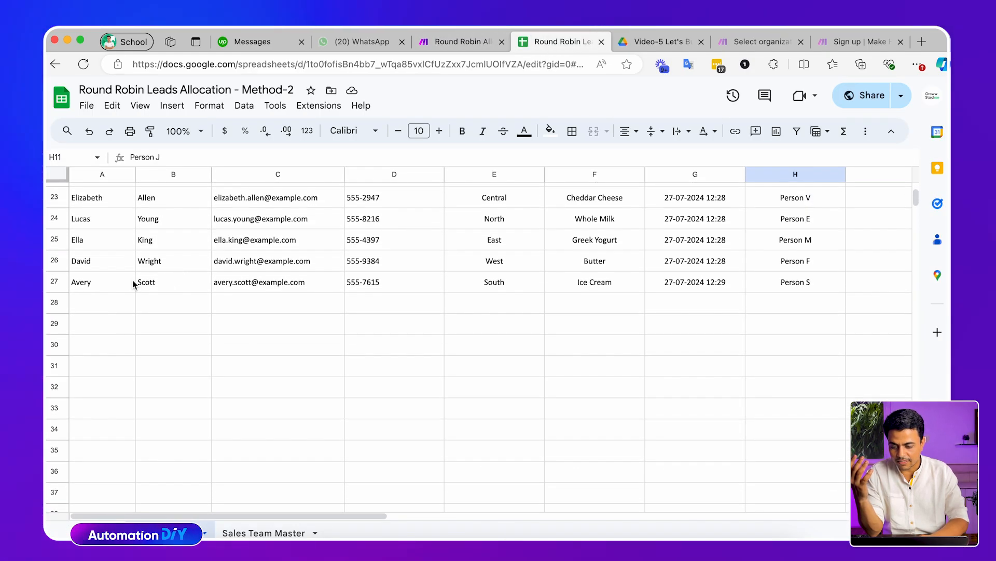
pyautogui.click(456, 41)
pyautogui.click(557, 45)
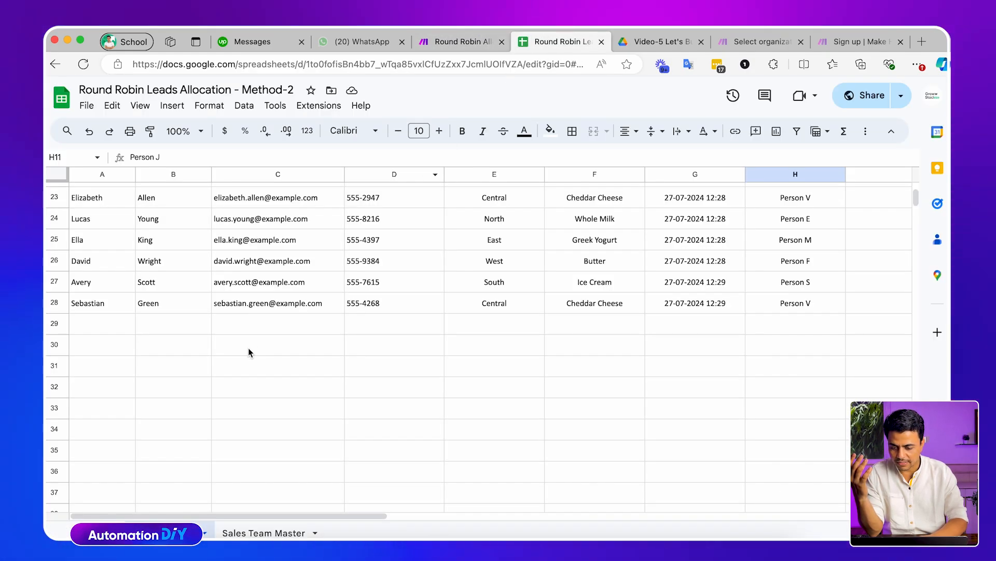
pyautogui.click(113, 305)
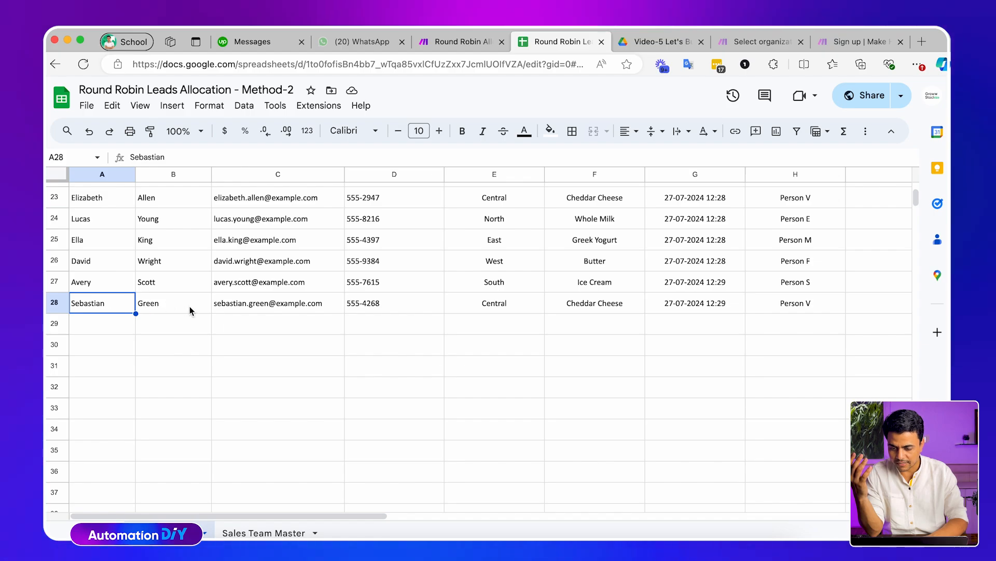
pyautogui.click(522, 306)
pyautogui.click(594, 305)
pyautogui.click(774, 304)
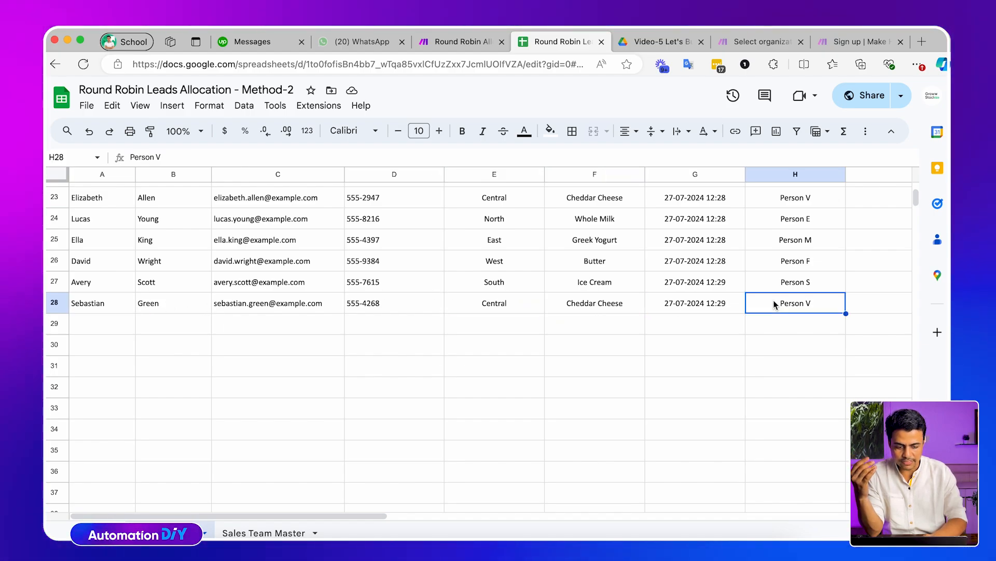
# - Check the run's status in Make, and review the allocated leads counts in the Sales Team Master sheet, including Person C's
pyautogui.click(460, 41)
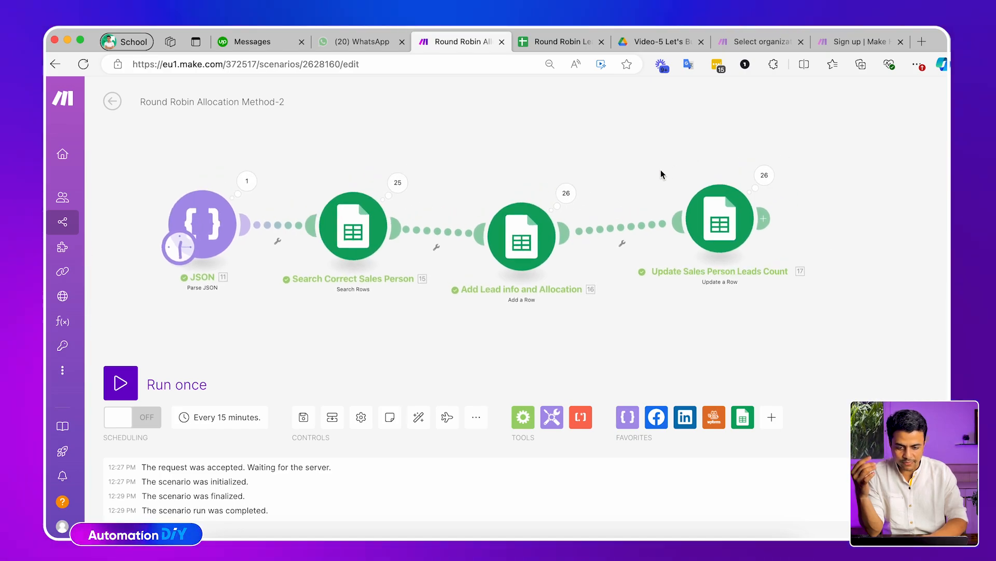
pyautogui.click(562, 42)
pyautogui.click(263, 532)
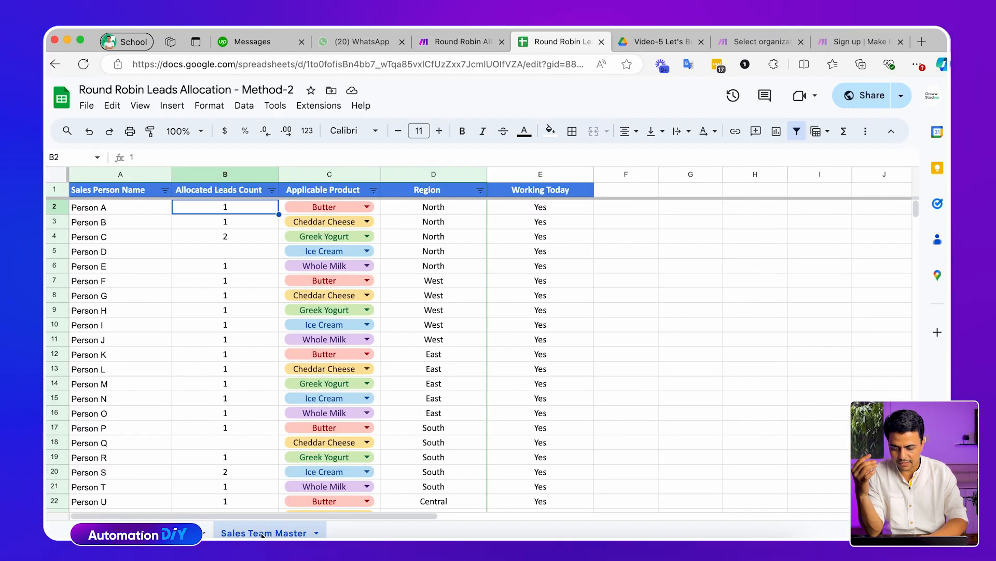
pyautogui.scroll(-5, 263, 329)
pyautogui.scroll(5, 261, 328)
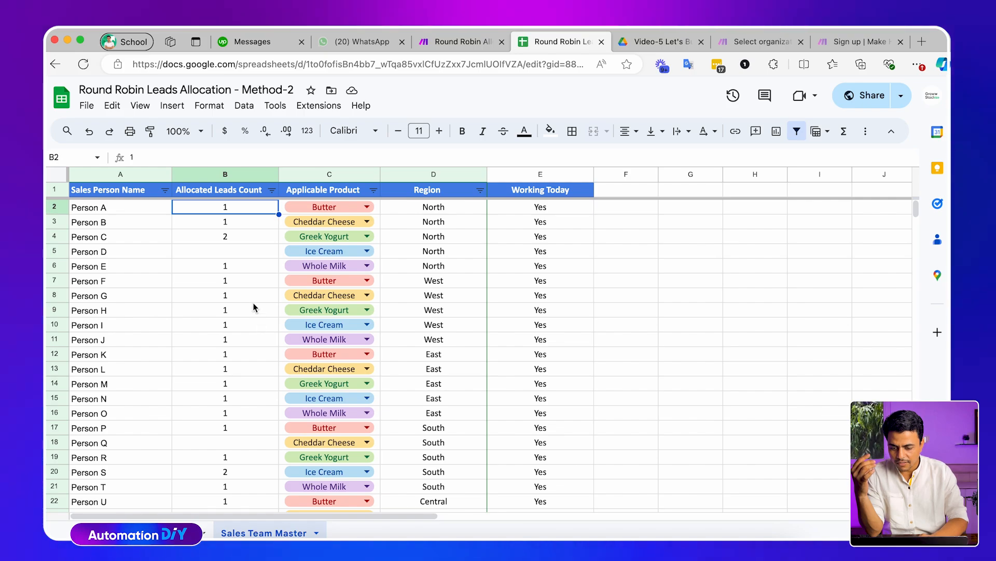
pyautogui.click(212, 237)
pyautogui.click(143, 237)
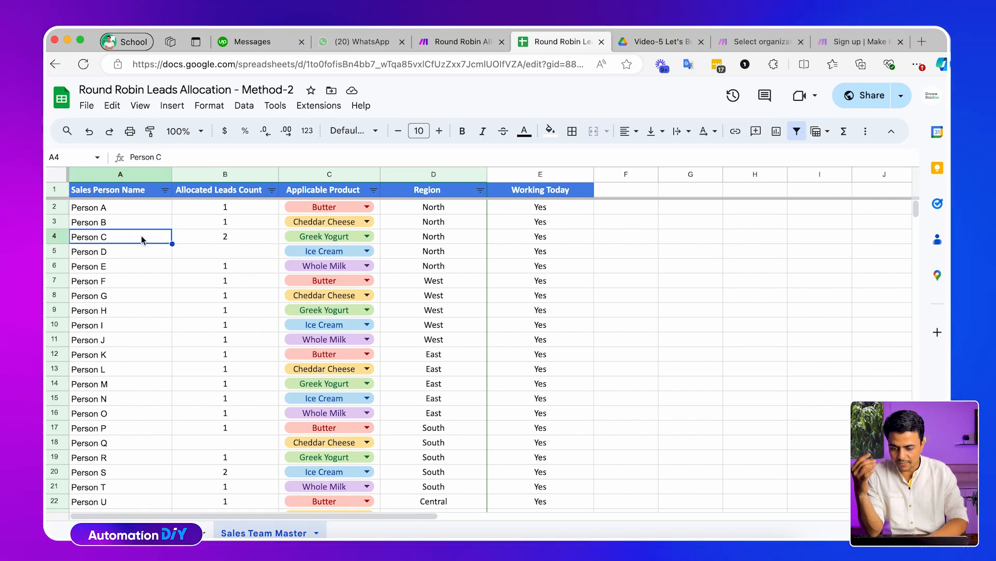
pyautogui.click(230, 237)
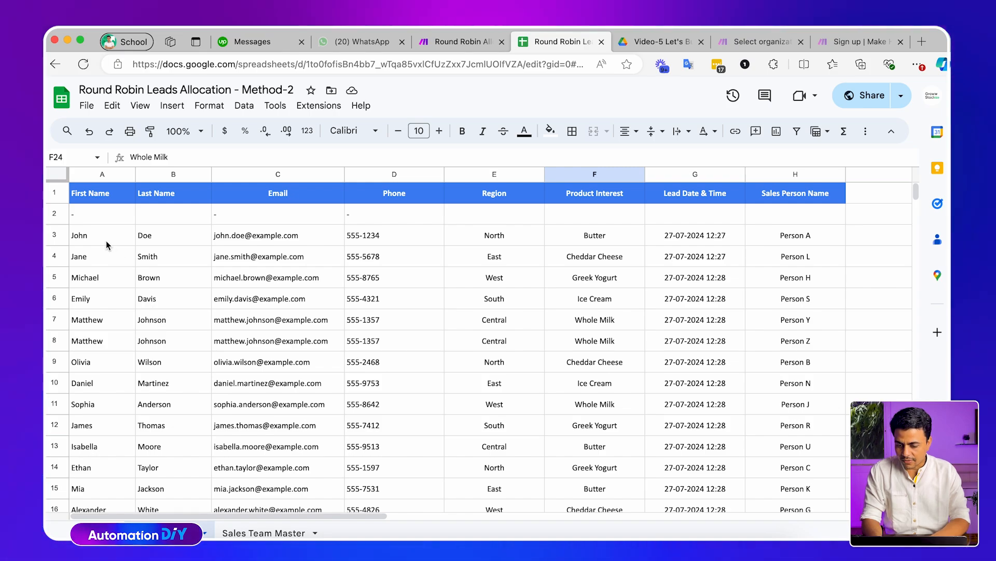
# - Review the region, product interest and salesperson columns across the leads recorded in the Leads Master sheet
pyautogui.click(106, 239)
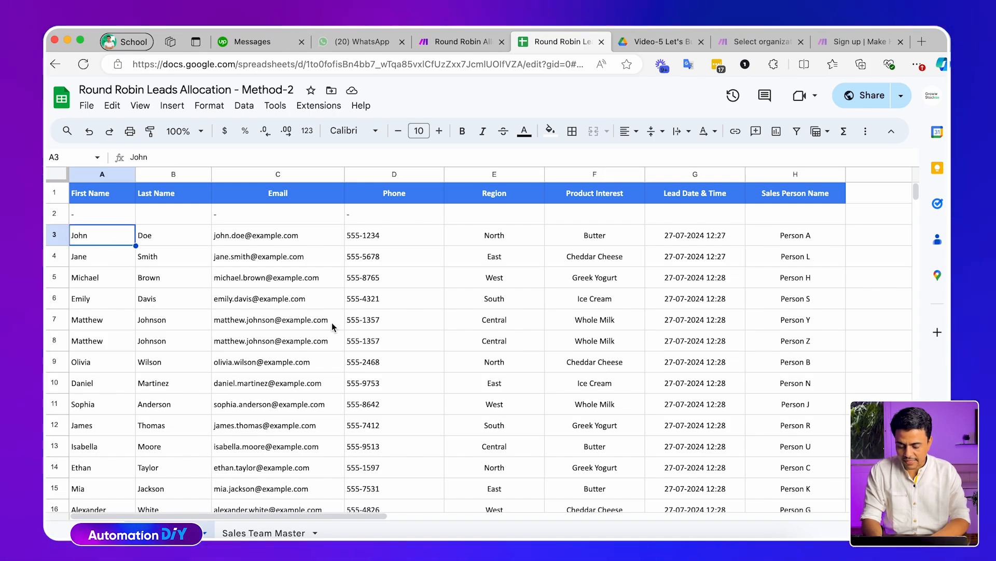
pyautogui.scroll(-2, 372, 335)
pyautogui.scroll(-3, 338, 336)
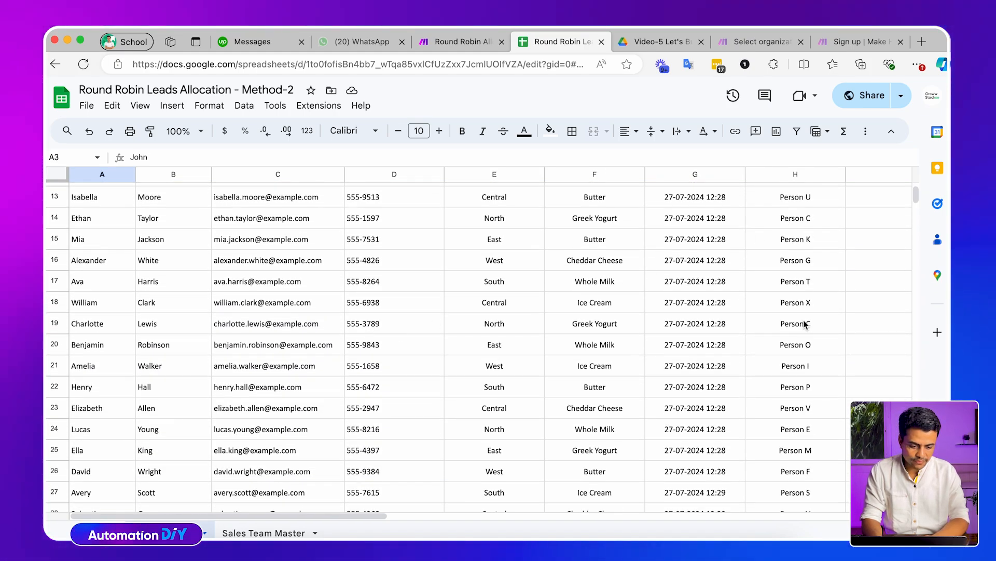
pyautogui.click(796, 345)
pyautogui.moveTo(497, 242); pyautogui.dragTo(493, 307)
pyautogui.moveTo(595, 239); pyautogui.dragTo(584, 344)
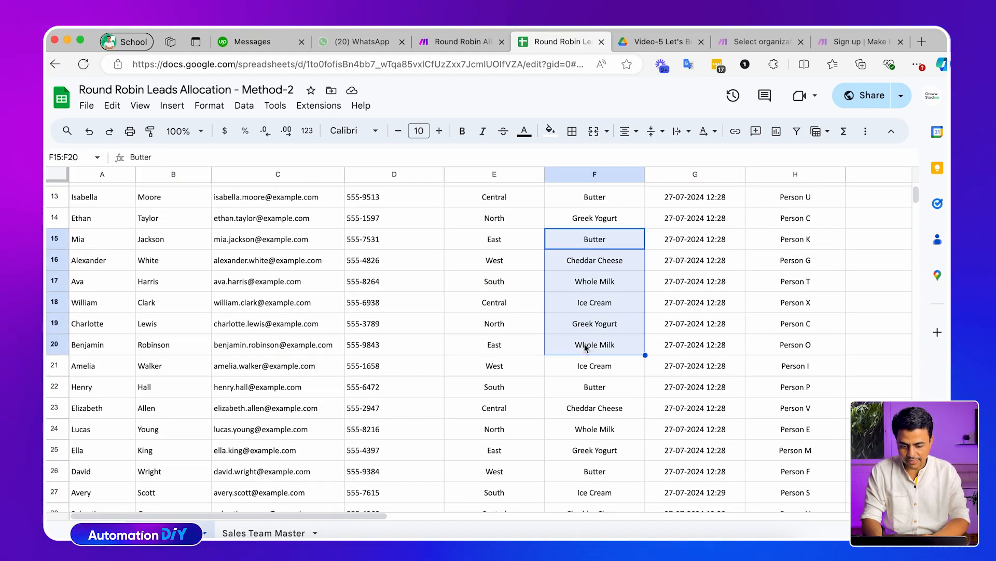
pyautogui.scroll(5, 584, 344)
pyautogui.click(494, 320)
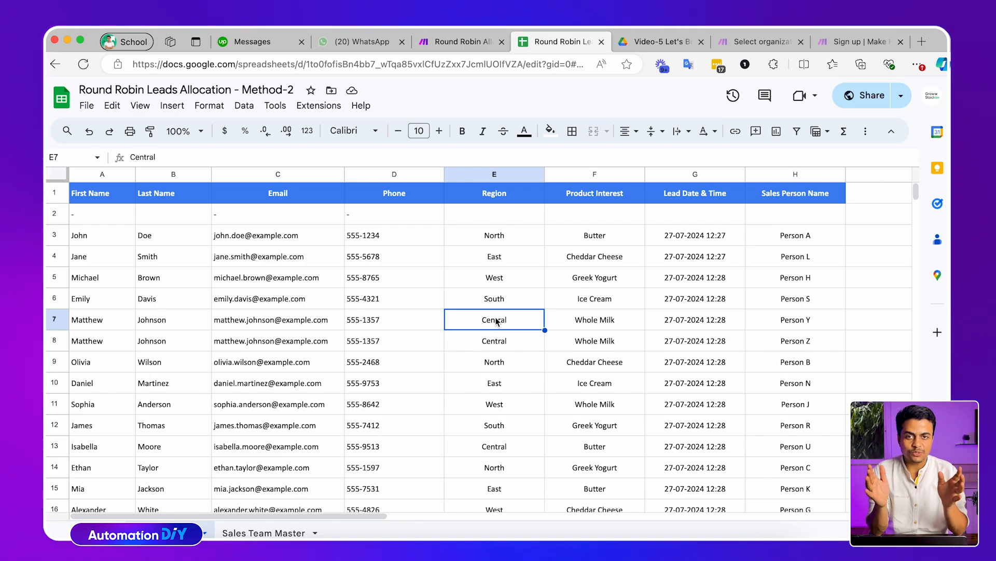
# - View the Make scenario's blueprint export and import options and browse the Google Sheets menus, leaving both without choosing anything
pyautogui.hotkey('ctrl', 'shift', 'Tab')
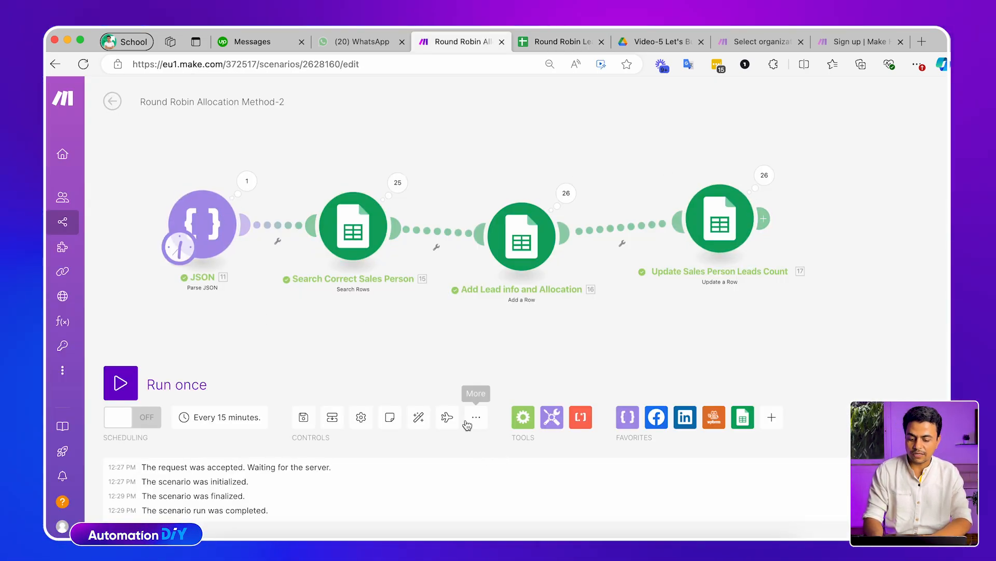
pyautogui.click(485, 425)
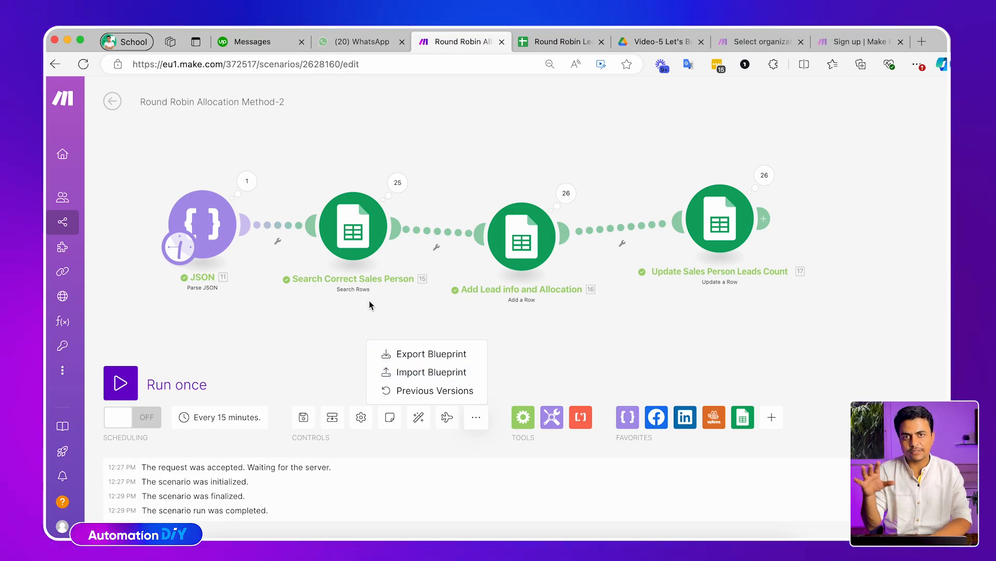
pyautogui.click(540, 46)
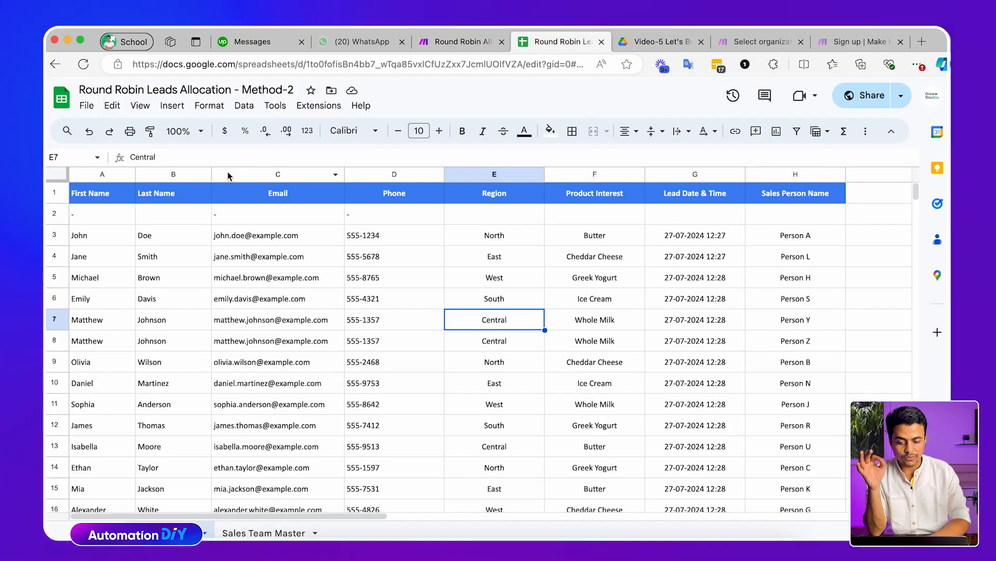
pyautogui.click(87, 107)
pyautogui.moveTo(360, 105)
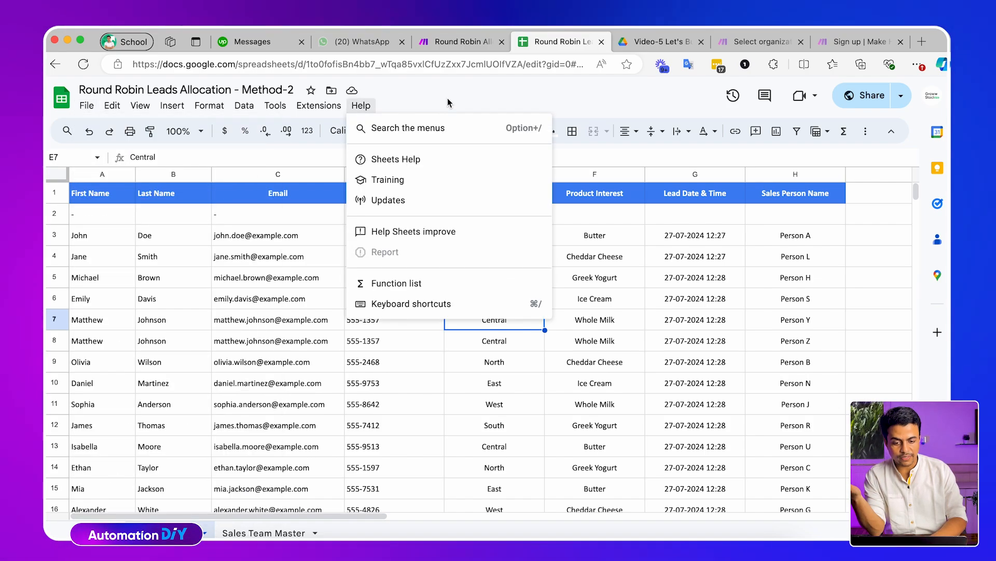
pyautogui.click(458, 46)
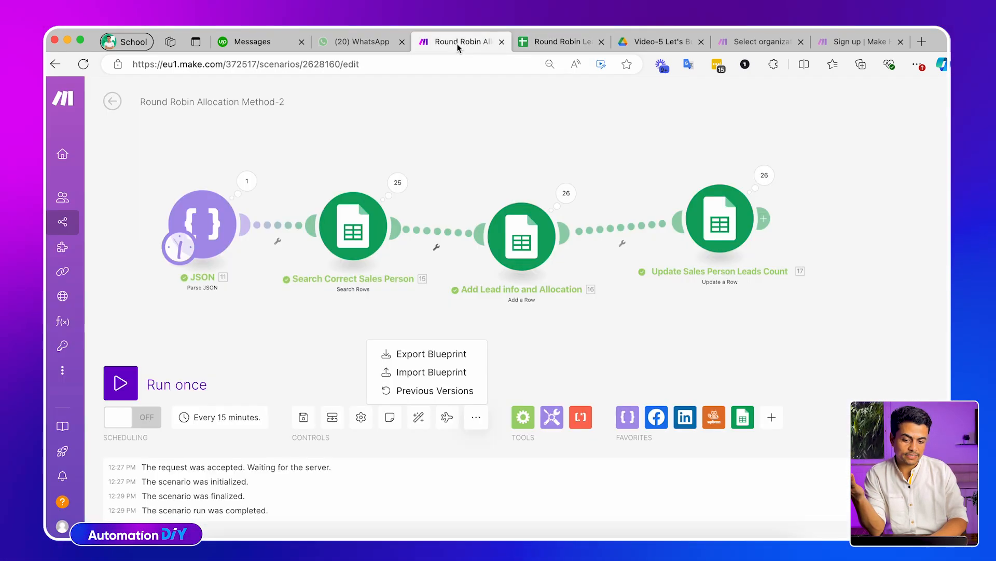
pyautogui.click(469, 274)
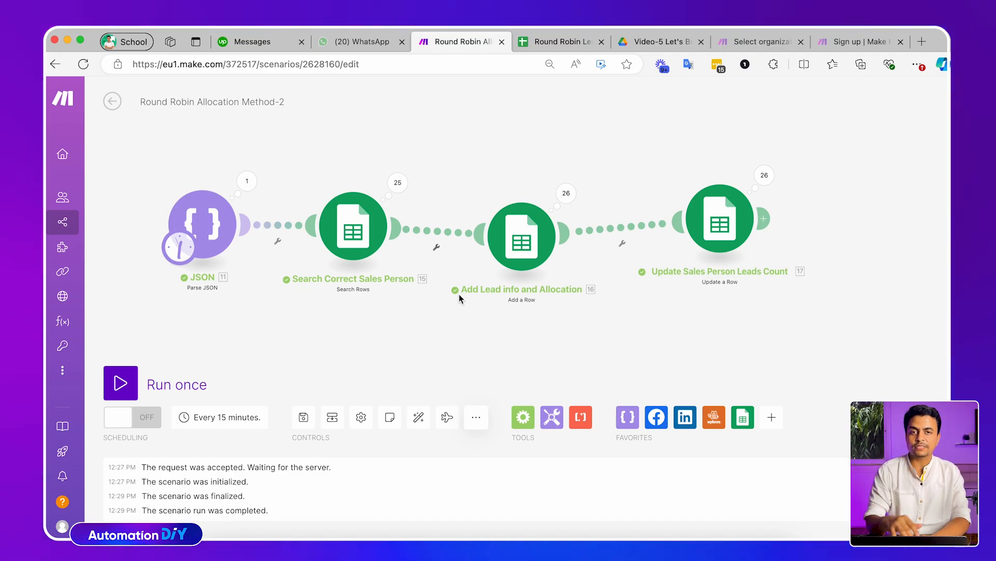